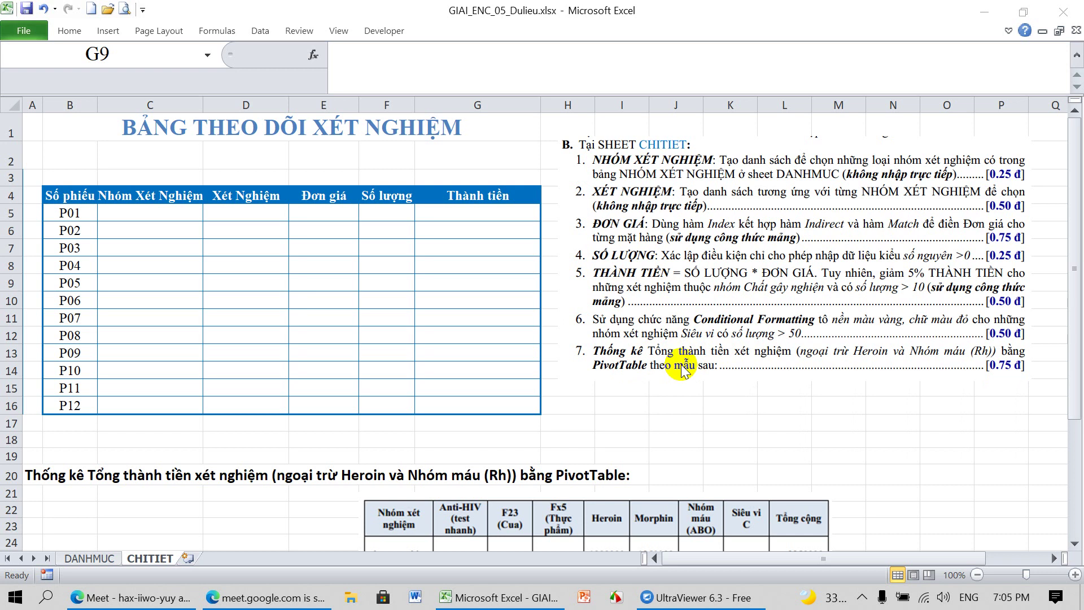
Name the four test groups in DANHMUC!A2:A5 as NHOMXN, then return to CHITIET
{"action": "left_click", "coordinate": [638, 370]}
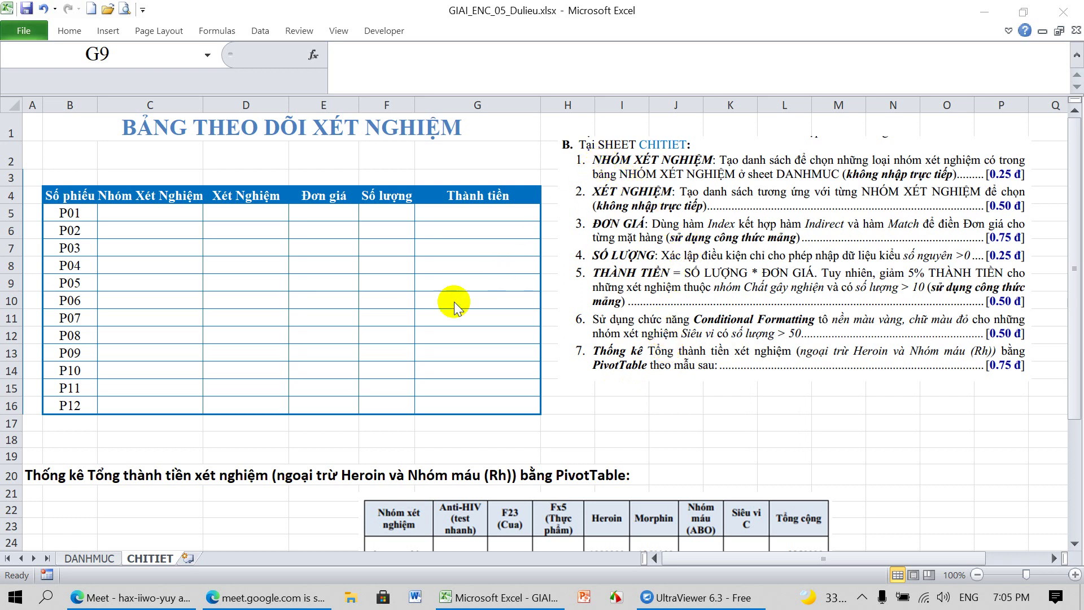
{"action": "left_click", "coordinate": [103, 559]}
{"action": "left_click", "coordinate": [103, 558]}
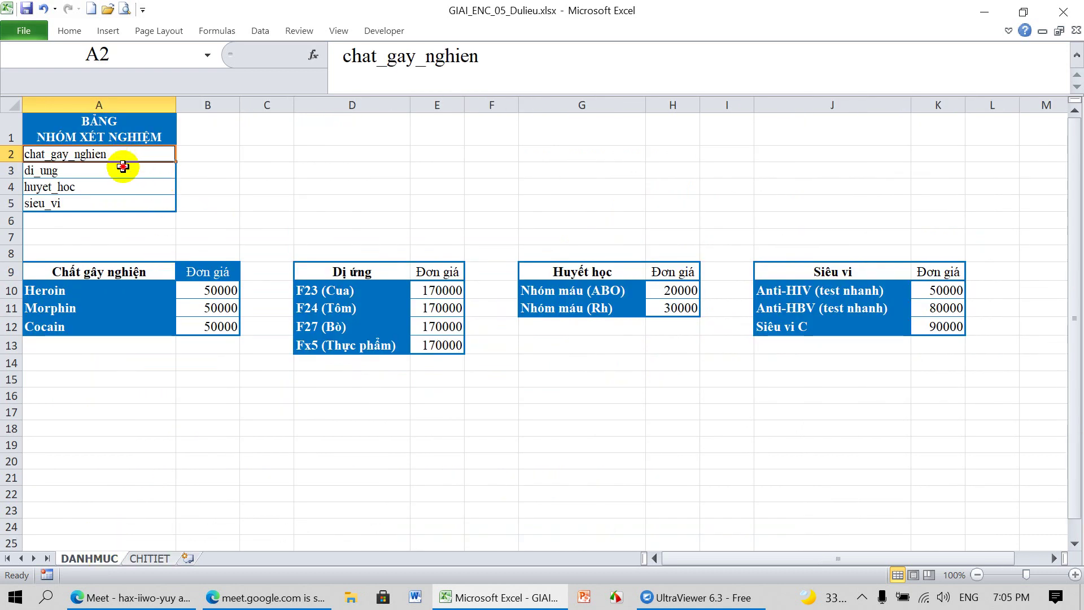
{"action": "left_click_drag", "start_coordinate": [124, 153], "coordinate": [121, 202]}
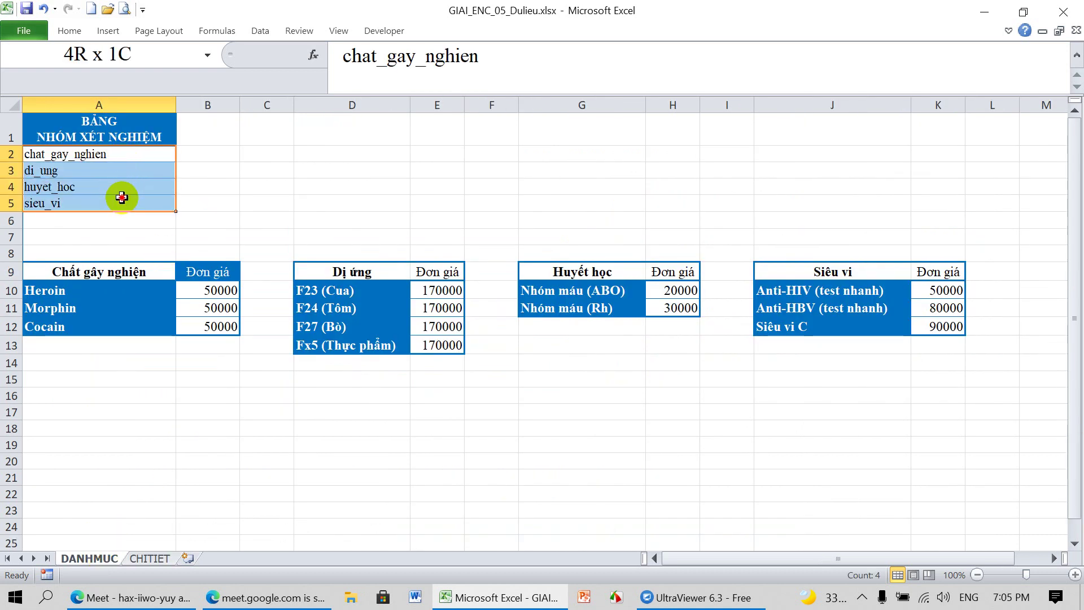
{"action": "left_click", "coordinate": [148, 52]}
{"action": "type", "text": "NHOMXN"}
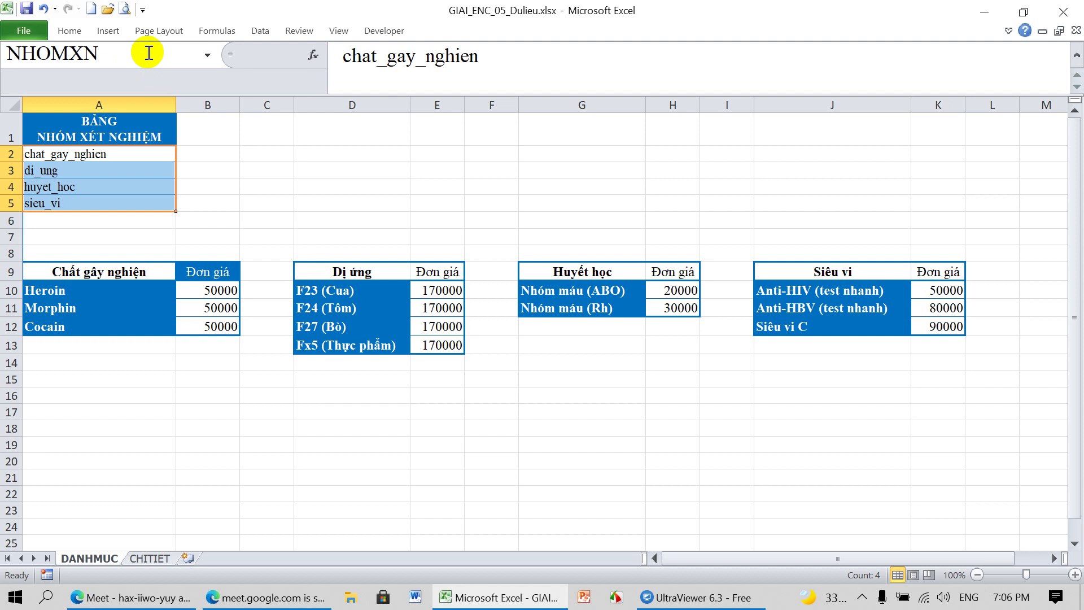
{"action": "key", "text": "Return"}
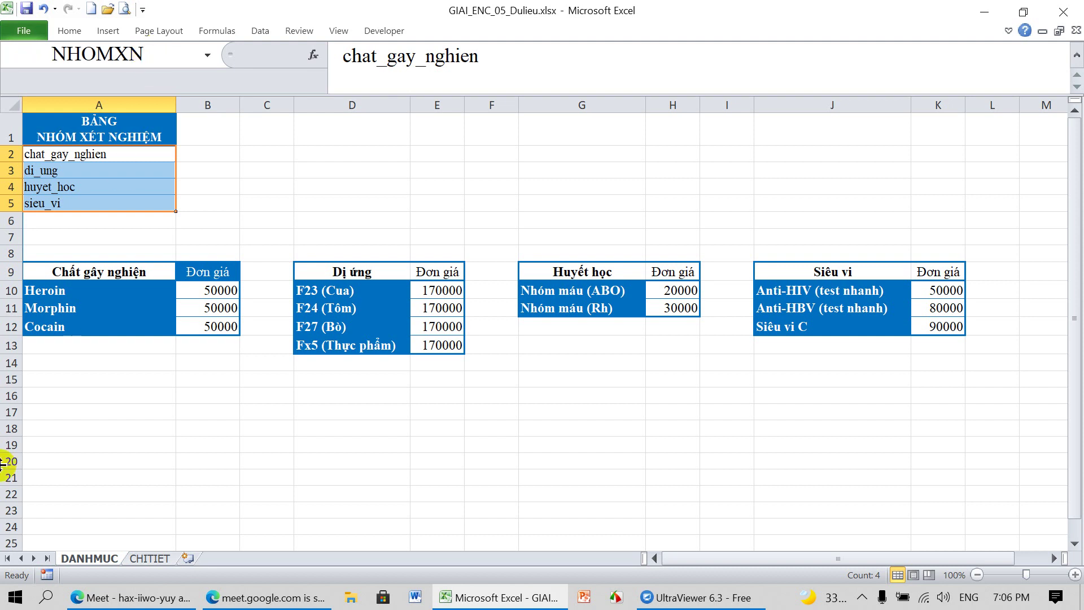
{"action": "left_click", "coordinate": [156, 559]}
Give C5:C16 a List data validation sourced from =NHOMXN
{"action": "left_click", "coordinate": [174, 213]}
{"action": "left_click", "coordinate": [174, 408], "text": "shift"}
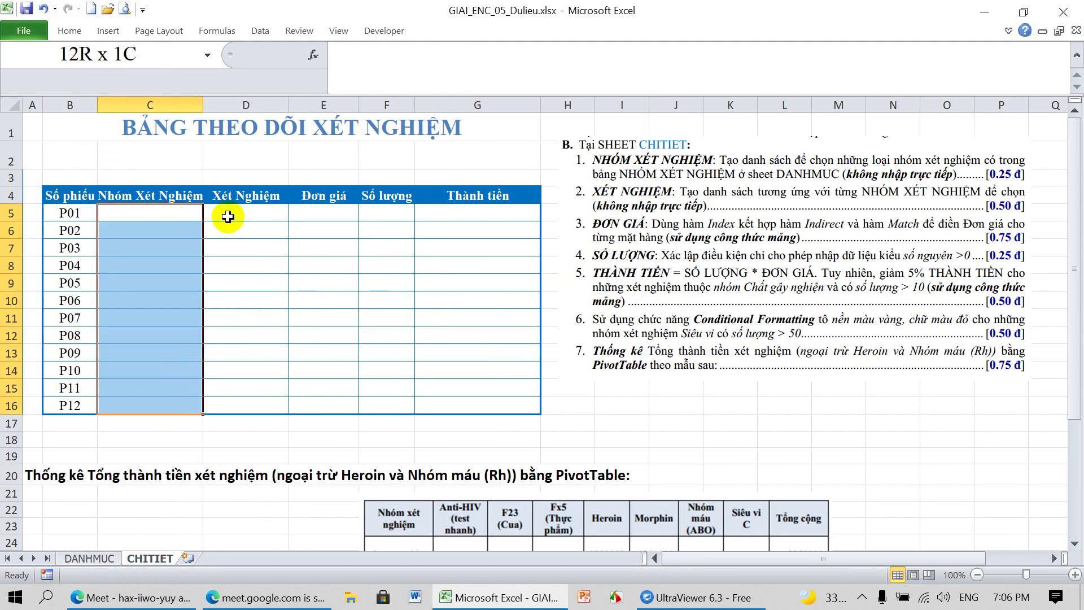
{"action": "left_click", "coordinate": [261, 32]}
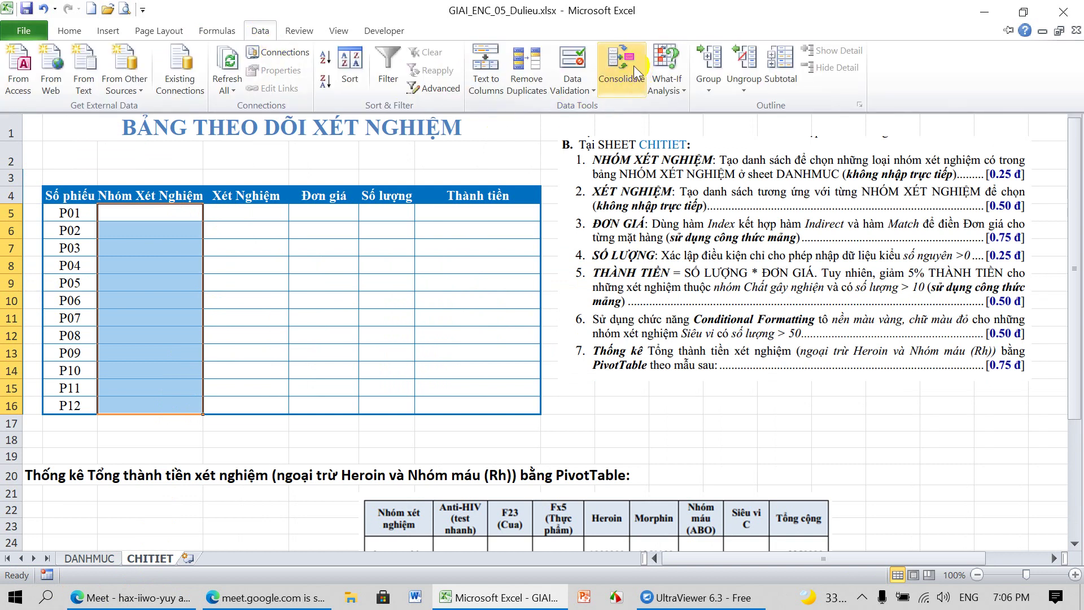
{"action": "left_click", "coordinate": [579, 59]}
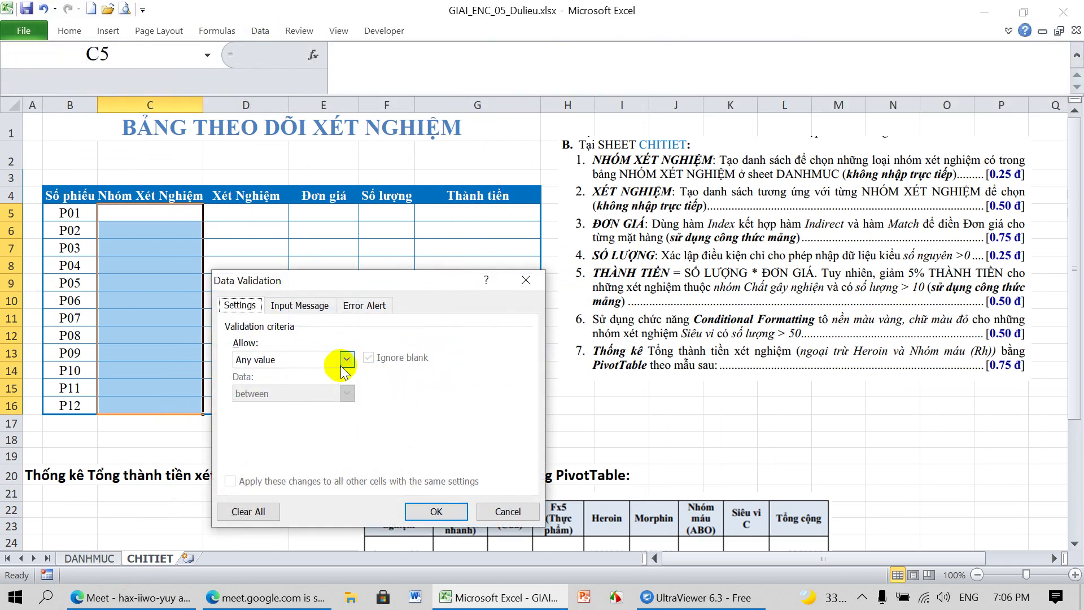
{"action": "left_click", "coordinate": [328, 360]}
{"action": "left_click", "coordinate": [259, 406]}
{"action": "type", "text": "=NHOMXN"}
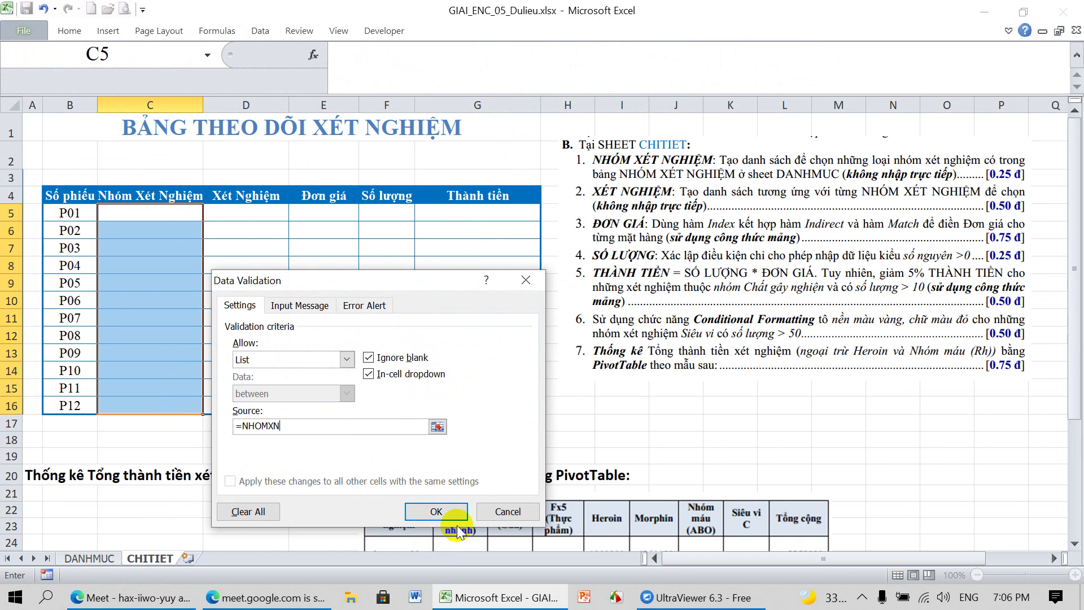
{"action": "left_click", "coordinate": [443, 511]}
Pick groups from the dropdowns: huyet_hoc for C5 and di_ung for C6
{"action": "left_click", "coordinate": [206, 213]}
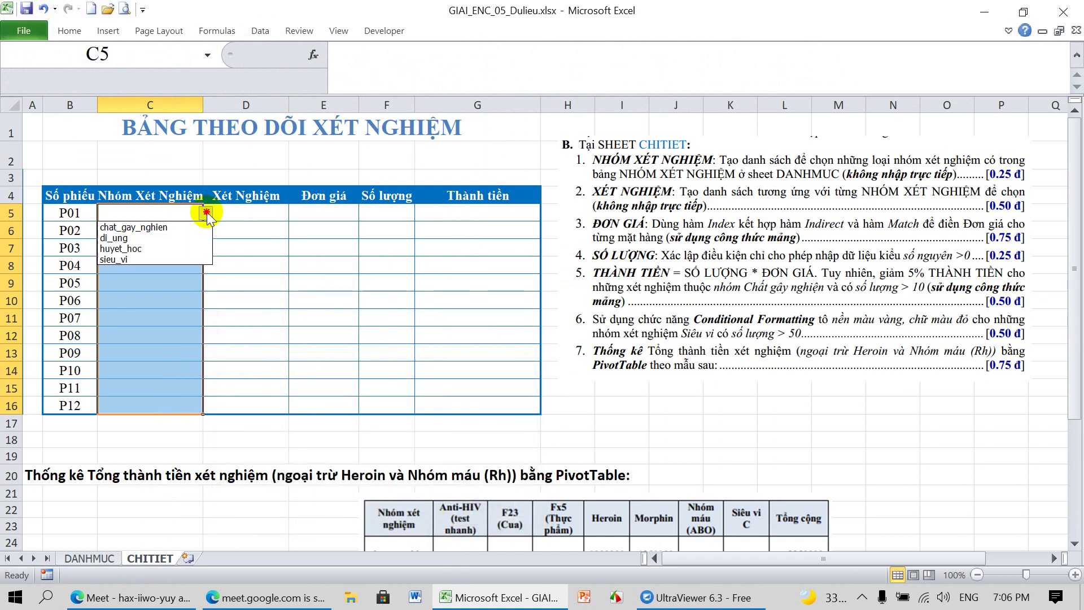
{"action": "left_click", "coordinate": [165, 227]}
{"action": "left_click", "coordinate": [185, 226]}
{"action": "left_click", "coordinate": [194, 213]}
{"action": "left_click", "coordinate": [204, 213]}
{"action": "left_click", "coordinate": [141, 249]}
{"action": "left_click", "coordinate": [145, 230]}
{"action": "left_click", "coordinate": [205, 231]}
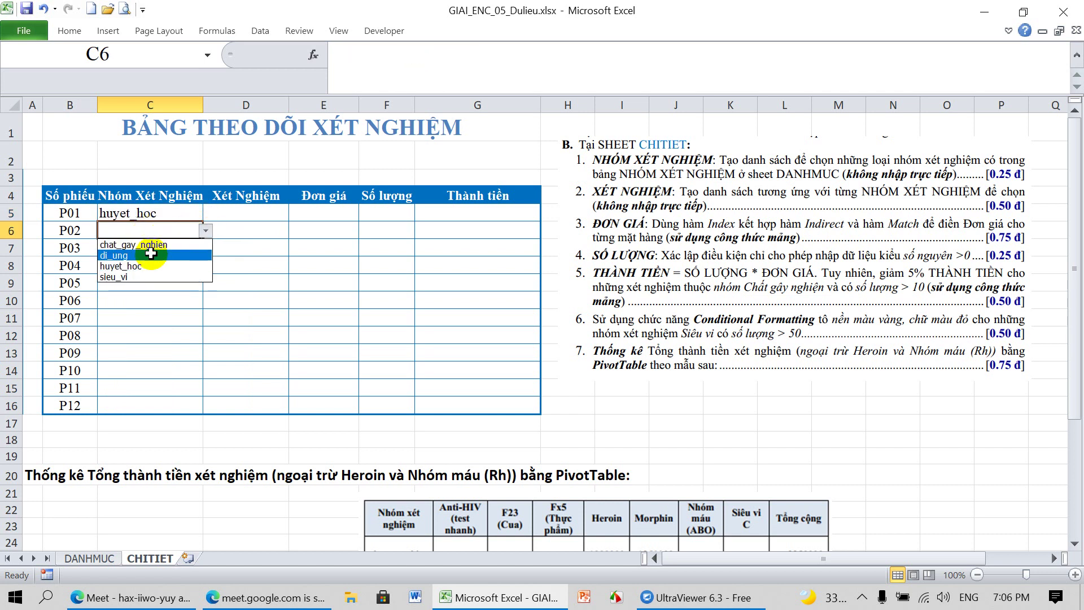
{"action": "left_click", "coordinate": [146, 256]}
{"action": "left_click", "coordinate": [161, 243]}
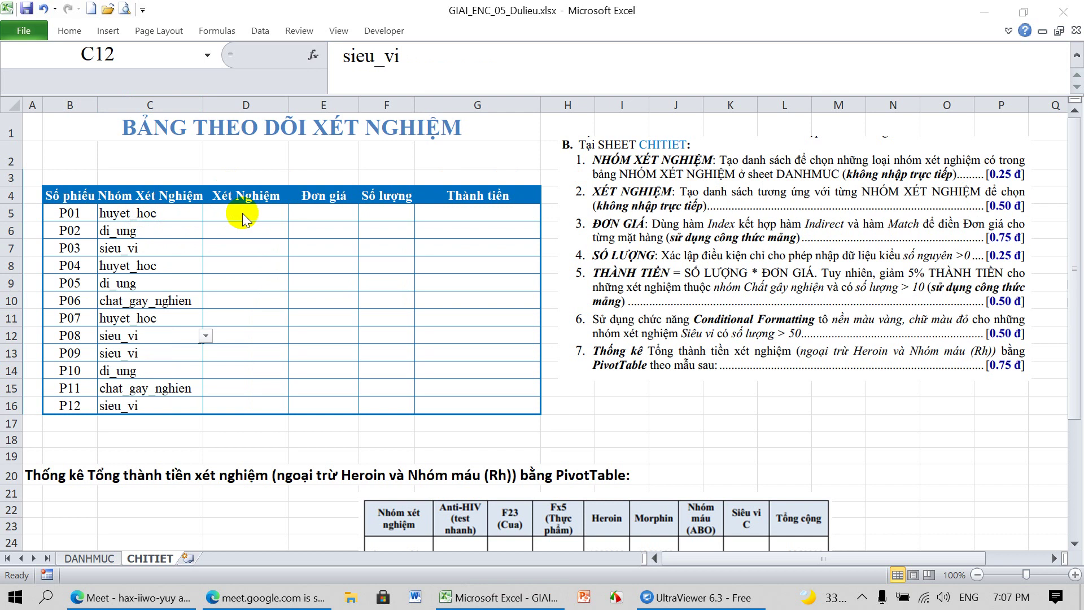
Select Heroin, Morphin and Cocain in DANHMUC!A10:A12 and begin naming them, then abandon it
{"action": "left_click", "coordinate": [82, 559]}
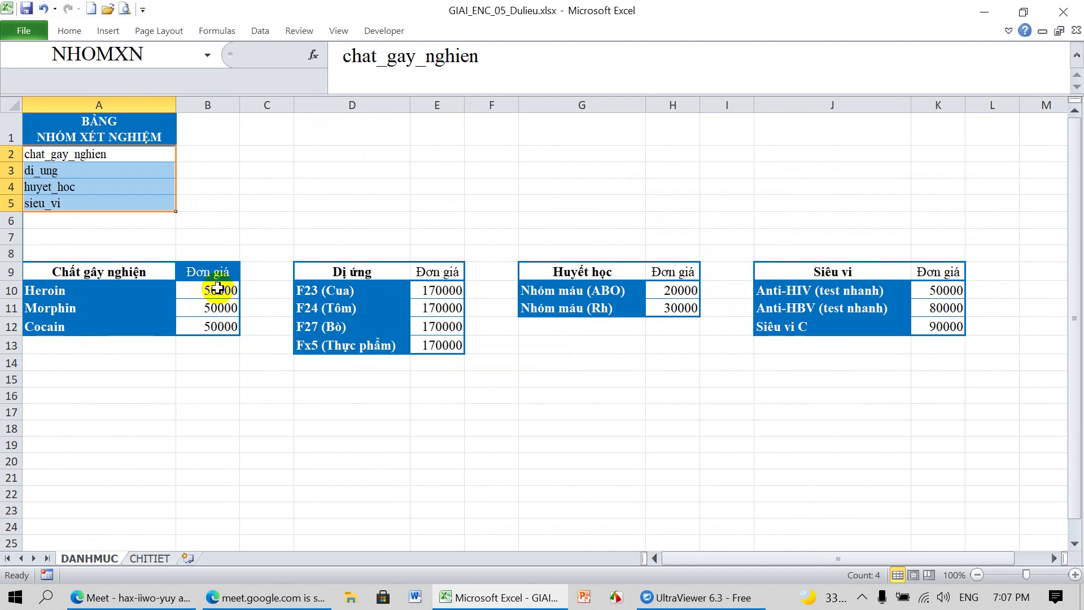
{"action": "left_click", "coordinate": [246, 396]}
{"action": "left_click_drag", "start_coordinate": [108, 294], "coordinate": [109, 326]}
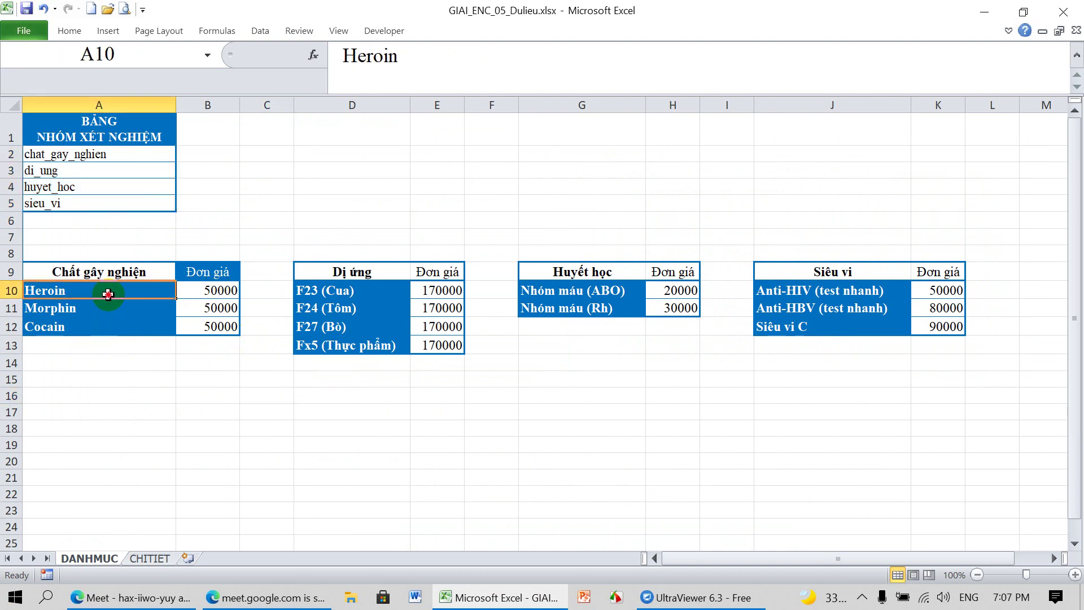
{"action": "left_click", "coordinate": [137, 54]}
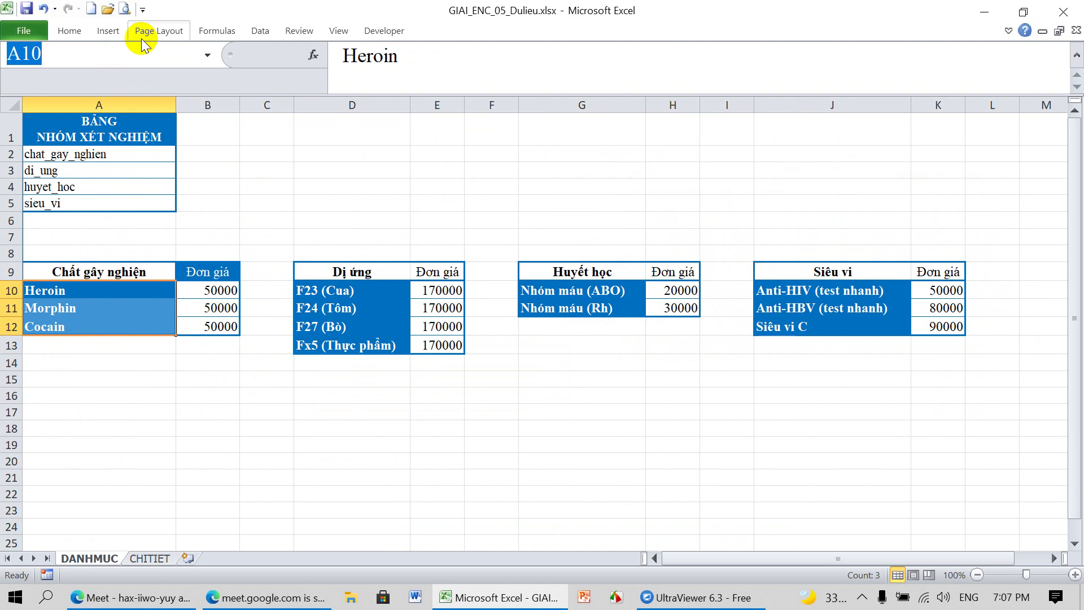
{"action": "type", "text": "TEN"}
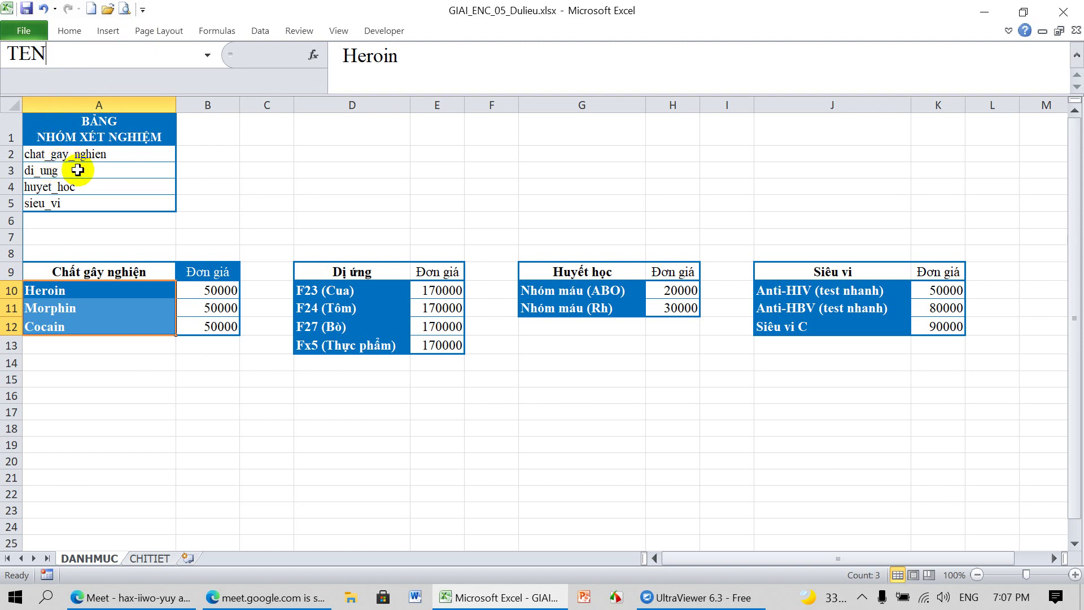
{"action": "key", "text": "Return"}
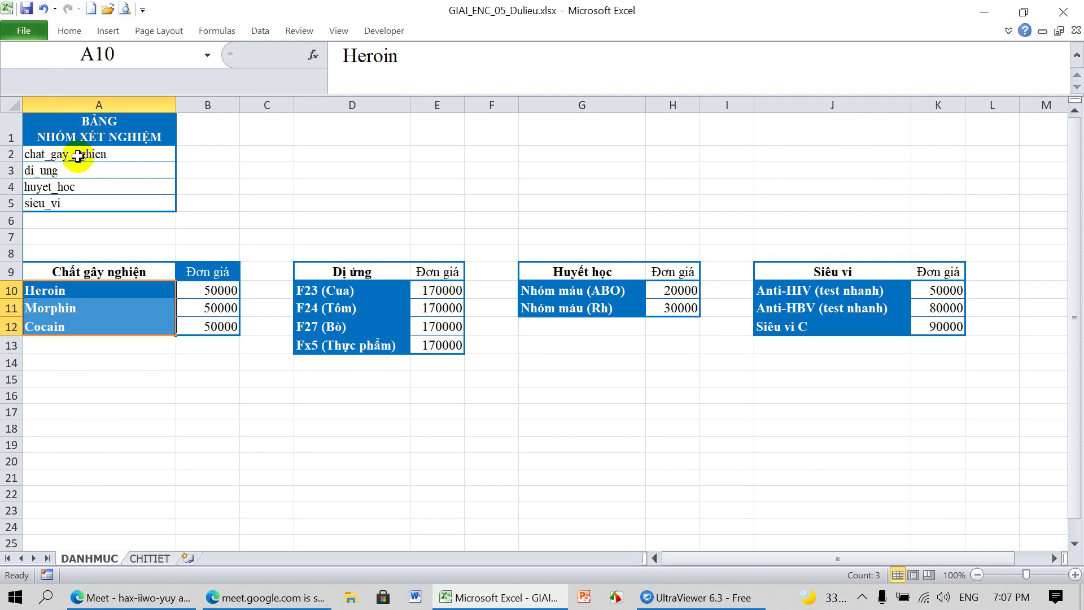
Copy chat_gay_nghien from A2 and define the name TENchat_gay_nghien on cell A3
{"action": "left_click", "coordinate": [81, 157]}
{"action": "left_click_drag", "start_coordinate": [342, 57], "coordinate": [515, 61]}
{"action": "key", "text": "ctrl+c"}
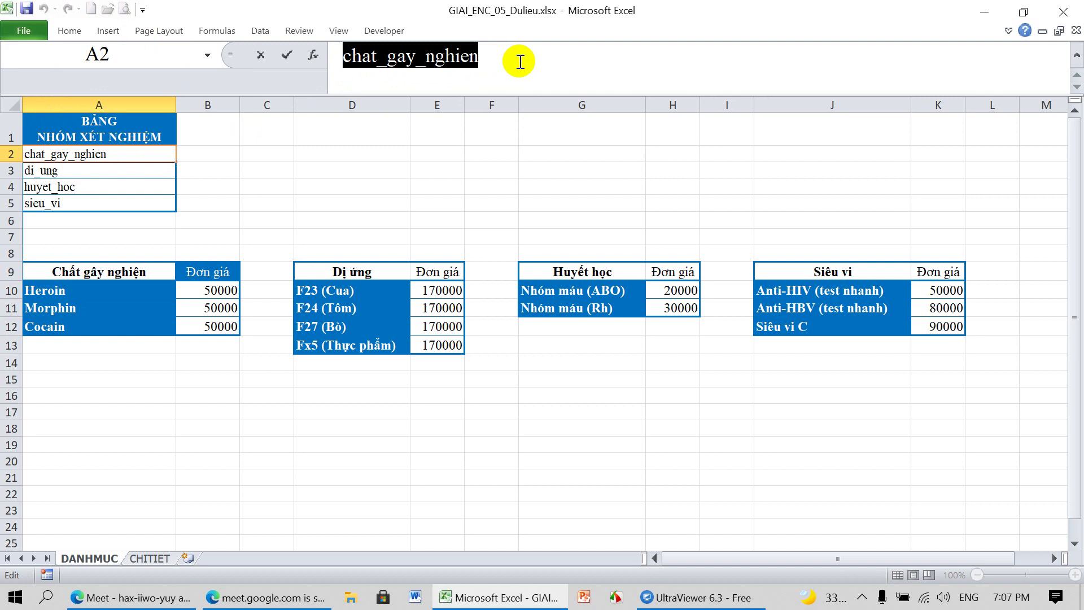
{"action": "key", "text": "Return"}
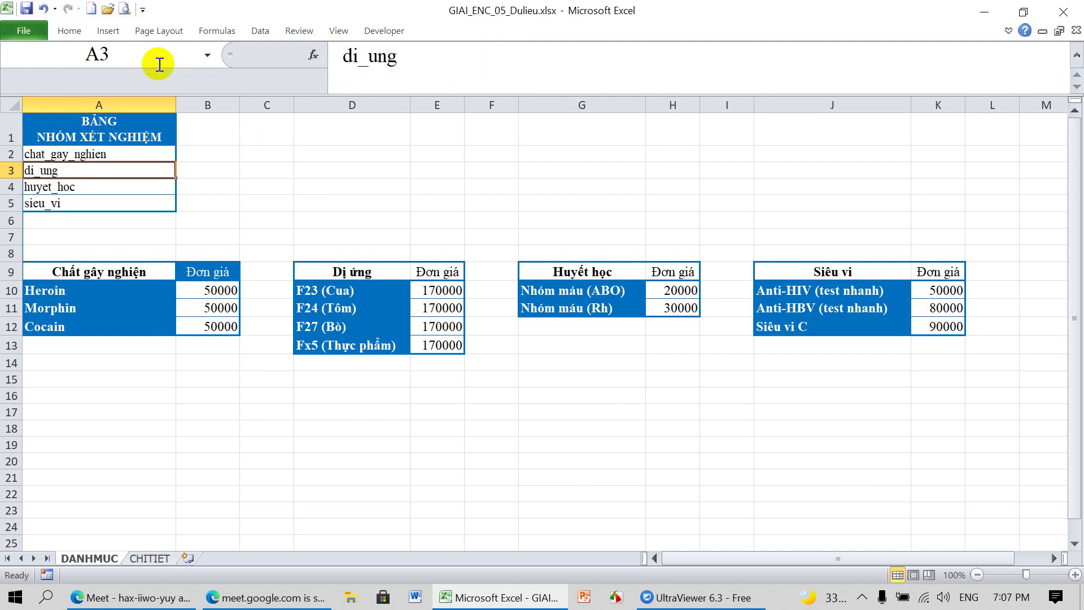
{"action": "left_click", "coordinate": [139, 55]}
{"action": "type", "text": "TEN"}
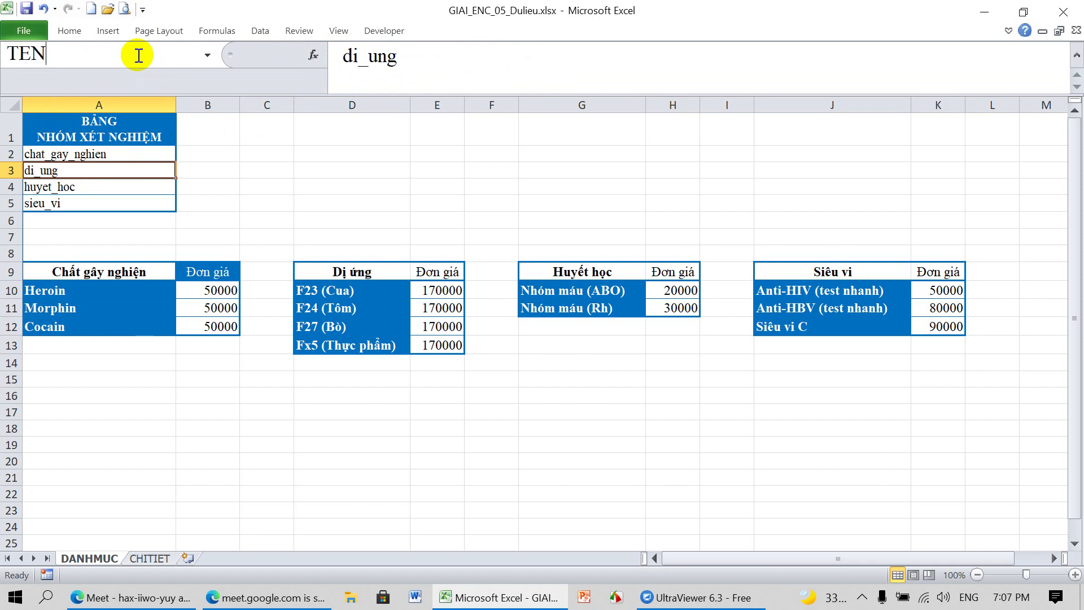
{"action": "key", "text": "ctrl+v"}
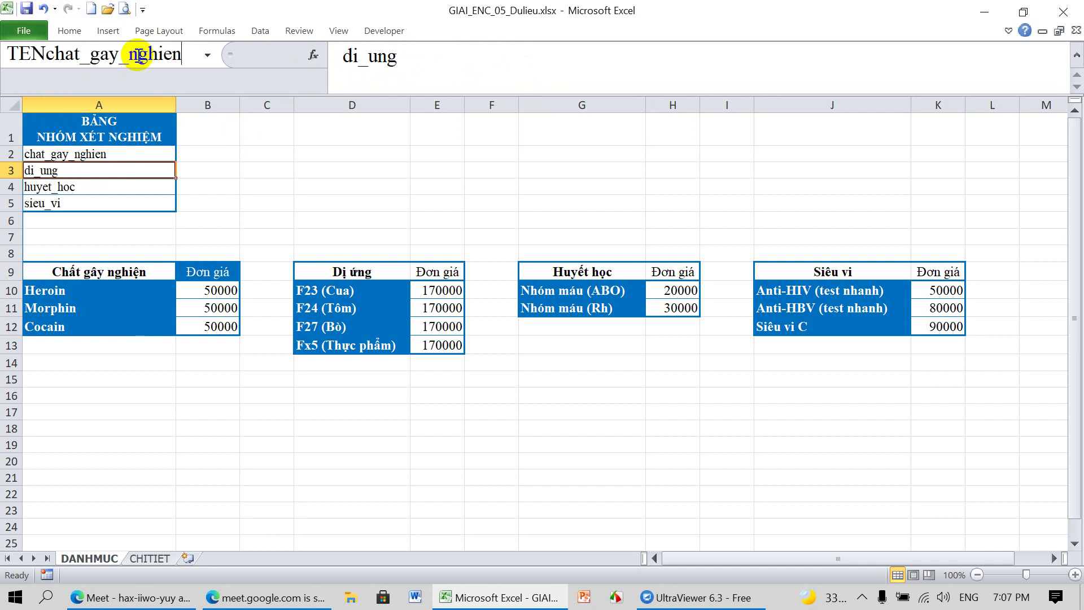
{"action": "key", "text": "Return"}
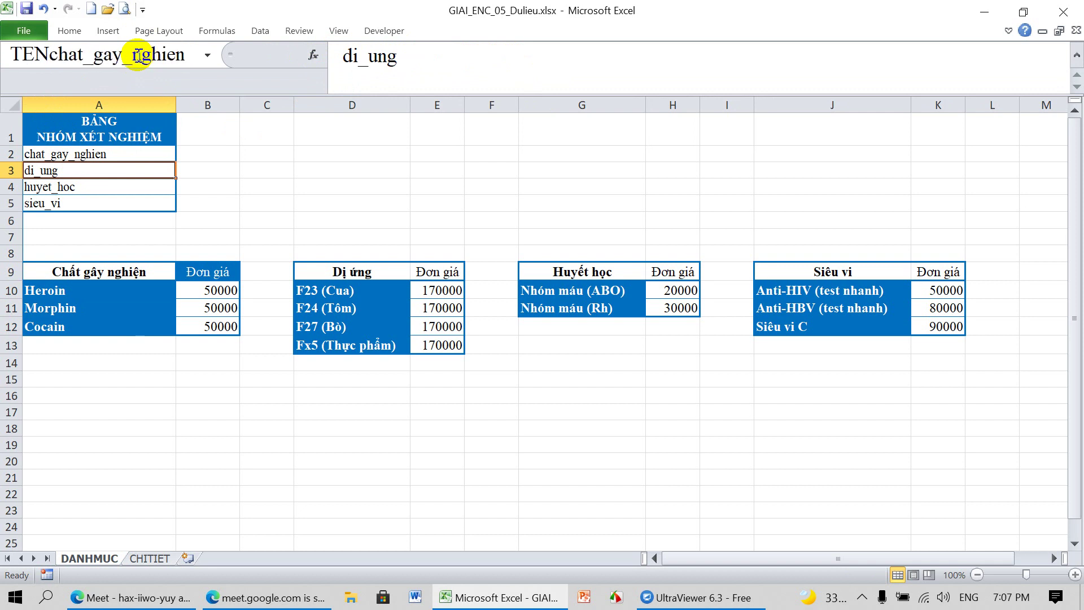
{"action": "left_click", "coordinate": [85, 169]}
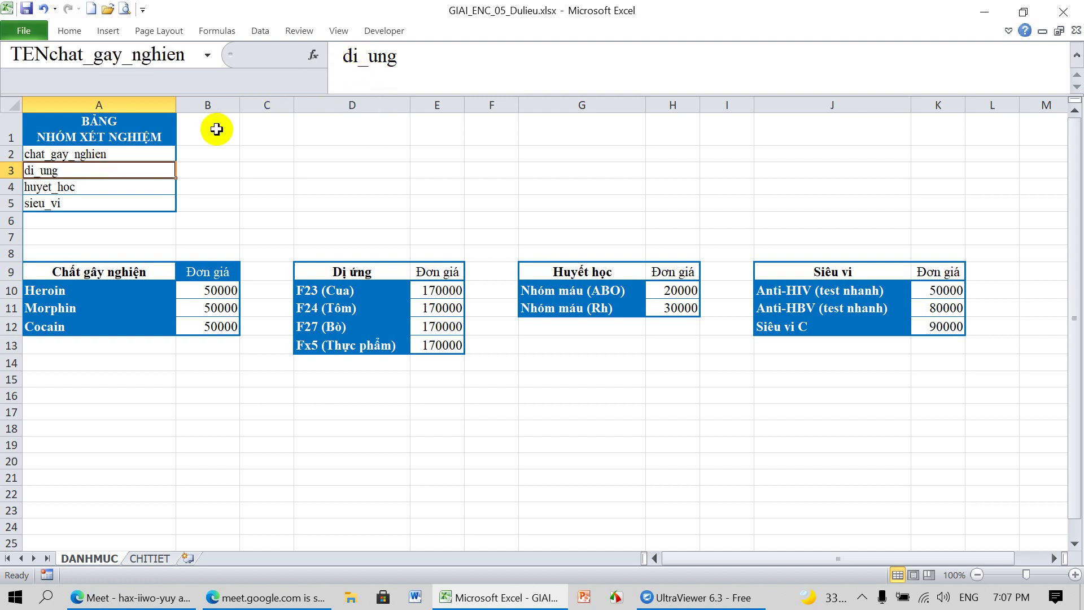
{"action": "left_click", "coordinate": [81, 186]}
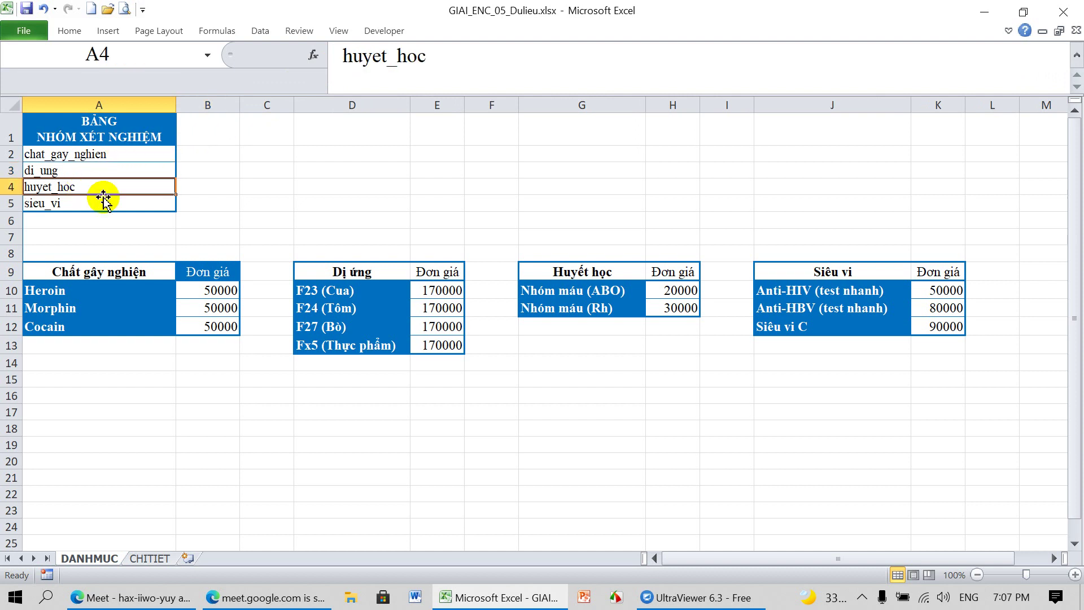
{"action": "left_click", "coordinate": [217, 31]}
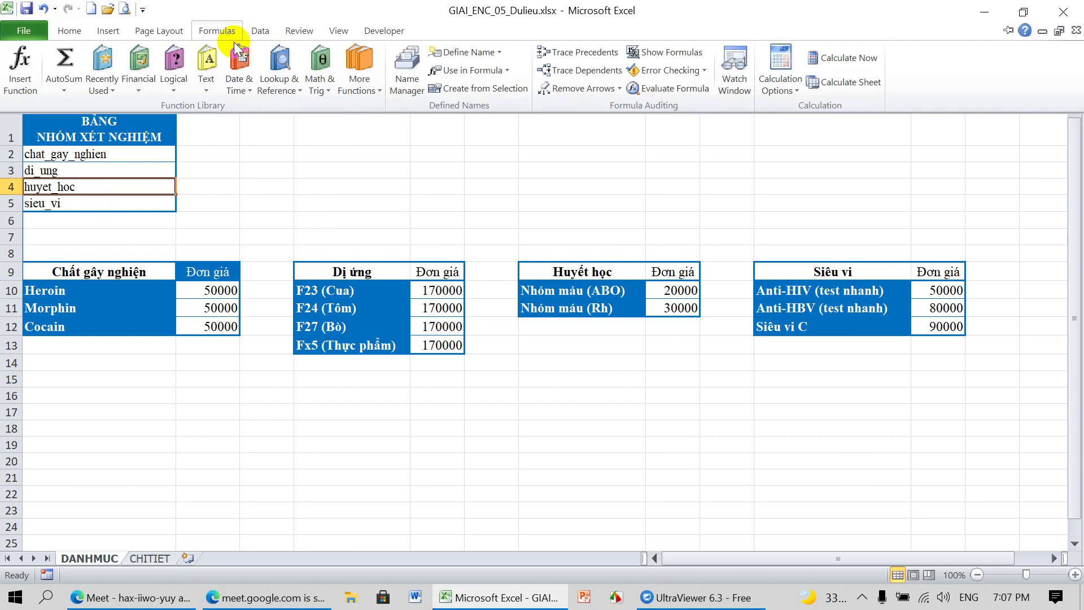
{"action": "left_click", "coordinate": [402, 63]}
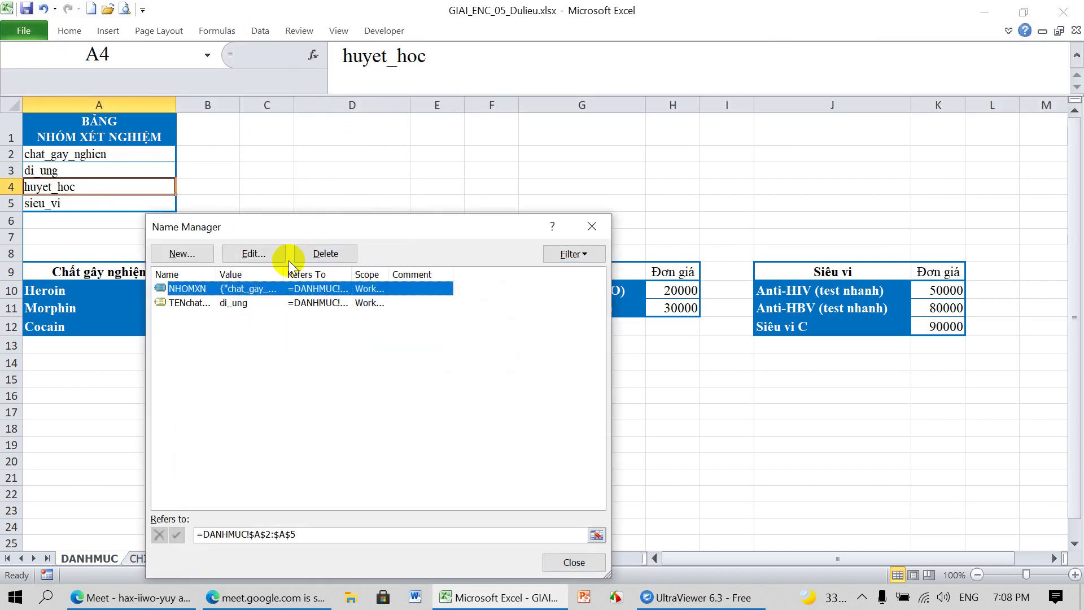
{"action": "left_click", "coordinate": [190, 303]}
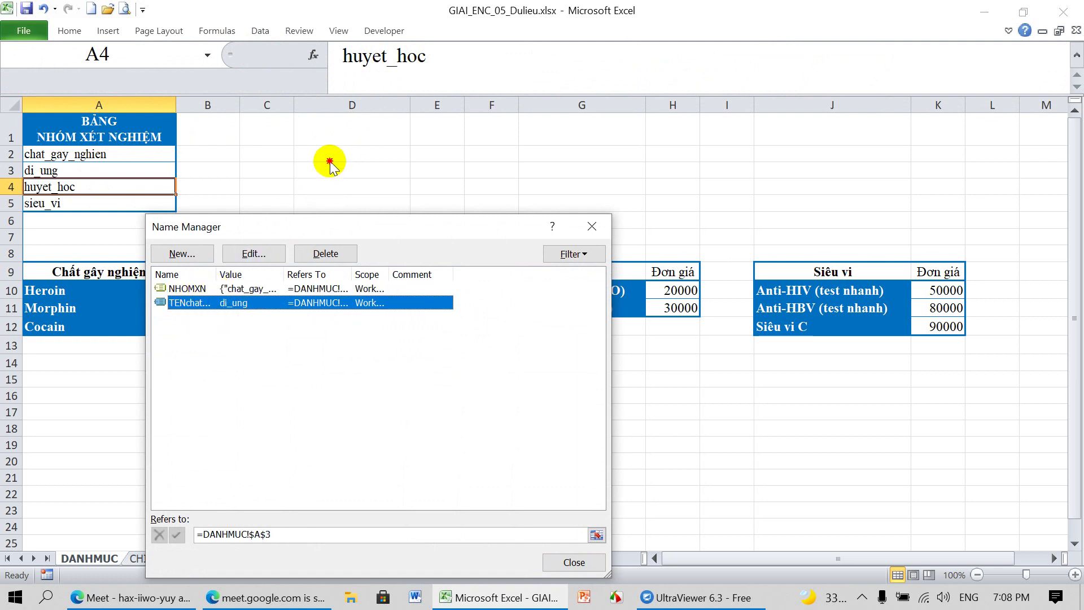
{"action": "left_click", "coordinate": [575, 563]}
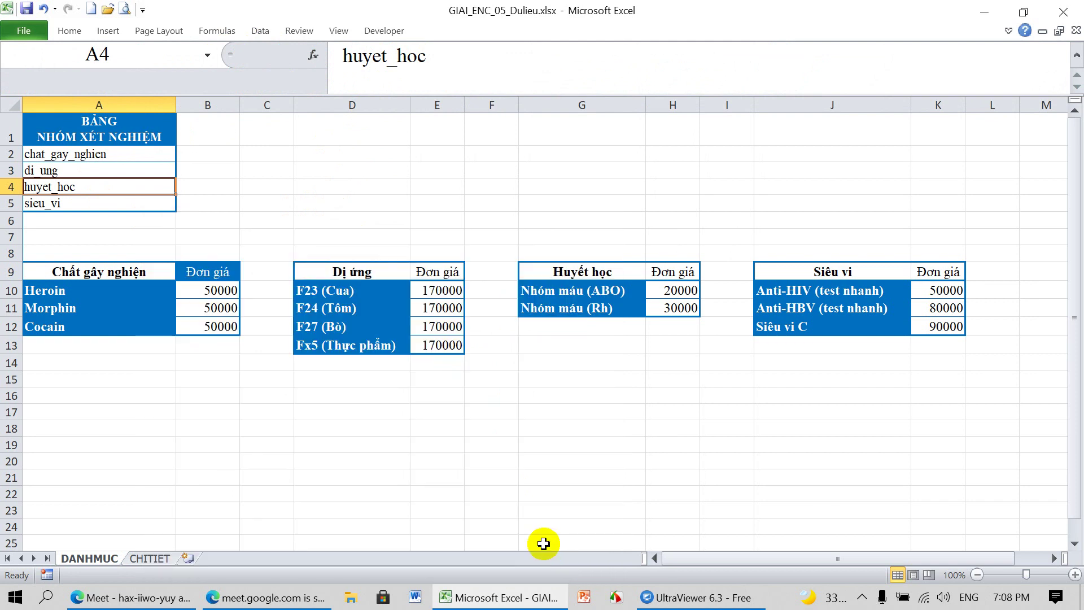
{"action": "left_click", "coordinate": [113, 169]}
{"action": "left_click_drag", "start_coordinate": [344, 55], "coordinate": [443, 57]}
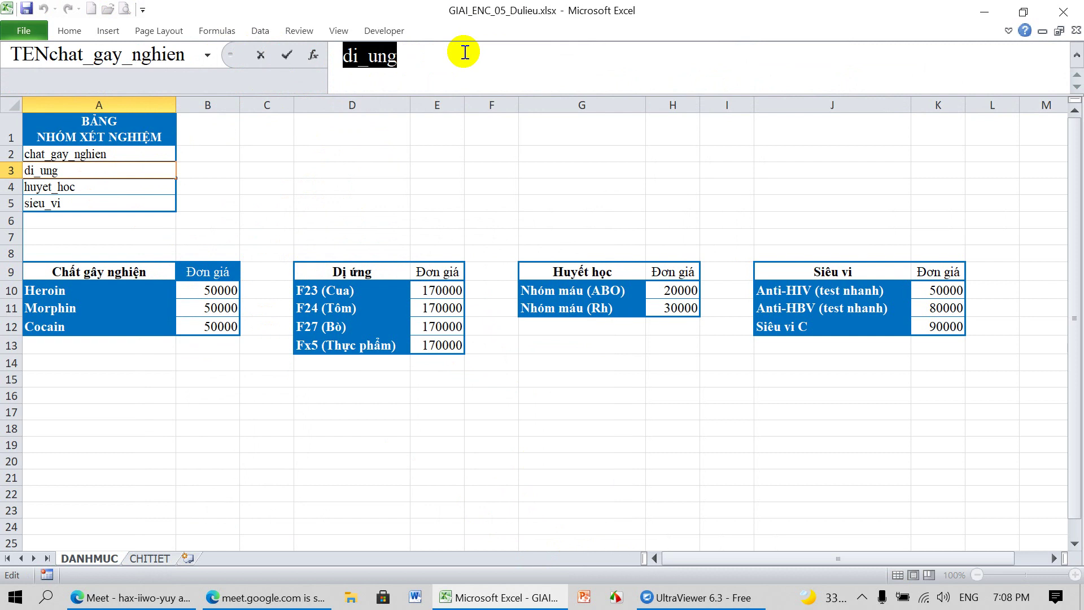
Name the allergy tests D10:D13 TENdi_ung
{"action": "left_click", "coordinate": [417, 168]}
{"action": "left_click", "coordinate": [362, 298]}
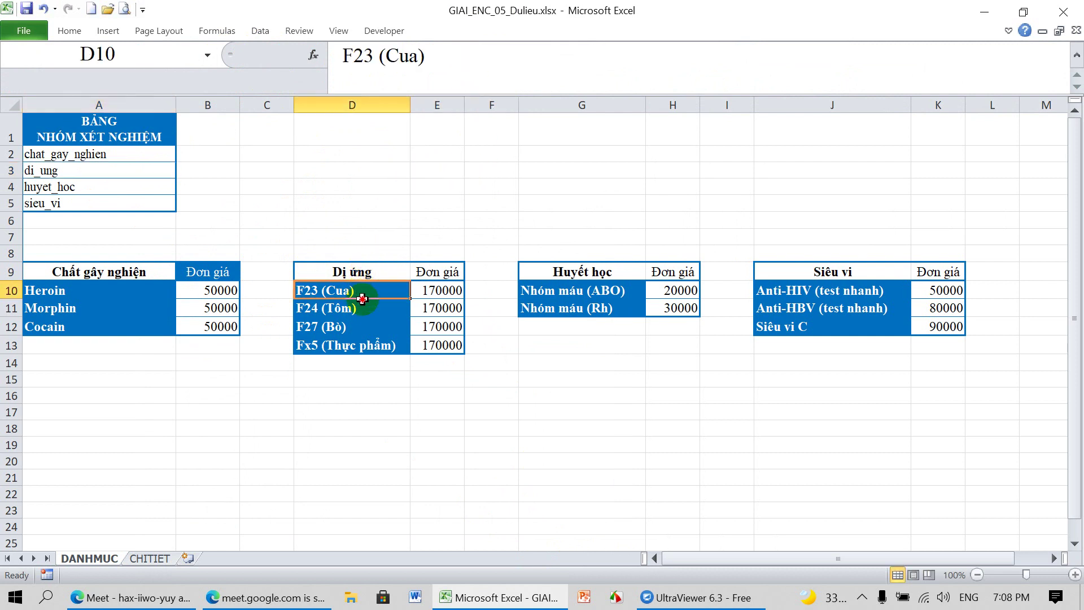
{"action": "left_click_drag", "start_coordinate": [362, 298], "coordinate": [363, 341]}
{"action": "left_click", "coordinate": [152, 54]}
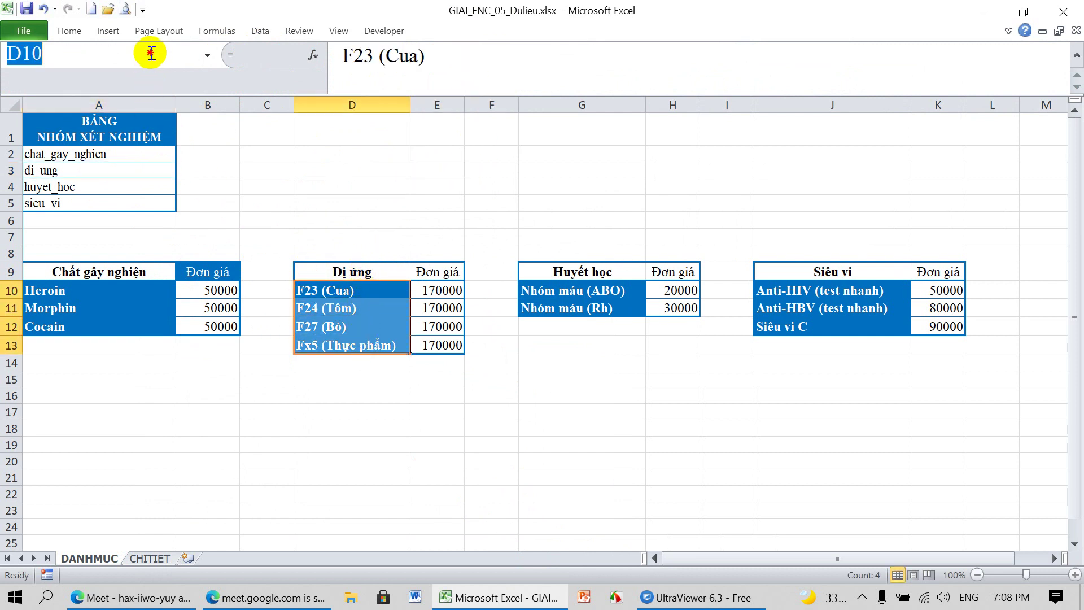
{"action": "type", "text": "TE"}
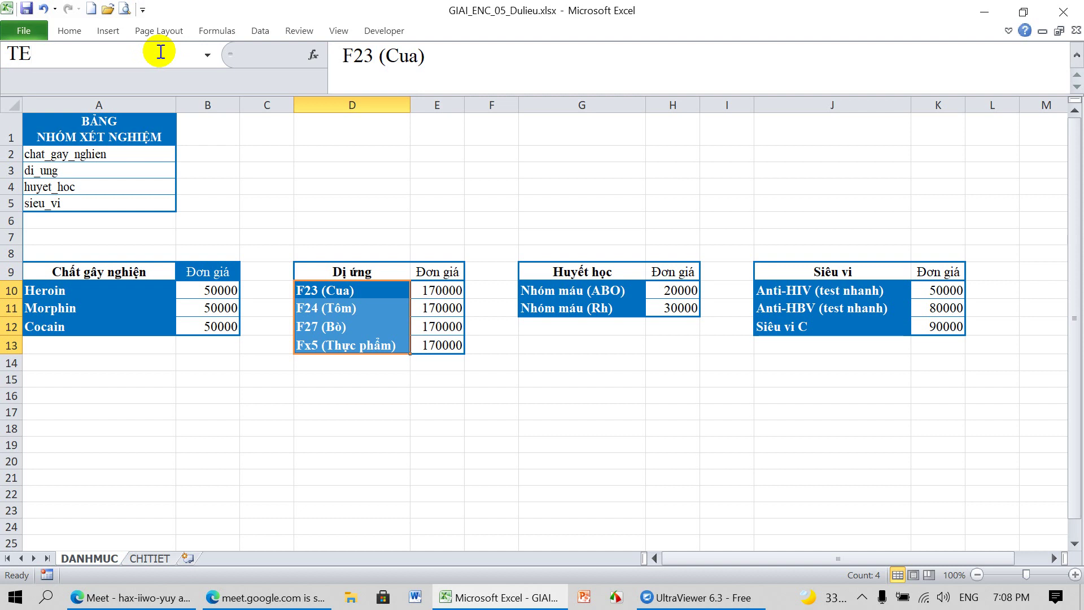
{"action": "type", "text": "Ndi_ung"}
{"action": "key", "text": "Return"}
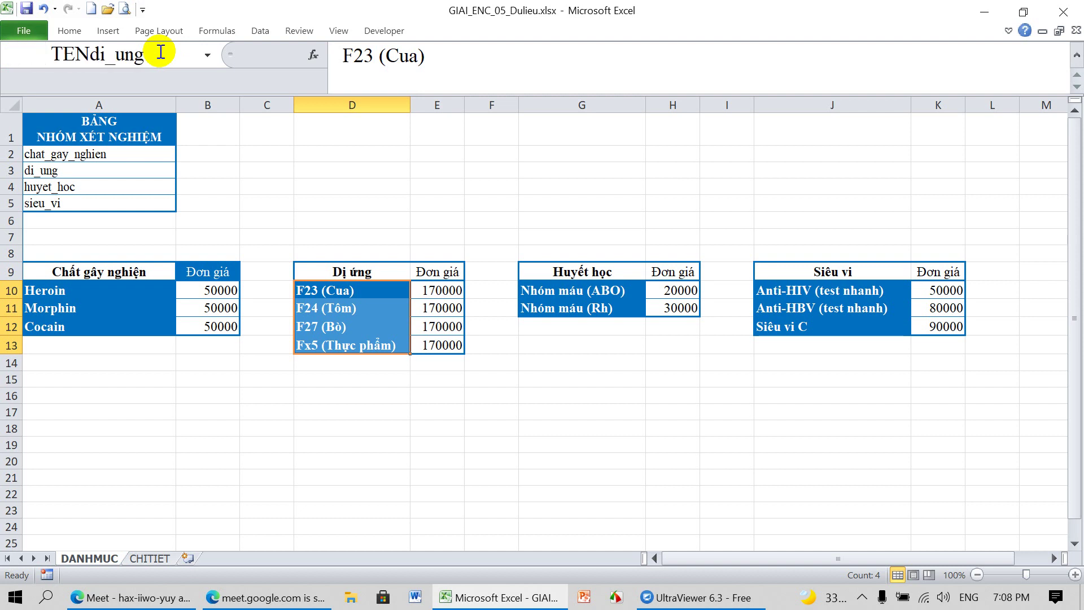
Name the blood tests G10:G11 TENhuyet_hoc
{"action": "left_click", "coordinate": [64, 186]}
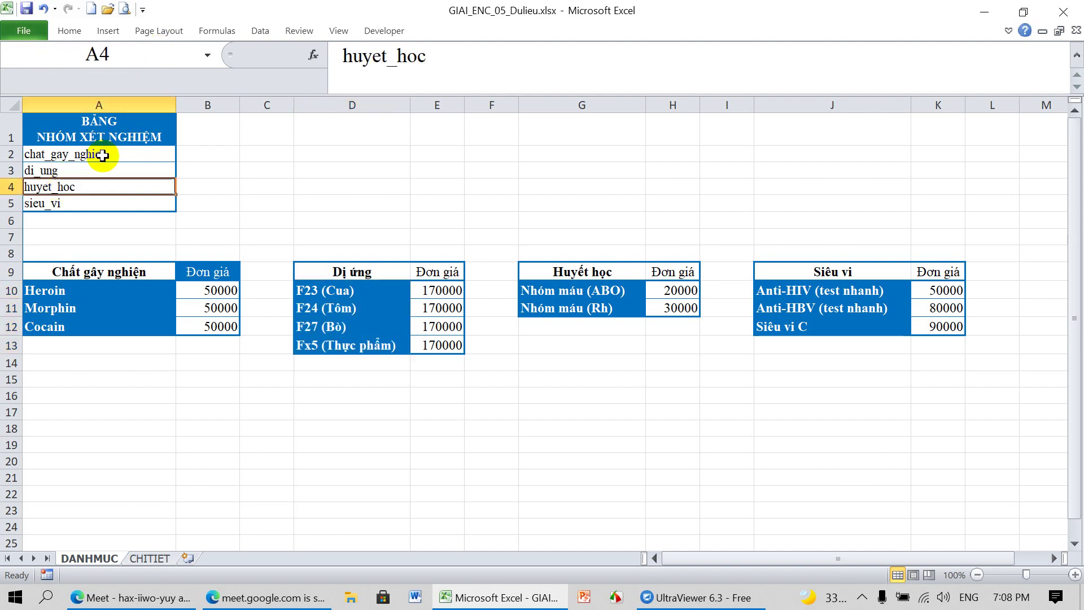
{"action": "left_click_drag", "start_coordinate": [339, 57], "coordinate": [457, 54]}
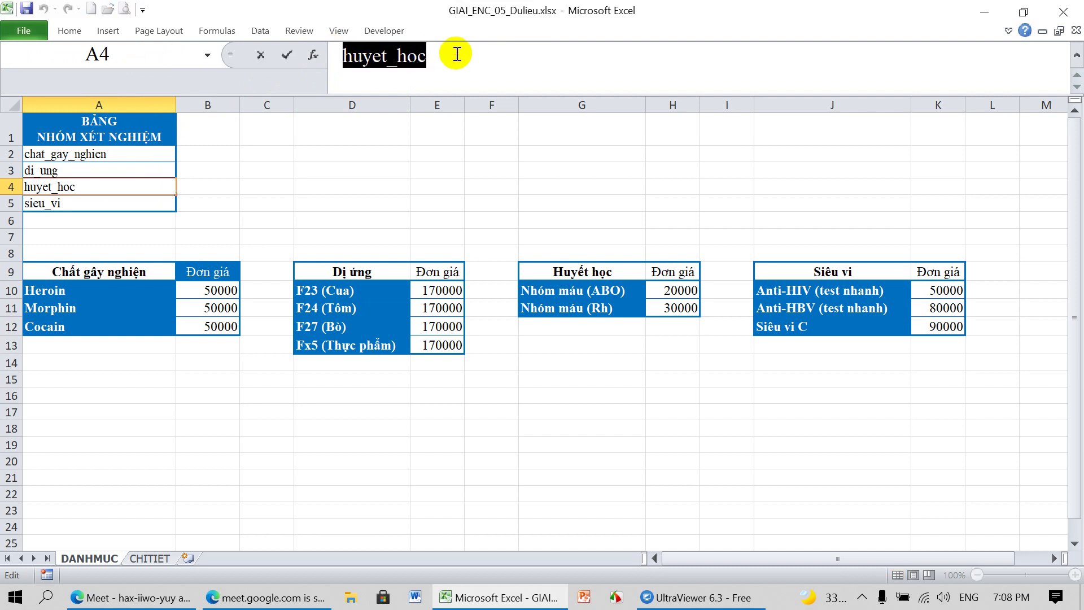
{"action": "left_click", "coordinate": [490, 218]}
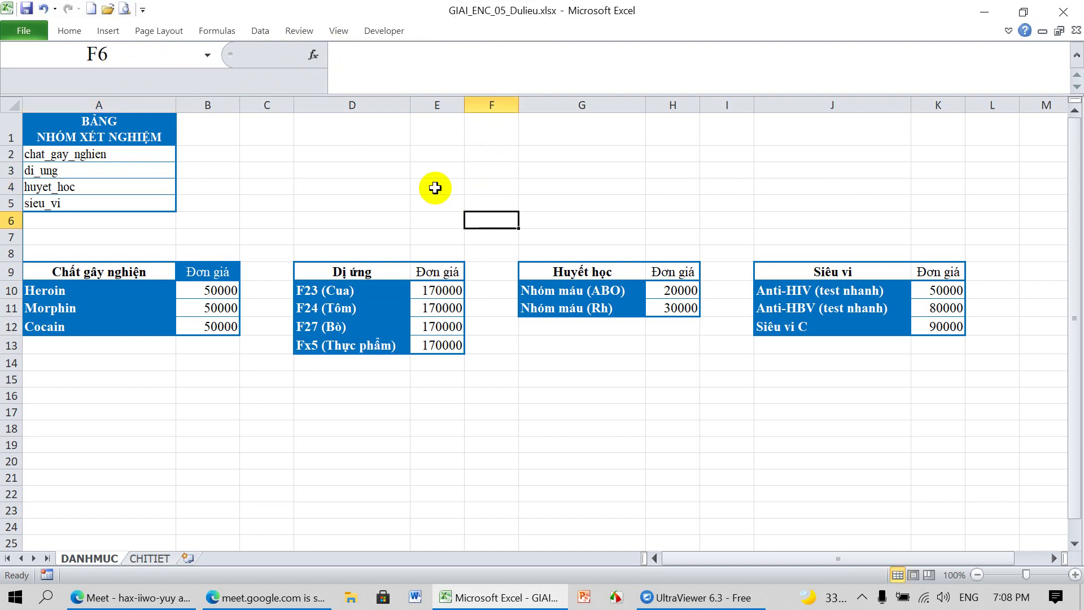
{"action": "left_click_drag", "start_coordinate": [591, 290], "coordinate": [591, 303]}
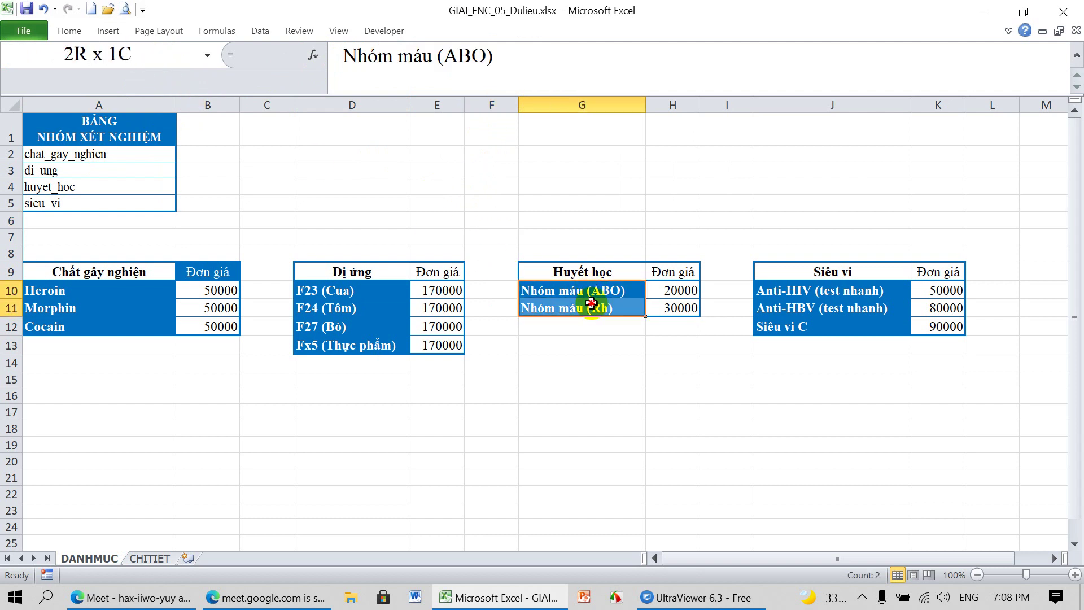
{"action": "left_click", "coordinate": [167, 54]}
{"action": "type", "text": "TENhuyet_hoc"}
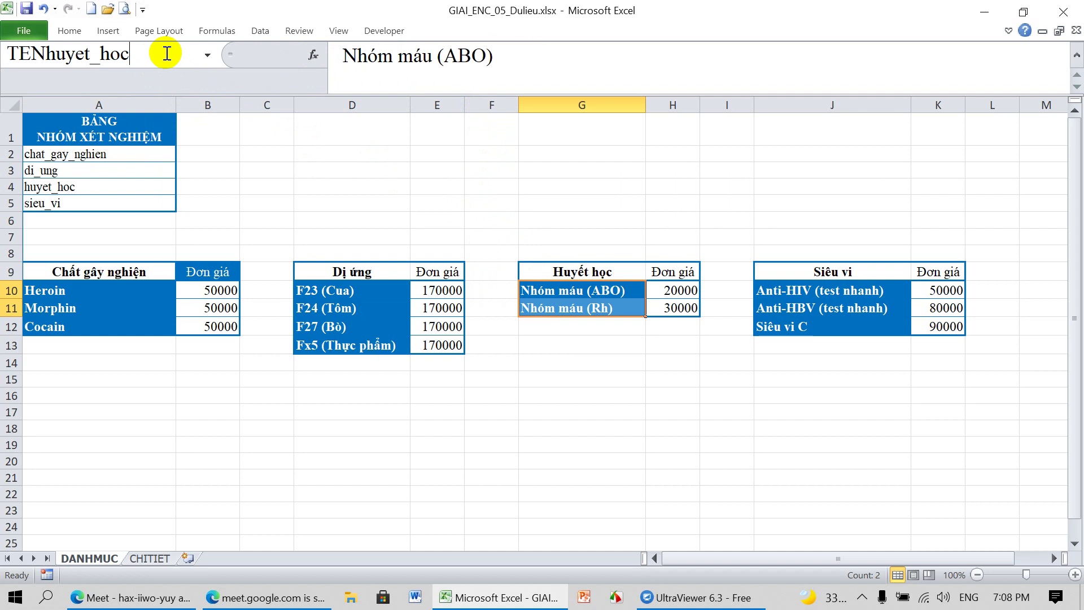
{"action": "key", "text": "Return"}
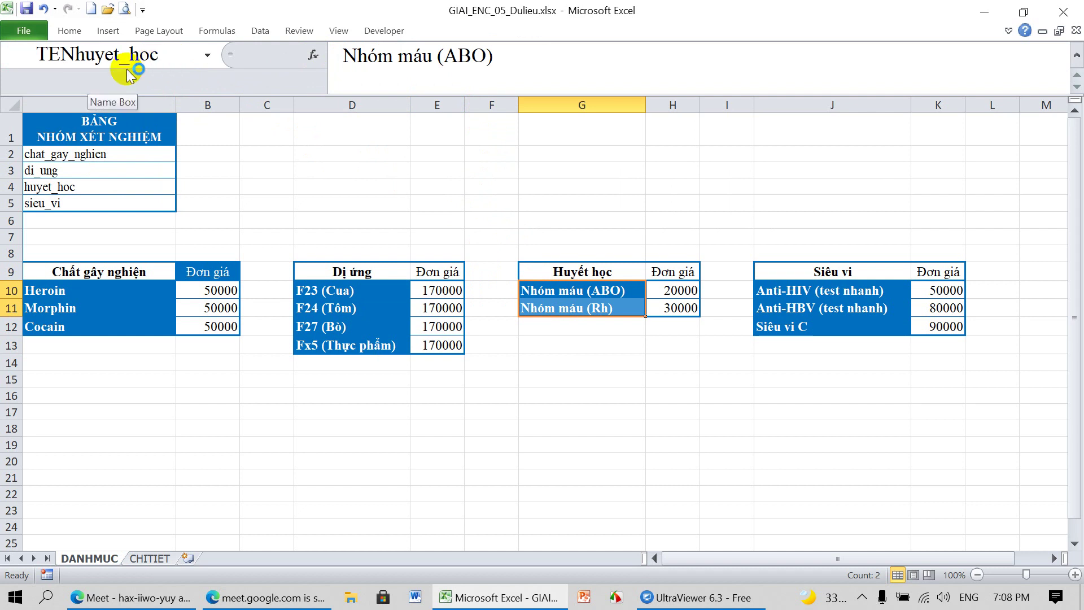
Name the virus tests J10:J12 TENsieu_vi
{"action": "left_click", "coordinate": [50, 203]}
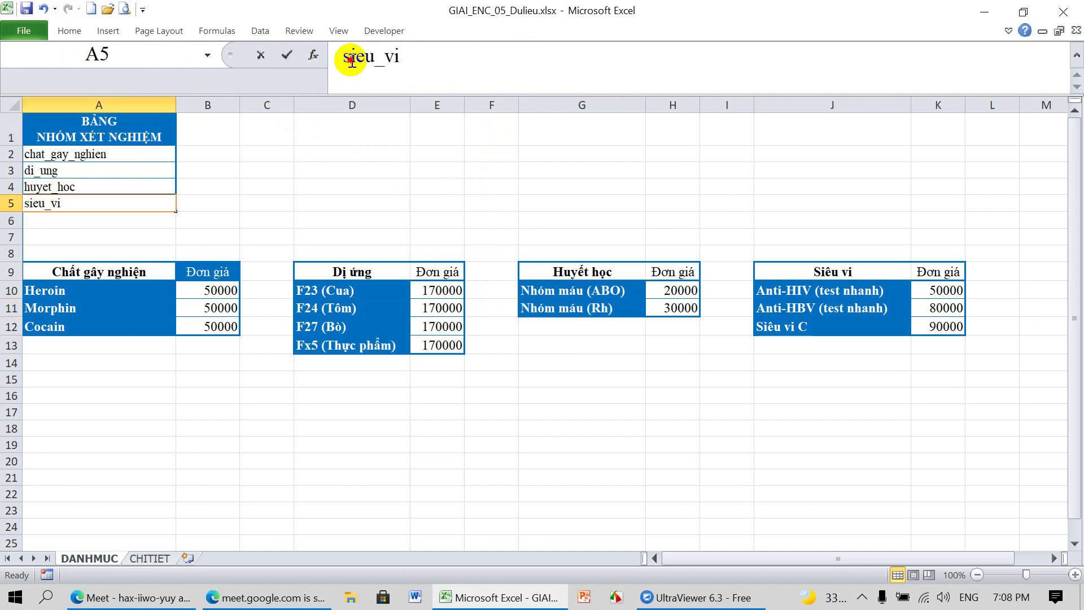
{"action": "left_click_drag", "start_coordinate": [336, 61], "coordinate": [437, 58]}
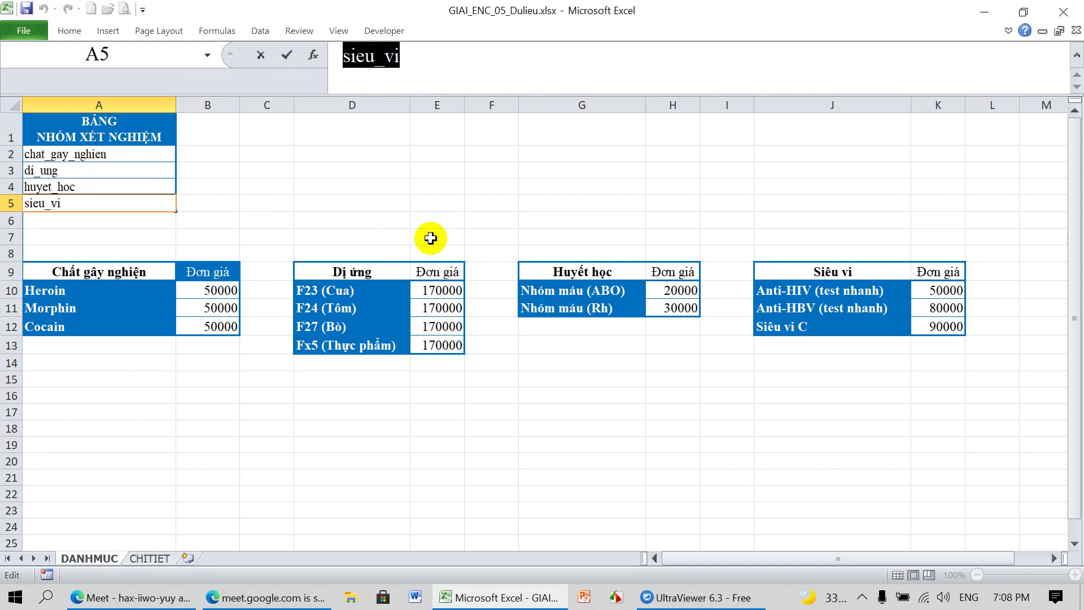
{"action": "left_click", "coordinate": [435, 221]}
{"action": "left_click_drag", "start_coordinate": [826, 291], "coordinate": [826, 320]}
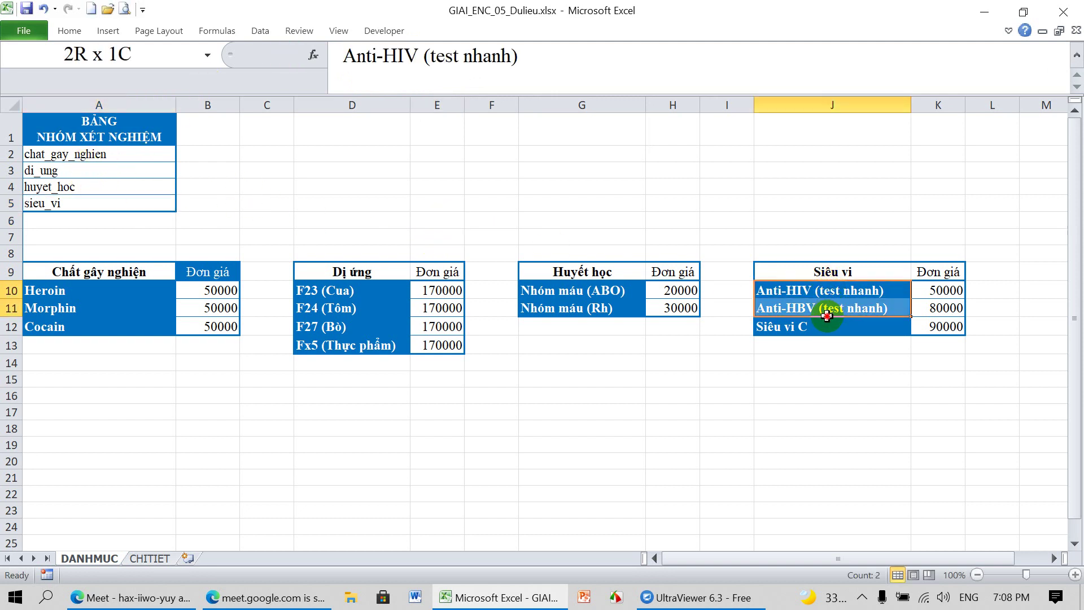
{"action": "left_click", "coordinate": [134, 48]}
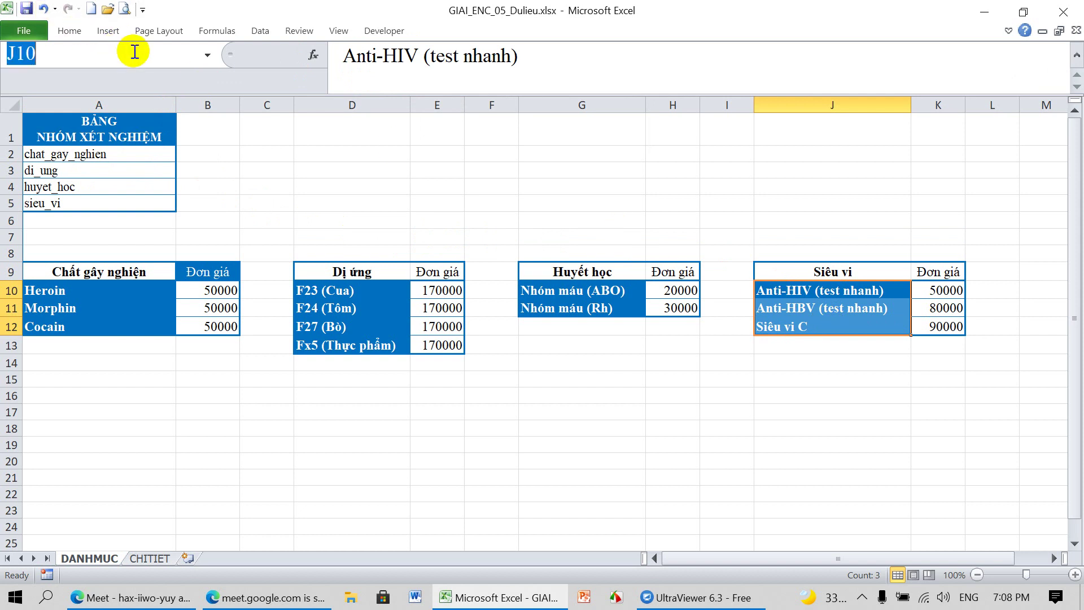
{"action": "type", "text": "TENsieu_vi"}
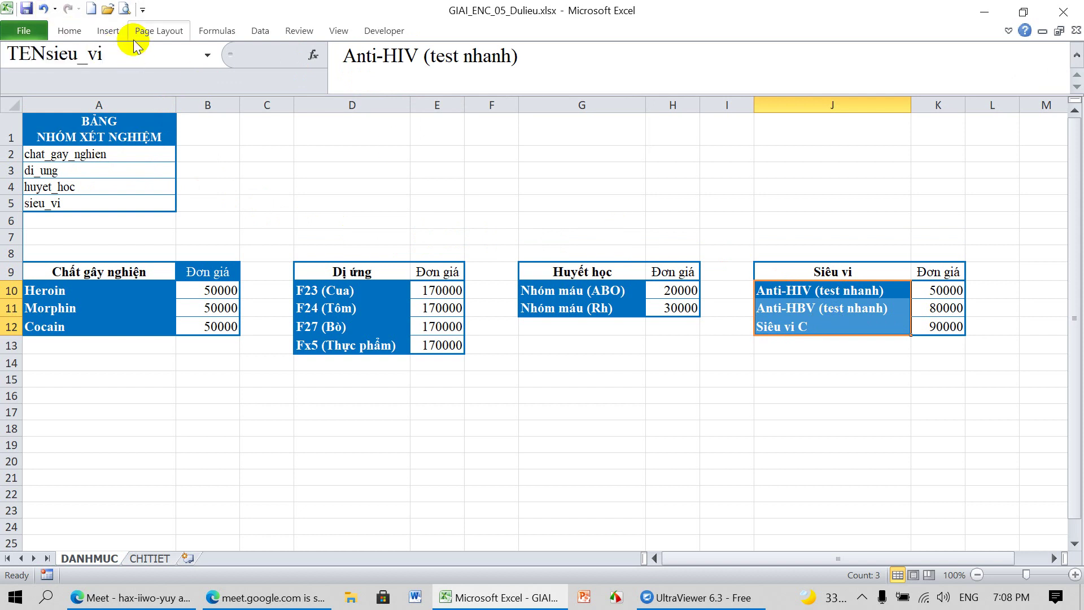
{"action": "key", "text": "Return"}
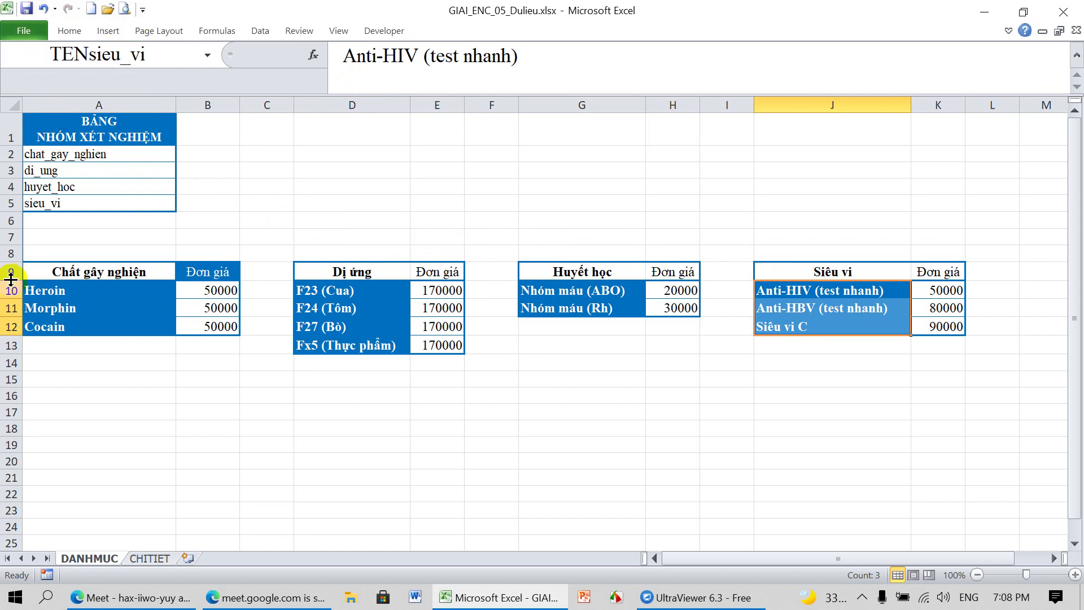
Give CHITIET D5:D16 a List validation with source =INDIRECT("TEN"&$C5)
{"action": "left_click", "coordinate": [150, 558]}
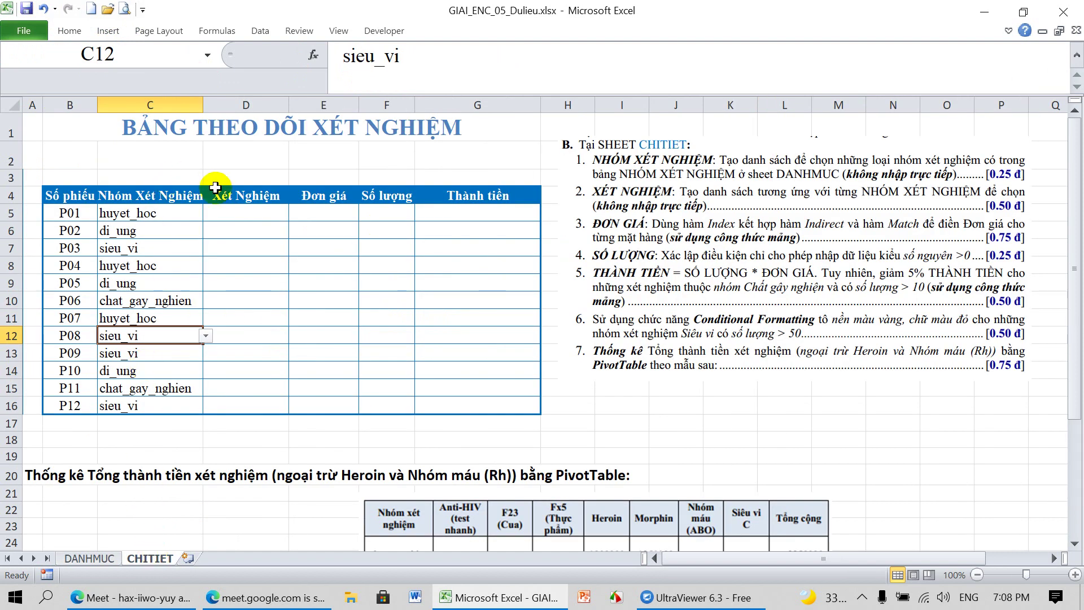
{"action": "left_click_drag", "start_coordinate": [244, 214], "coordinate": [246, 405]}
{"action": "left_click", "coordinate": [259, 31]}
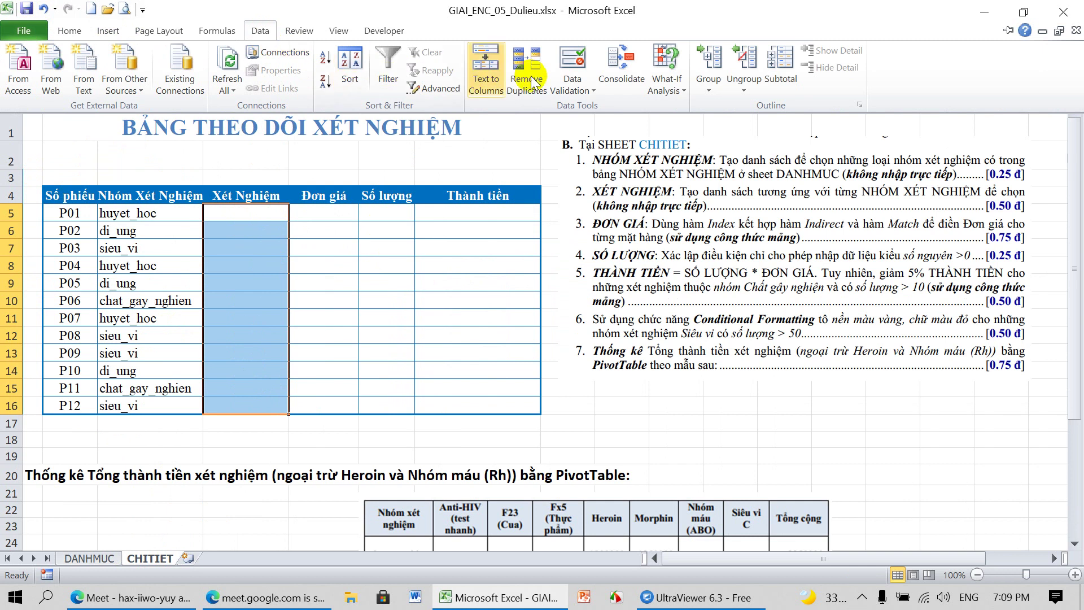
{"action": "left_click", "coordinate": [568, 61]}
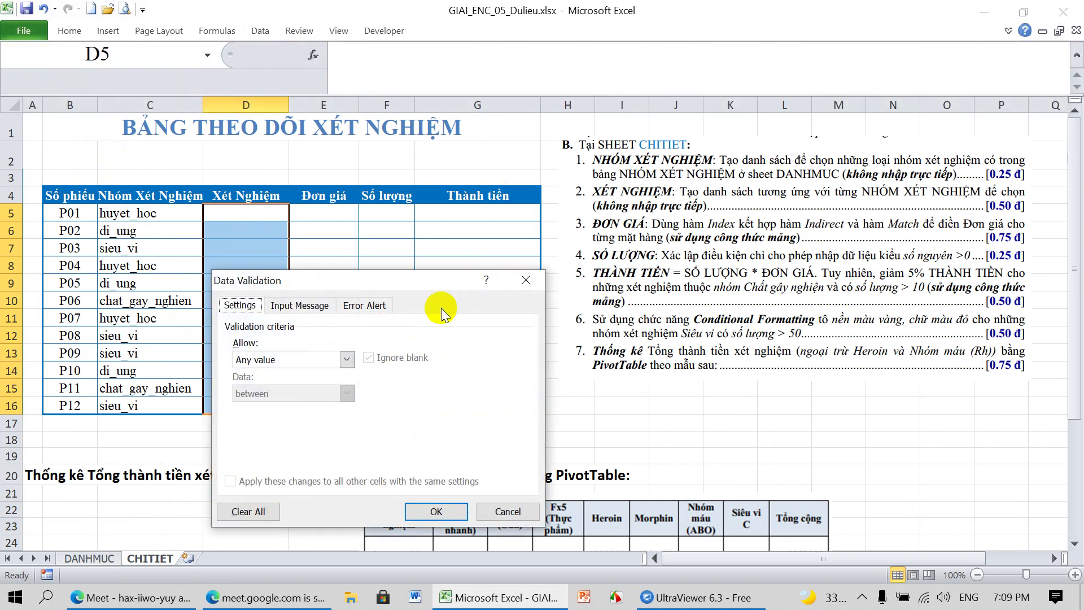
{"action": "left_click", "coordinate": [347, 360]}
{"action": "left_click", "coordinate": [266, 405]}
{"action": "left_click", "coordinate": [275, 425]}
{"action": "type", "text": "=INDIRECT(\"TEN\" &"}
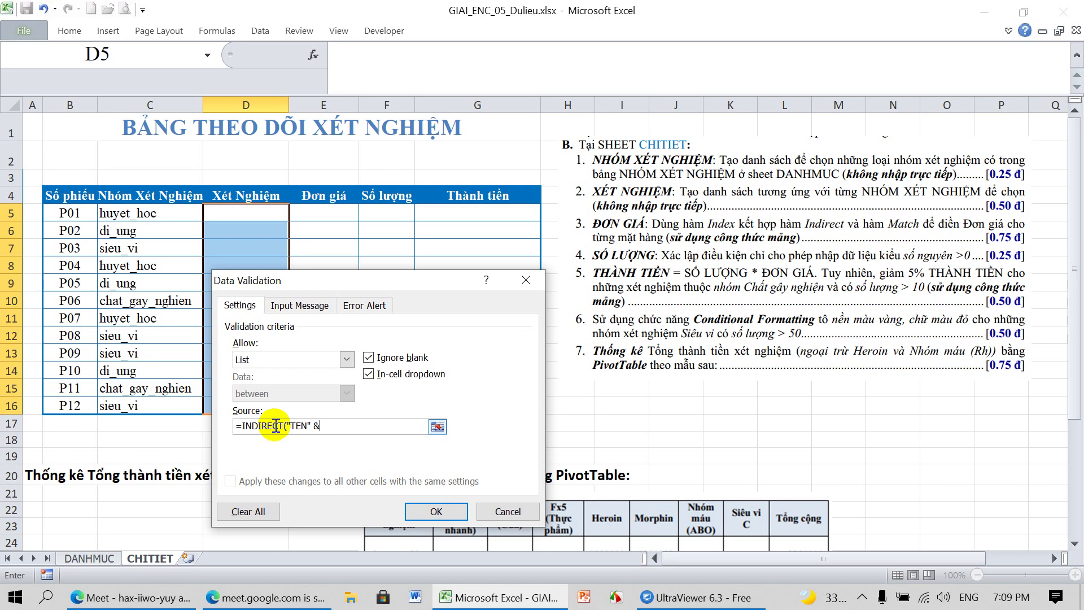
{"action": "left_click", "coordinate": [124, 214]}
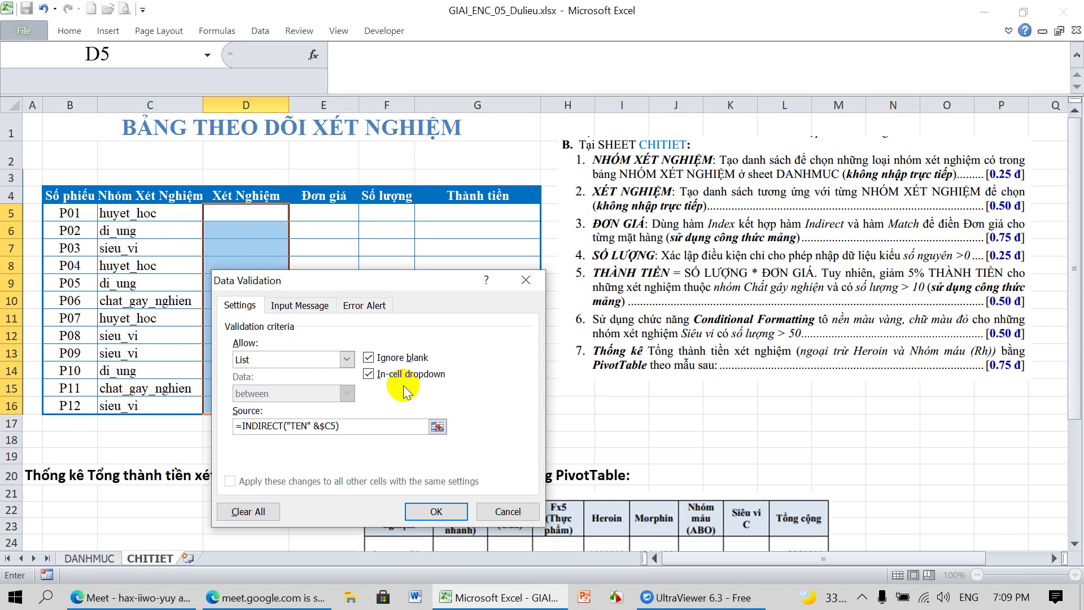
{"action": "left_click", "coordinate": [436, 512]}
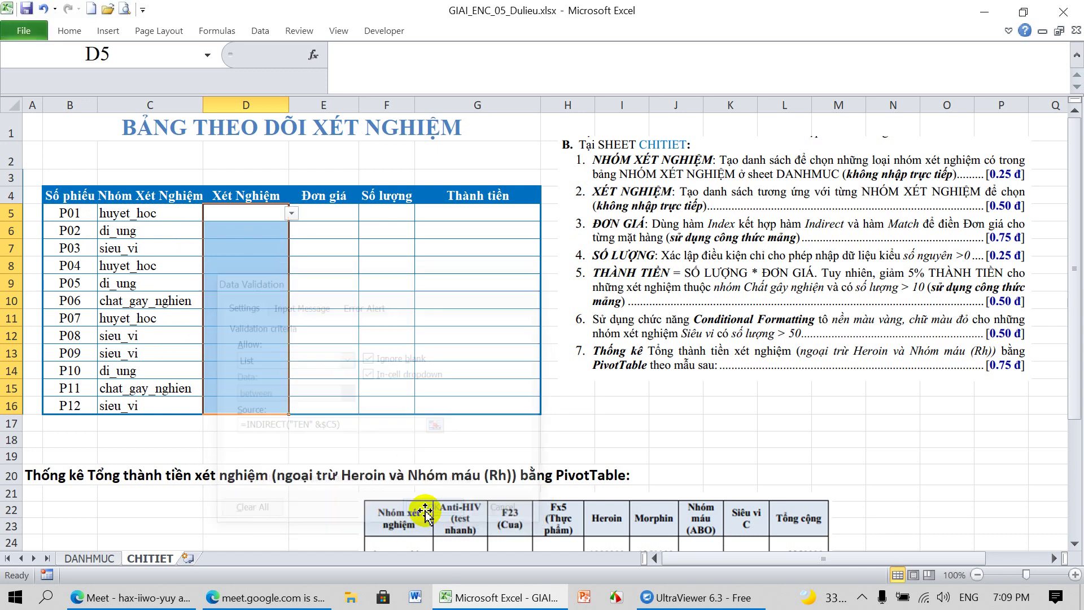
Choose Nhóm máu (ABO) for D5 and Fx5 (Thực phẩm) for D6 from their dropdowns
{"action": "left_click", "coordinate": [292, 213]}
{"action": "left_click", "coordinate": [257, 226]}
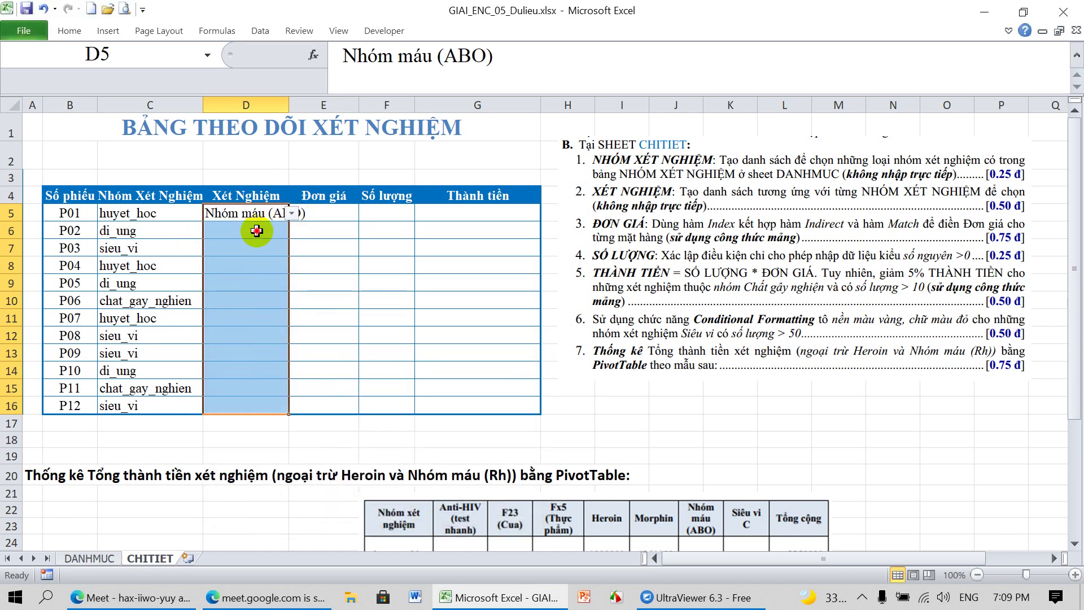
{"action": "left_click", "coordinate": [257, 230]}
{"action": "left_click", "coordinate": [293, 231]}
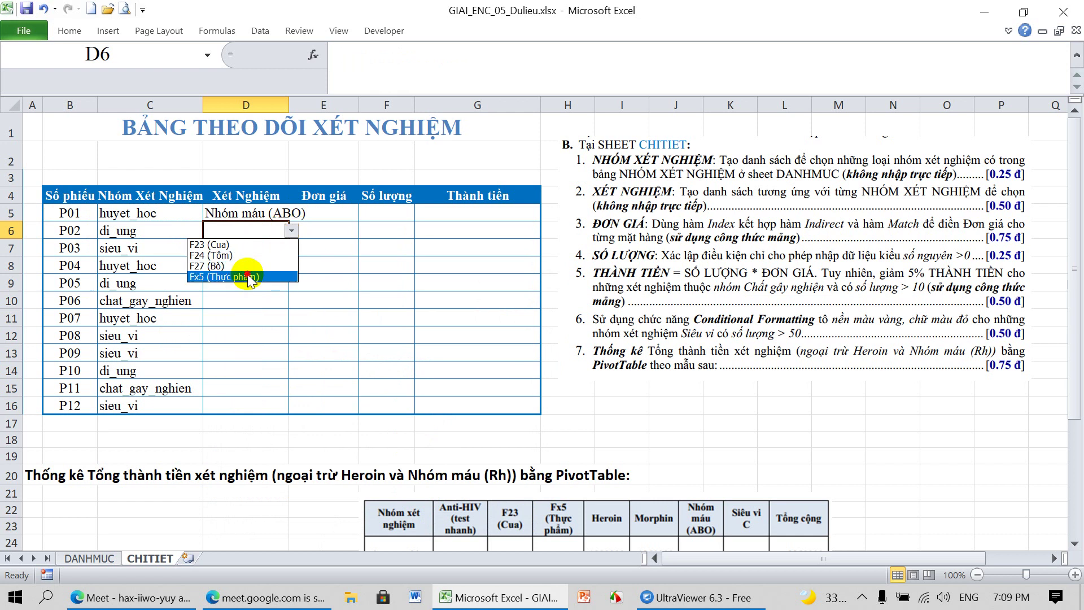
{"action": "left_click", "coordinate": [241, 253]}
{"action": "left_click", "coordinate": [243, 253]}
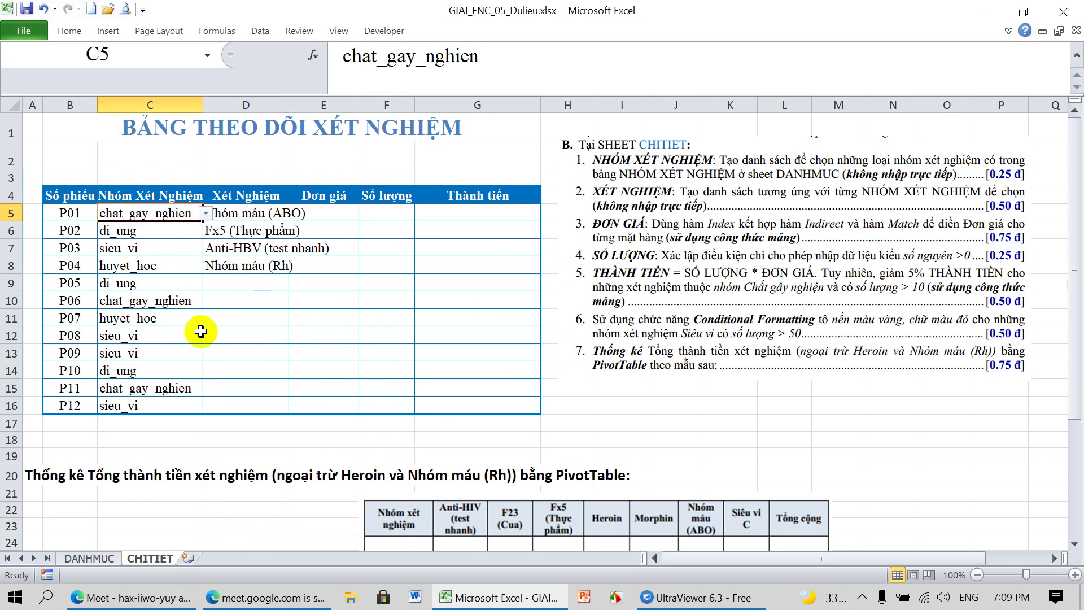
Check which tests D15's dropdown offers for P11 and dismiss it without choosing
{"action": "left_click", "coordinate": [271, 389]}
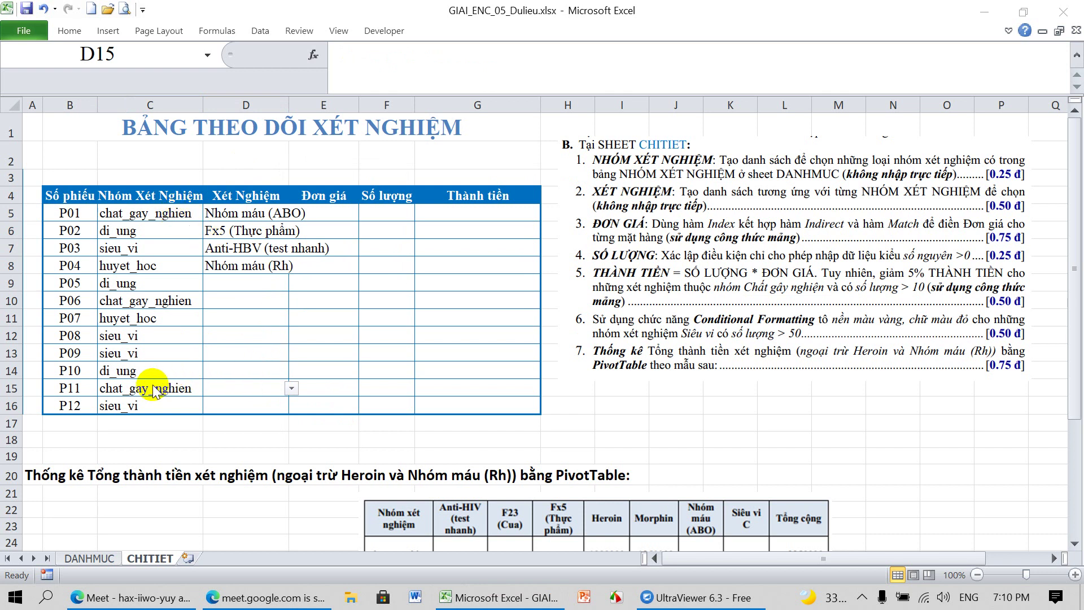
{"action": "left_click", "coordinate": [292, 389]}
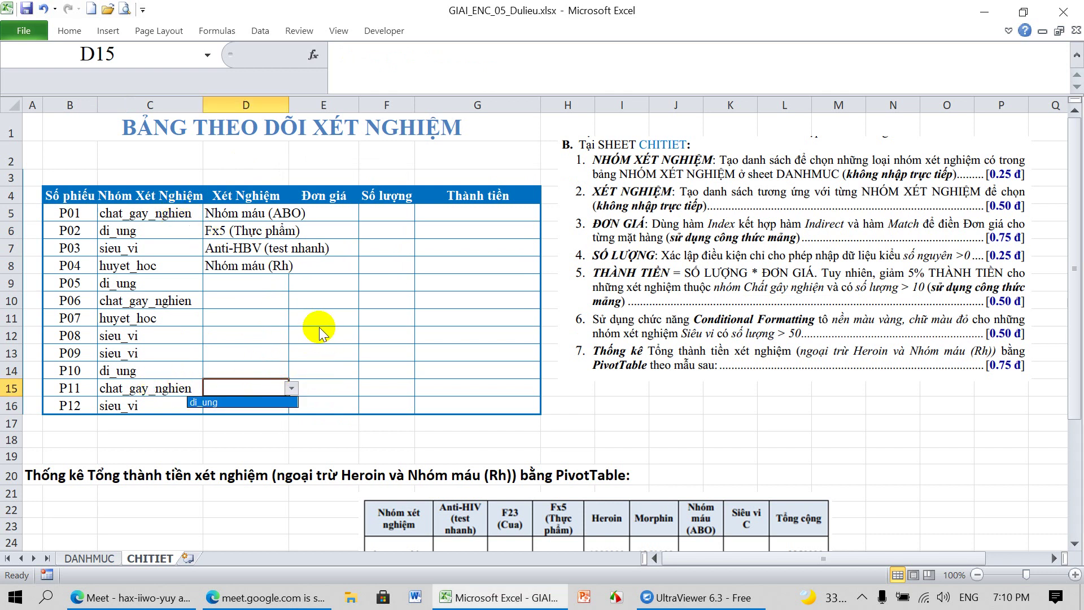
{"action": "key", "text": "Escape"}
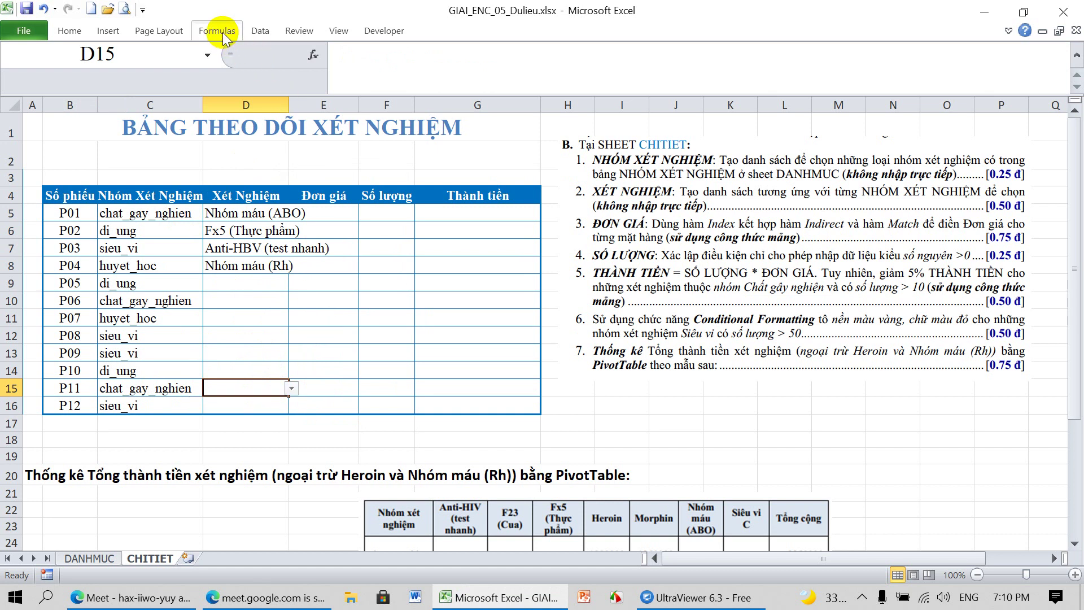
{"action": "left_click", "coordinate": [222, 32]}
In Name Manager, repoint TENchat_gay_nghien to DANHMUC!$A$10:$A$12 (Heroin, Morphin, Cocain)
{"action": "left_click", "coordinate": [402, 67]}
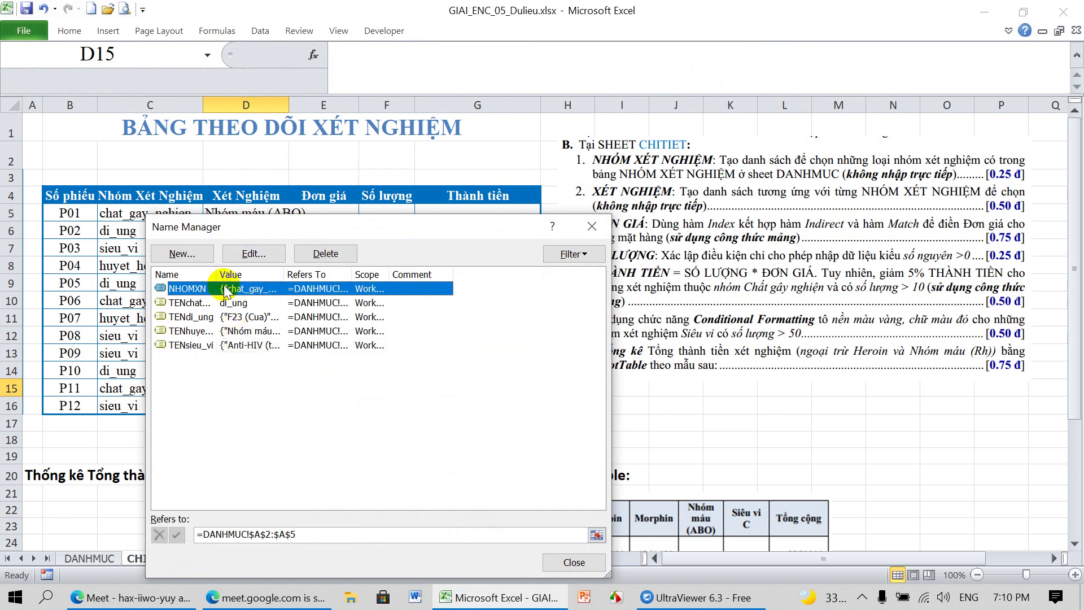
{"action": "left_click_drag", "start_coordinate": [217, 274], "coordinate": [342, 274]}
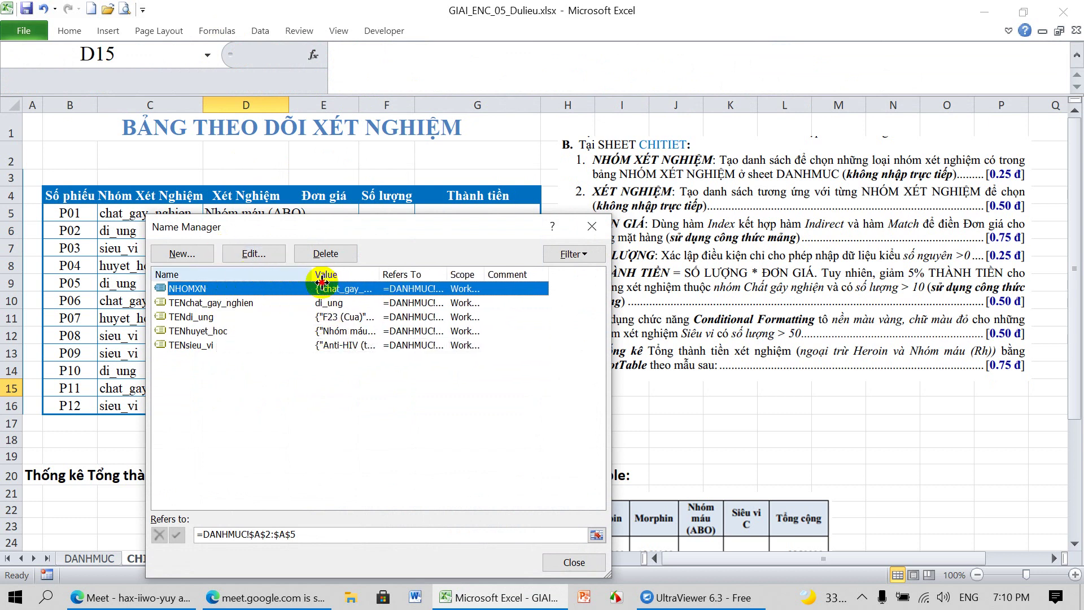
{"action": "left_click", "coordinate": [233, 305]}
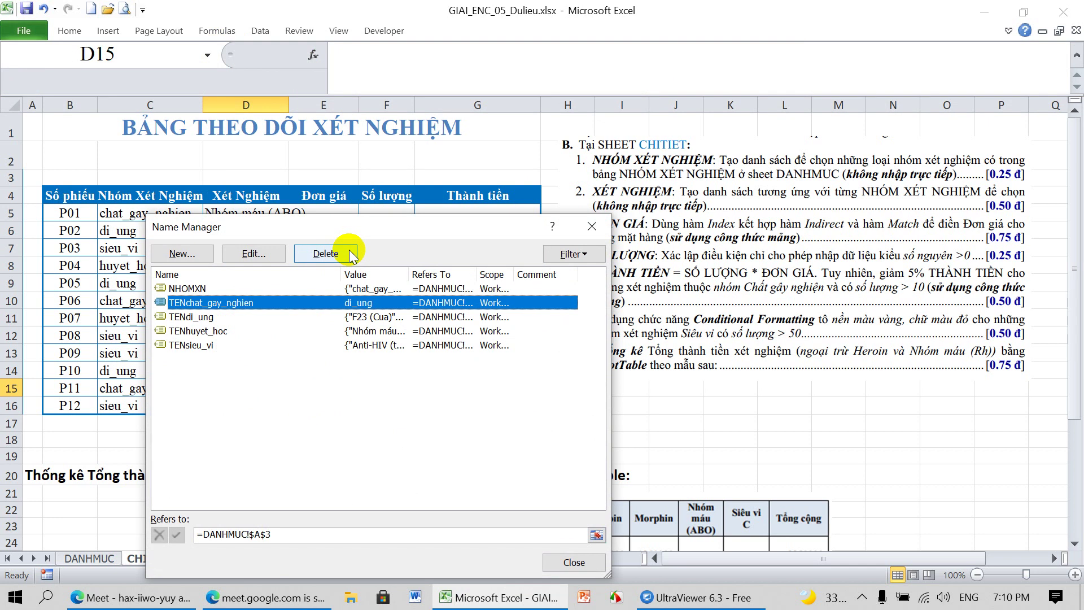
{"action": "left_click", "coordinate": [264, 255]}
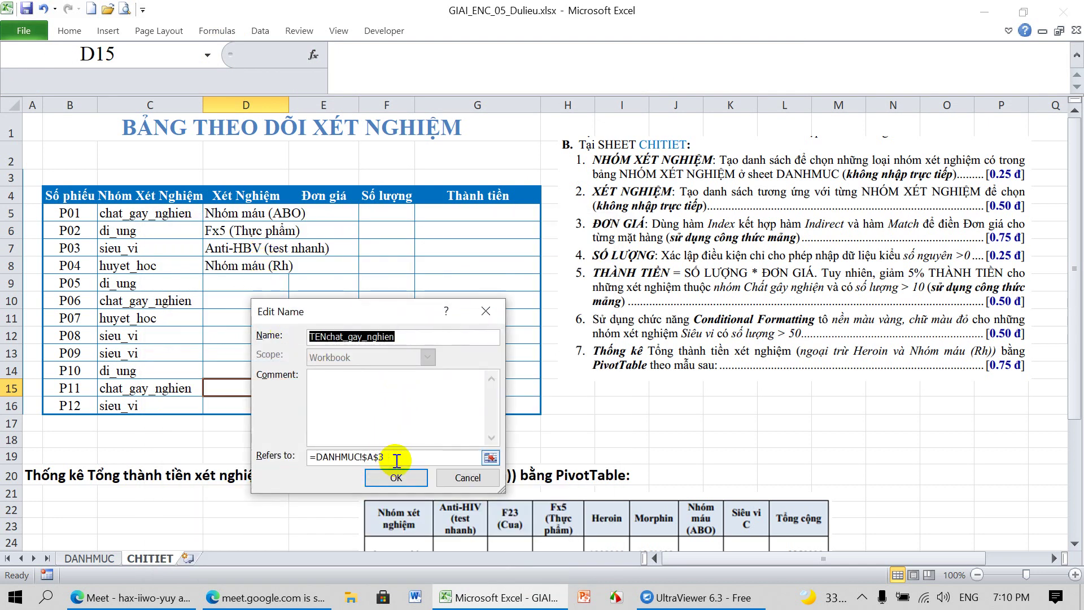
{"action": "left_click_drag", "start_coordinate": [397, 461], "coordinate": [311, 457]}
{"action": "key", "text": "BackSpace"}
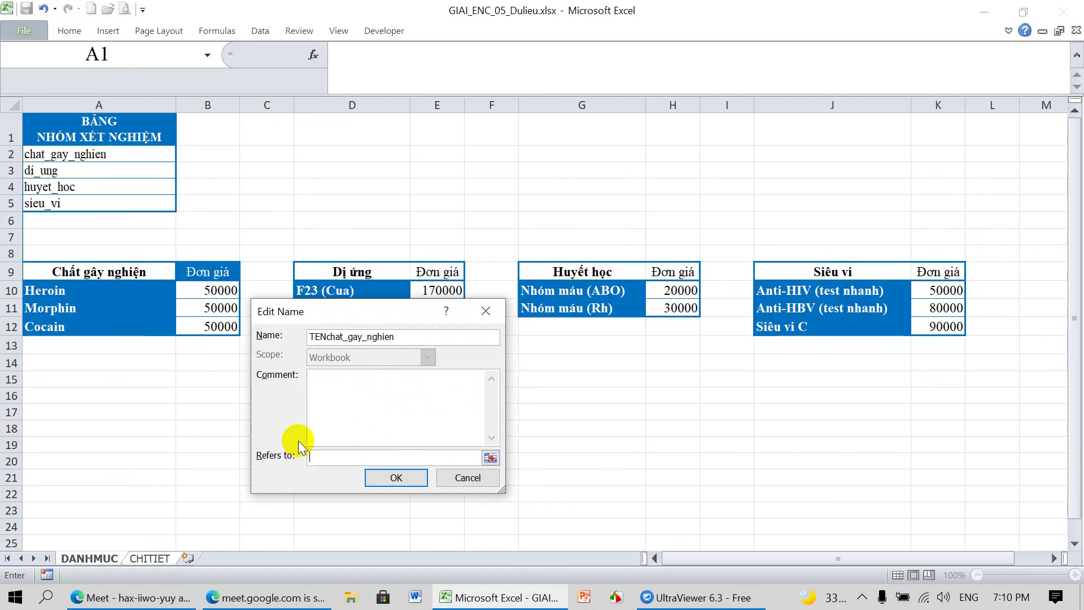
{"action": "left_click", "coordinate": [100, 559]}
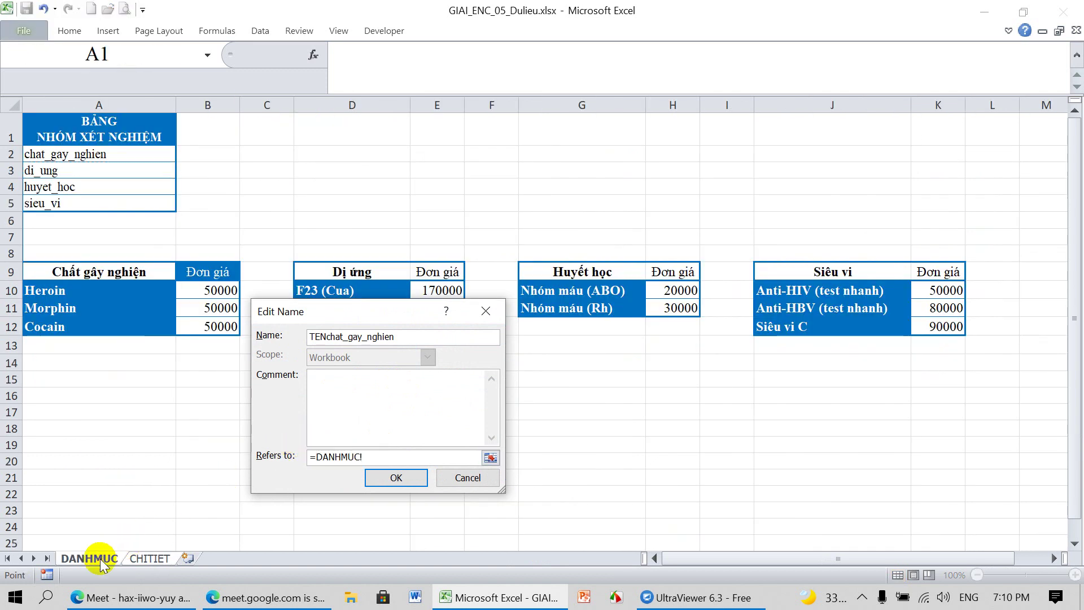
{"action": "left_click_drag", "start_coordinate": [101, 292], "coordinate": [97, 320]}
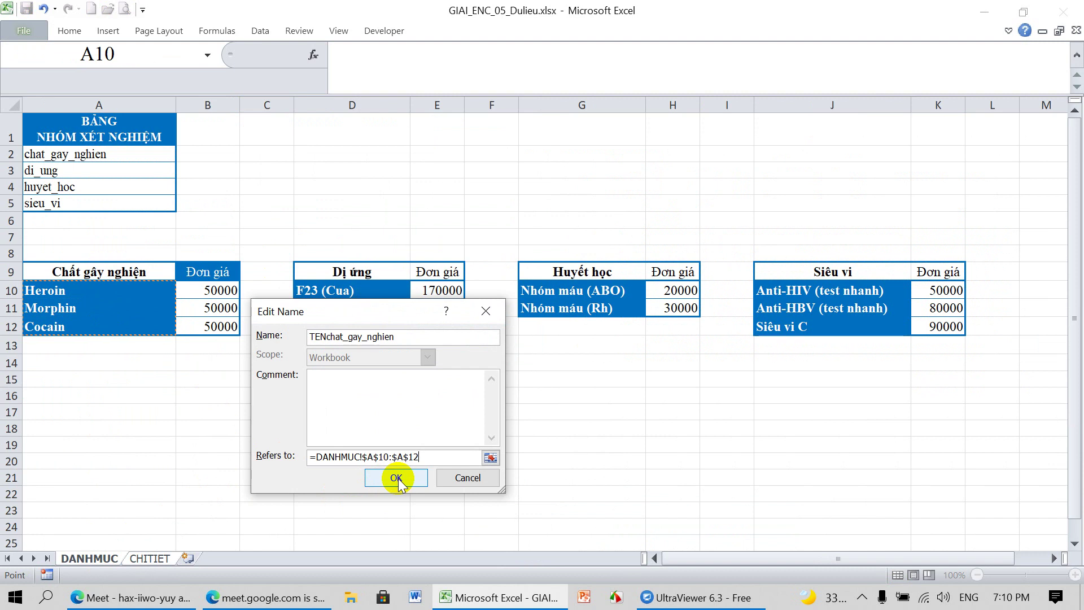
{"action": "left_click", "coordinate": [397, 478]}
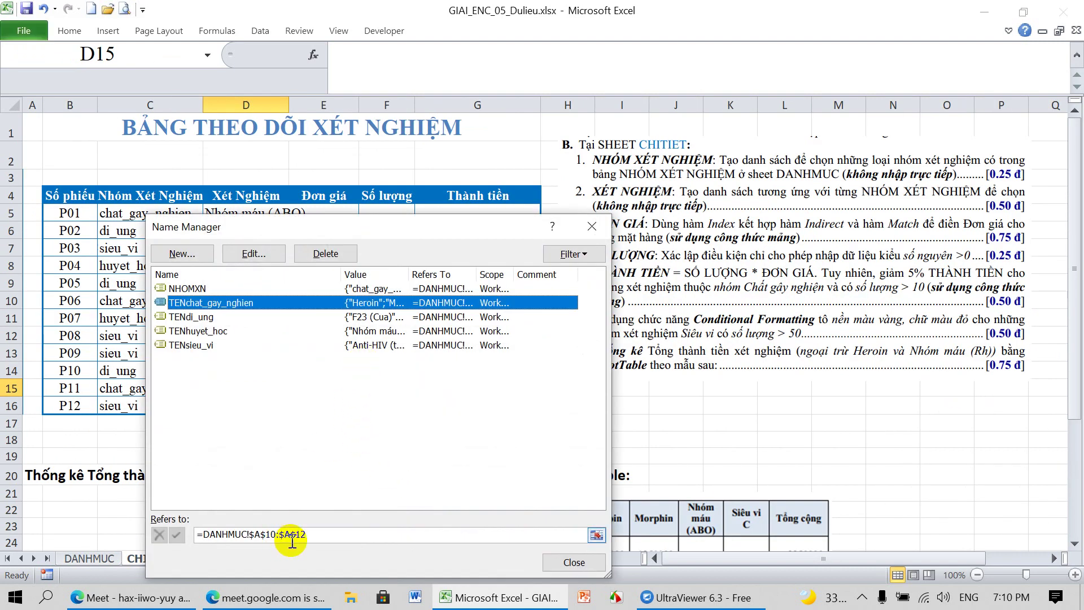
{"action": "left_click_drag", "start_coordinate": [290, 541], "coordinate": [299, 541]}
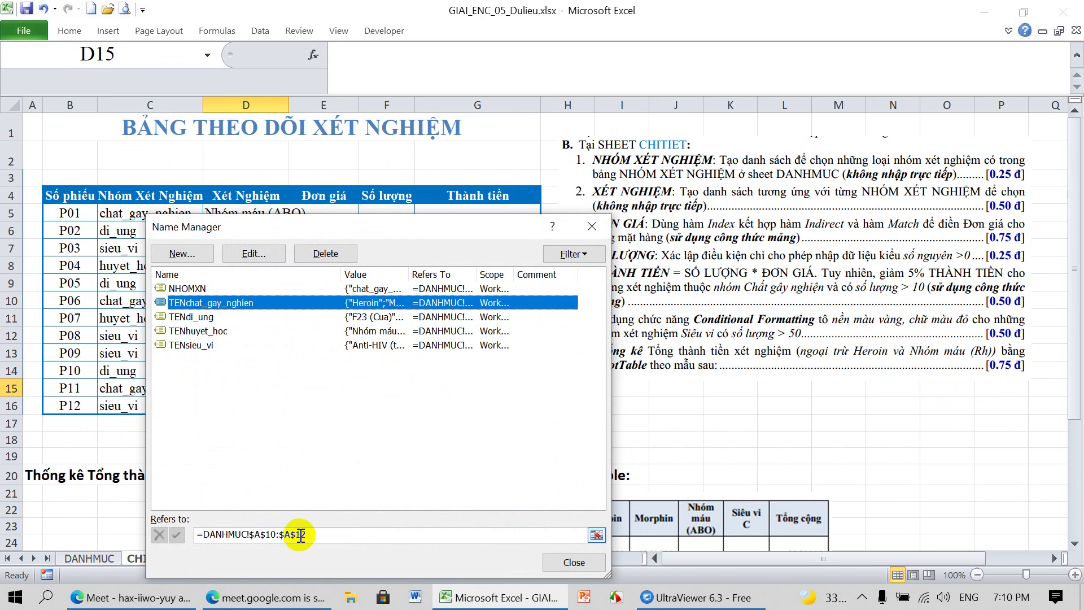
Fill D5 Morphin, D9 F27 (Bò), D10 Morphin and D11 Nhóm máu (ABO) from the dropdowns
{"action": "left_click", "coordinate": [572, 564]}
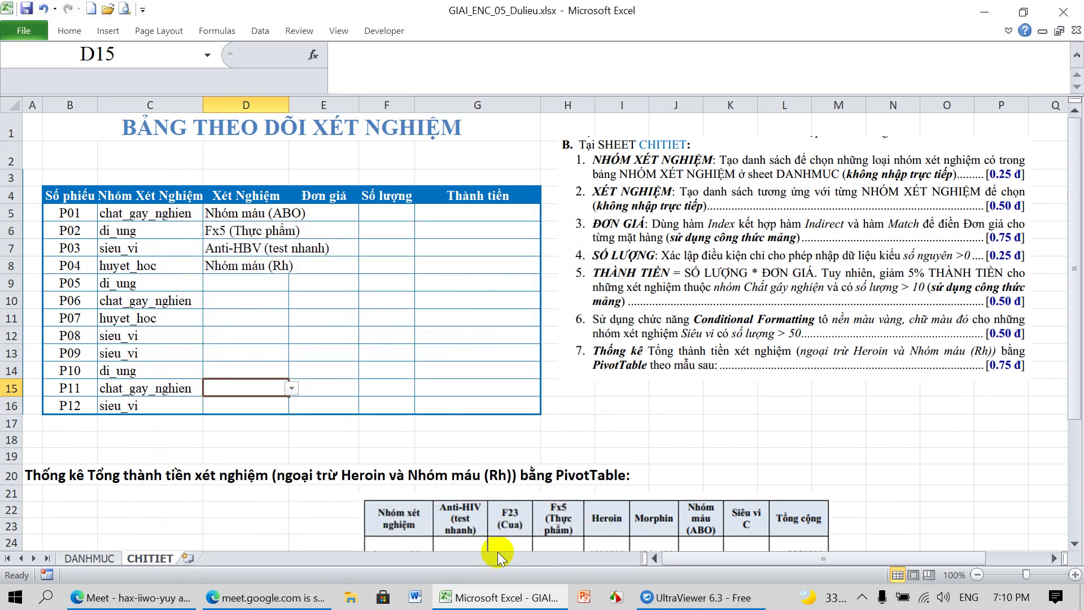
{"action": "left_click", "coordinate": [232, 213]}
{"action": "left_click", "coordinate": [292, 213]}
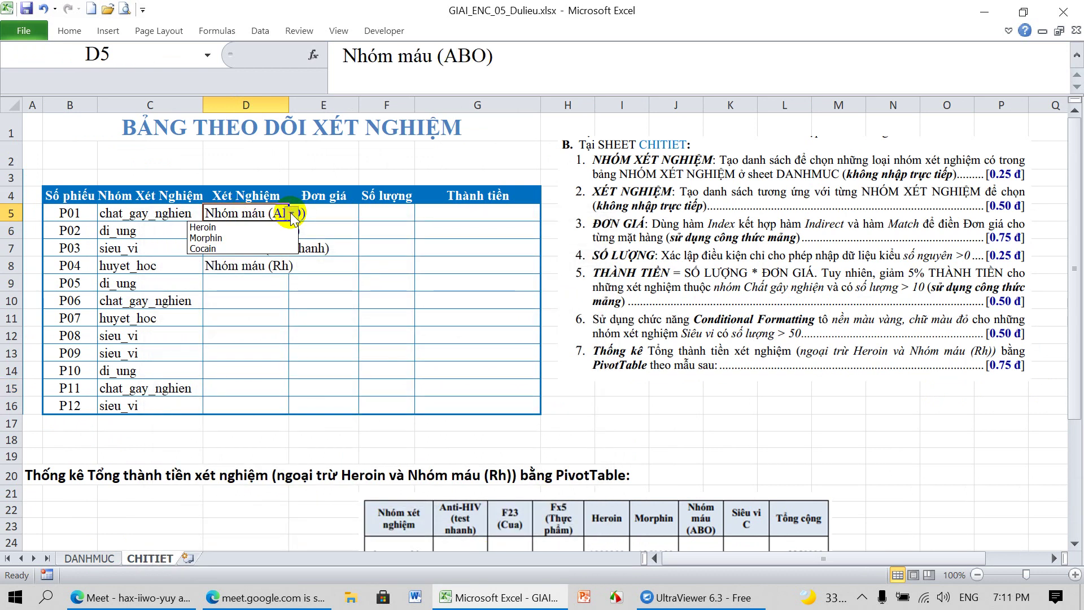
{"action": "left_click", "coordinate": [245, 225]}
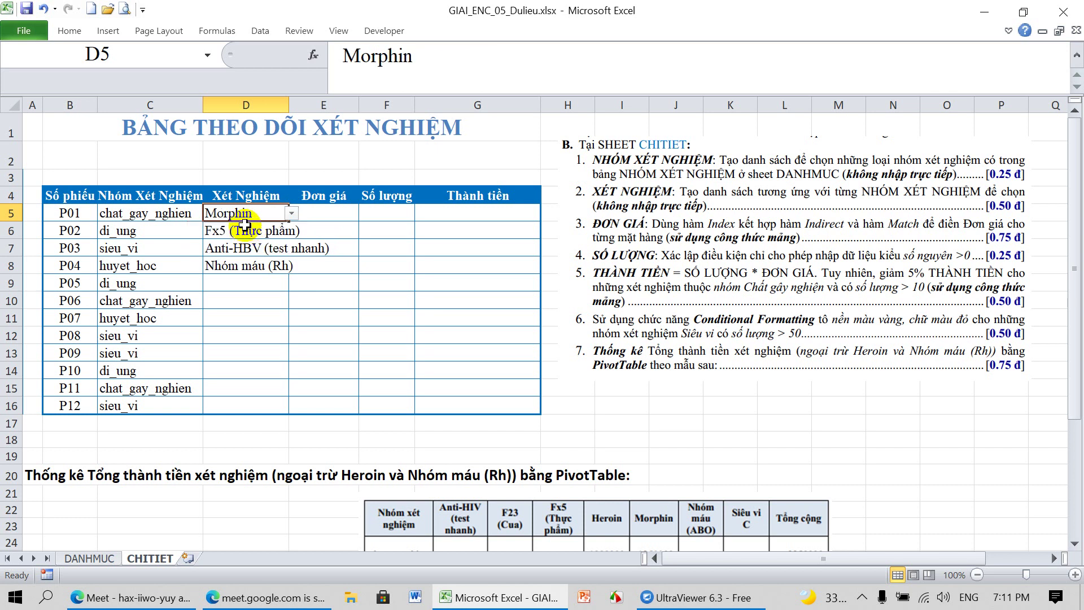
{"action": "left_click", "coordinate": [240, 283]}
{"action": "left_click", "coordinate": [292, 283]}
{"action": "left_click", "coordinate": [249, 318]}
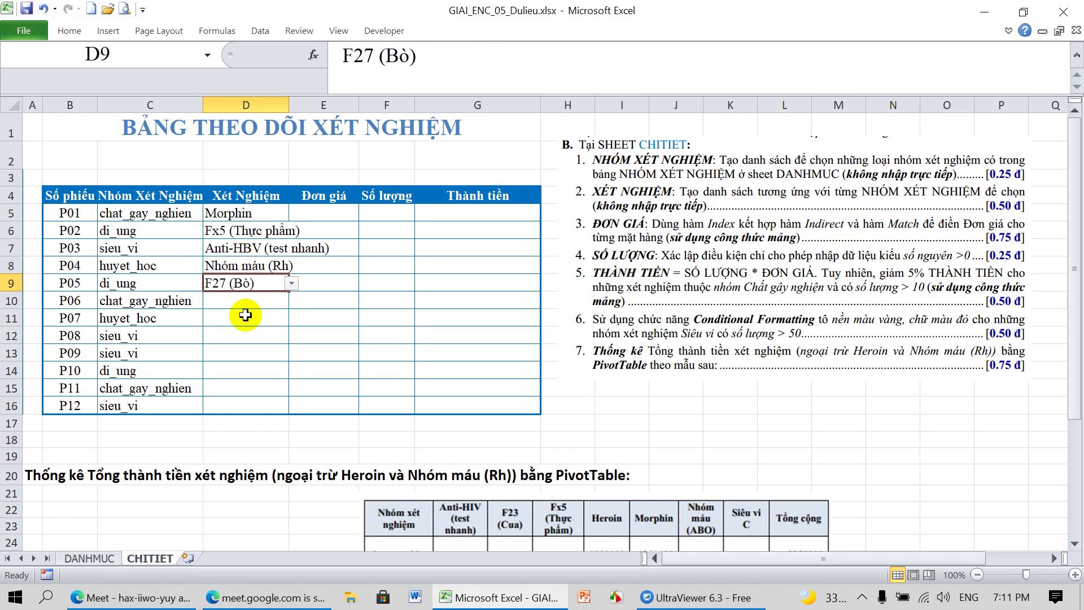
{"action": "left_click", "coordinate": [285, 305]}
{"action": "left_click", "coordinate": [290, 301]}
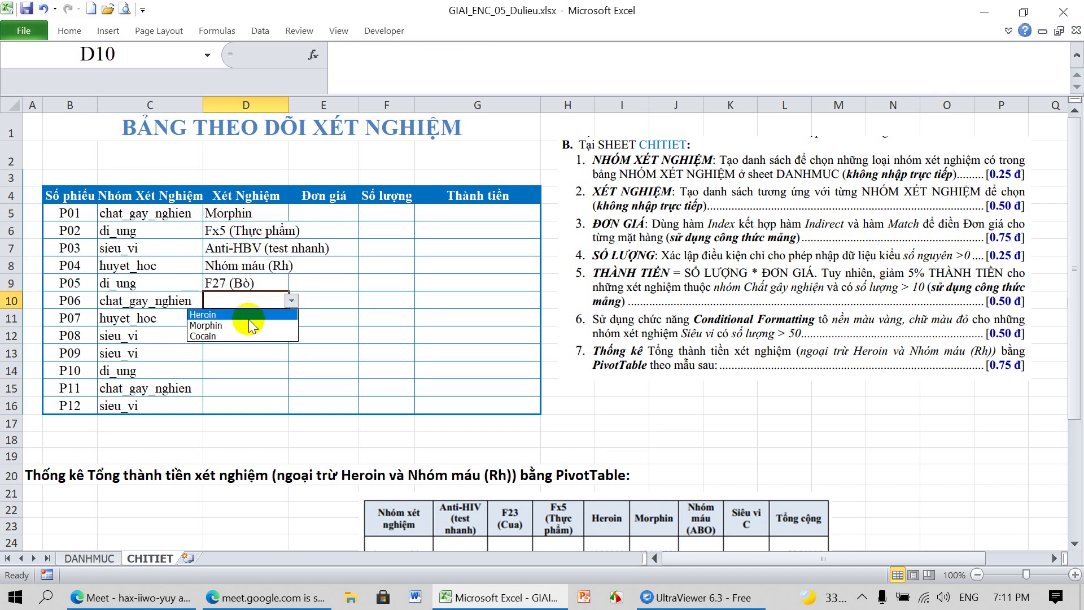
{"action": "left_click", "coordinate": [249, 323]}
{"action": "left_click", "coordinate": [291, 321]}
{"action": "left_click", "coordinate": [292, 320]}
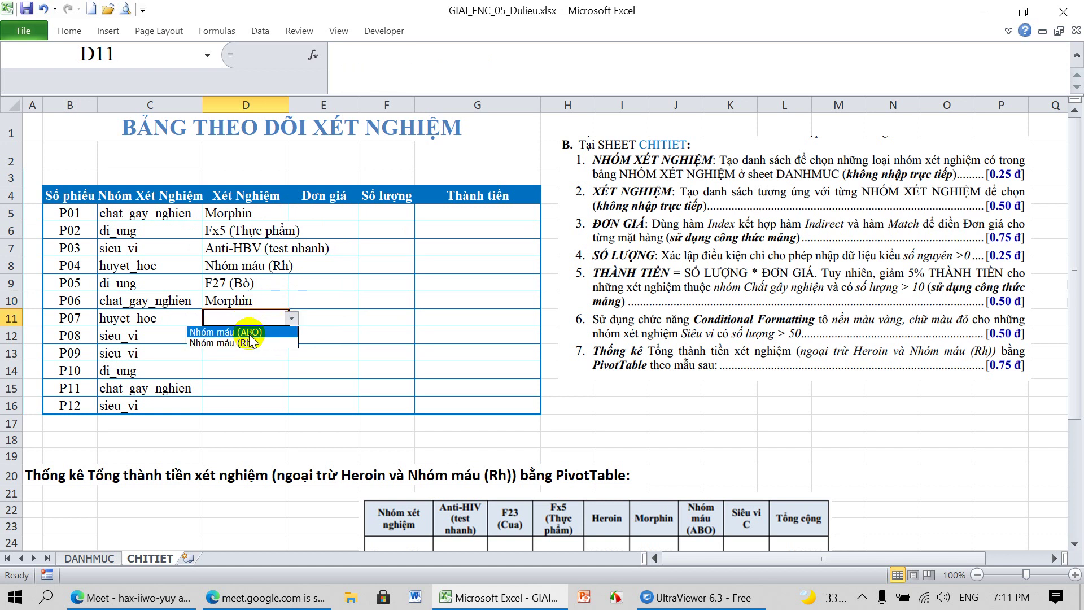
{"action": "left_click", "coordinate": [250, 333]}
Fill D12–D16 with Anti-HIV, Anti-HBV, F24 (Tôm), Morphin, Anti-HBV, and narrow column C
{"action": "left_click", "coordinate": [250, 337]}
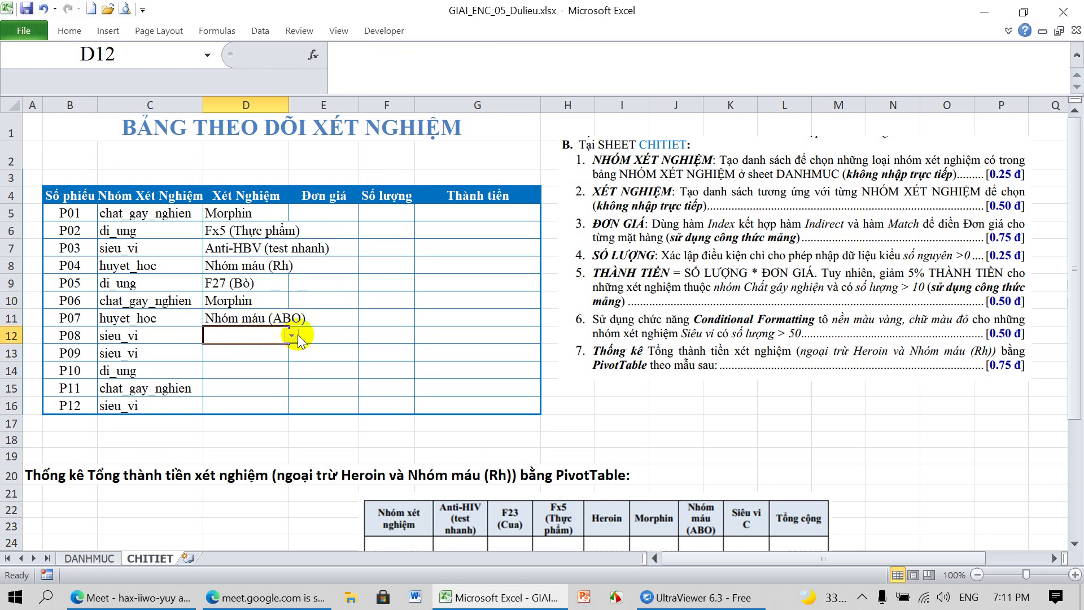
{"action": "left_click", "coordinate": [293, 335]}
{"action": "left_click", "coordinate": [243, 350]}
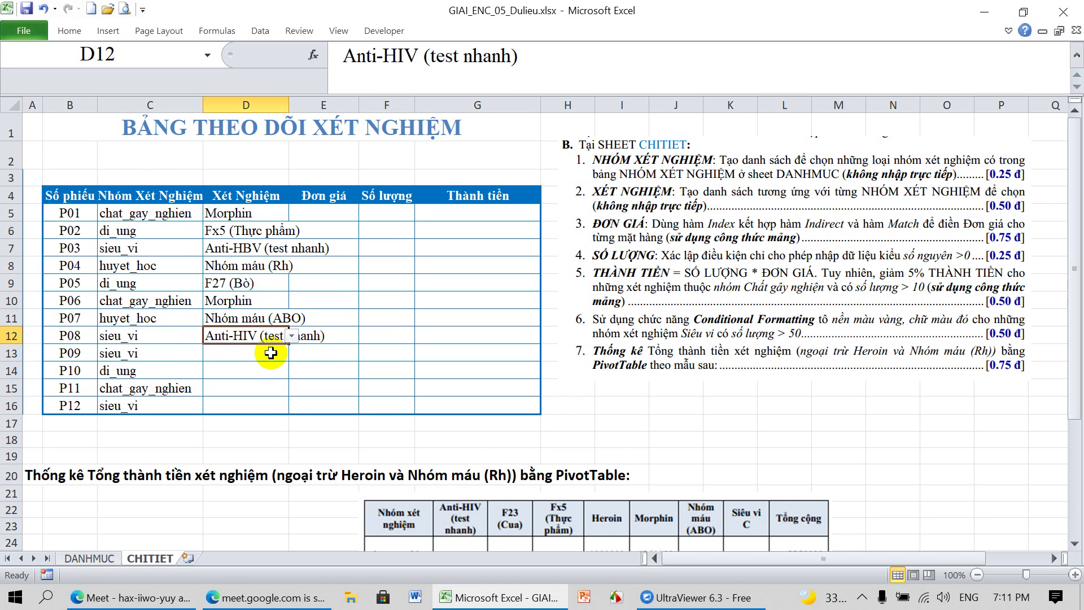
{"action": "left_click", "coordinate": [266, 353]}
{"action": "left_click", "coordinate": [293, 355]}
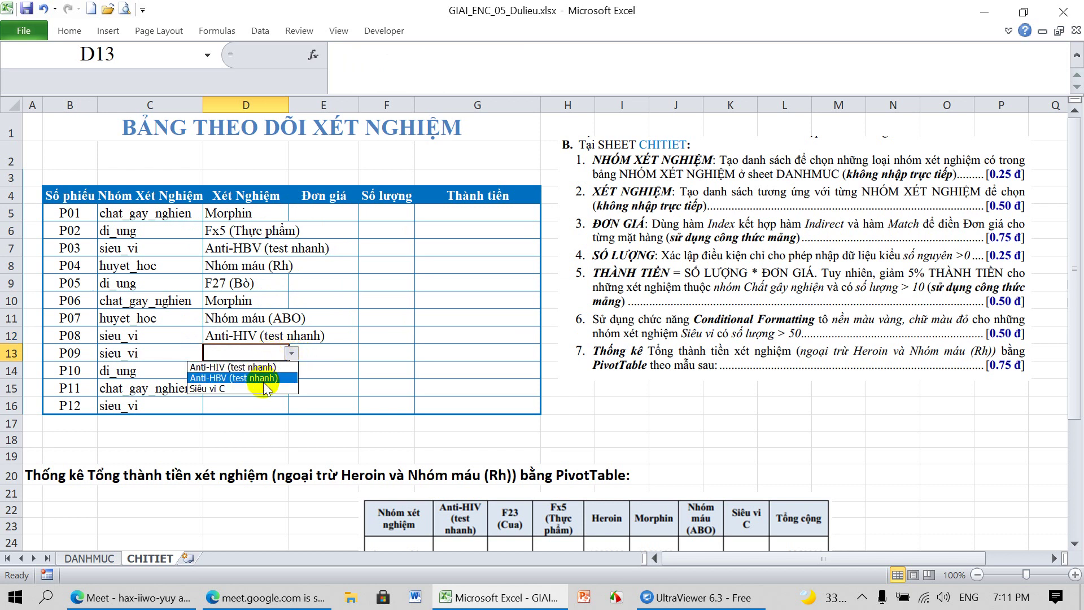
{"action": "left_click", "coordinate": [254, 375]}
{"action": "left_click", "coordinate": [252, 367]}
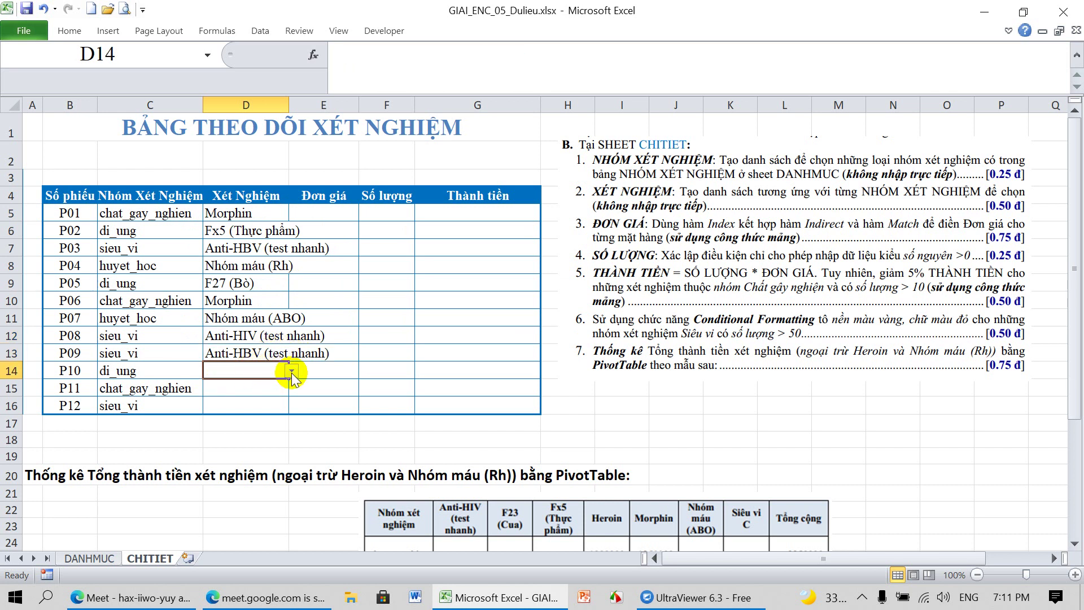
{"action": "left_click", "coordinate": [292, 370]}
{"action": "left_click", "coordinate": [246, 395]}
{"action": "left_click", "coordinate": [266, 389]}
{"action": "left_click", "coordinate": [291, 388]}
{"action": "left_click", "coordinate": [240, 418]}
{"action": "left_click", "coordinate": [279, 406]}
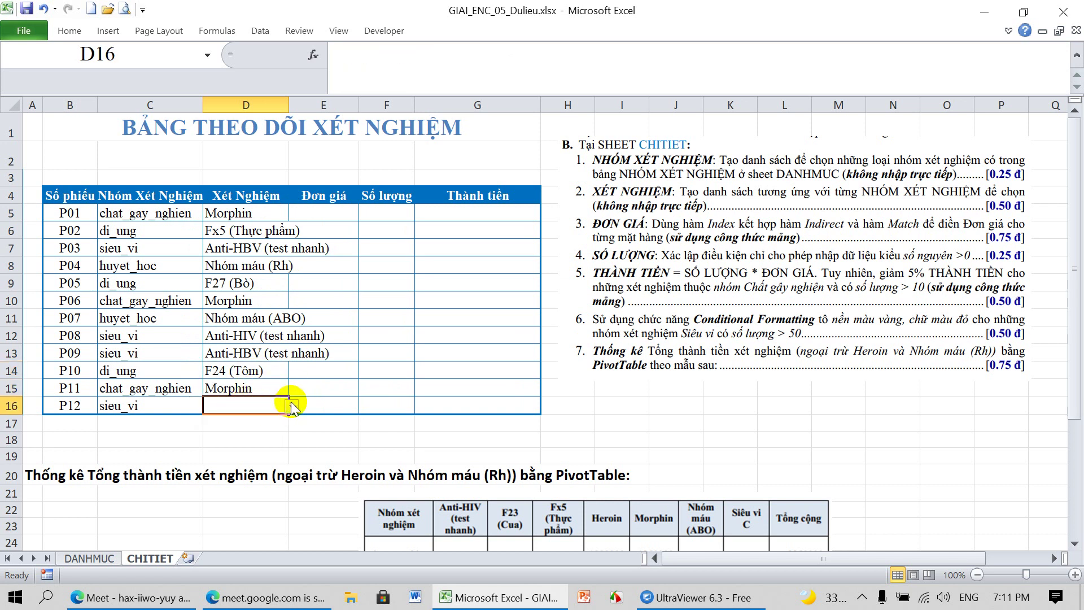
{"action": "left_click", "coordinate": [292, 406]}
{"action": "left_click", "coordinate": [251, 431]}
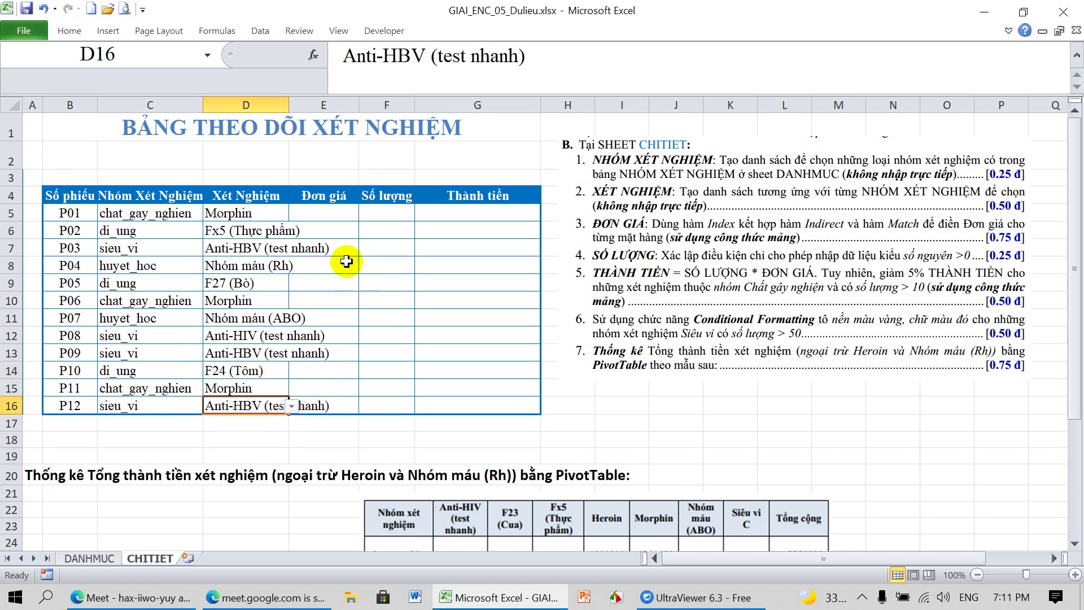
{"action": "left_click_drag", "start_coordinate": [202, 105], "coordinate": [184, 105]}
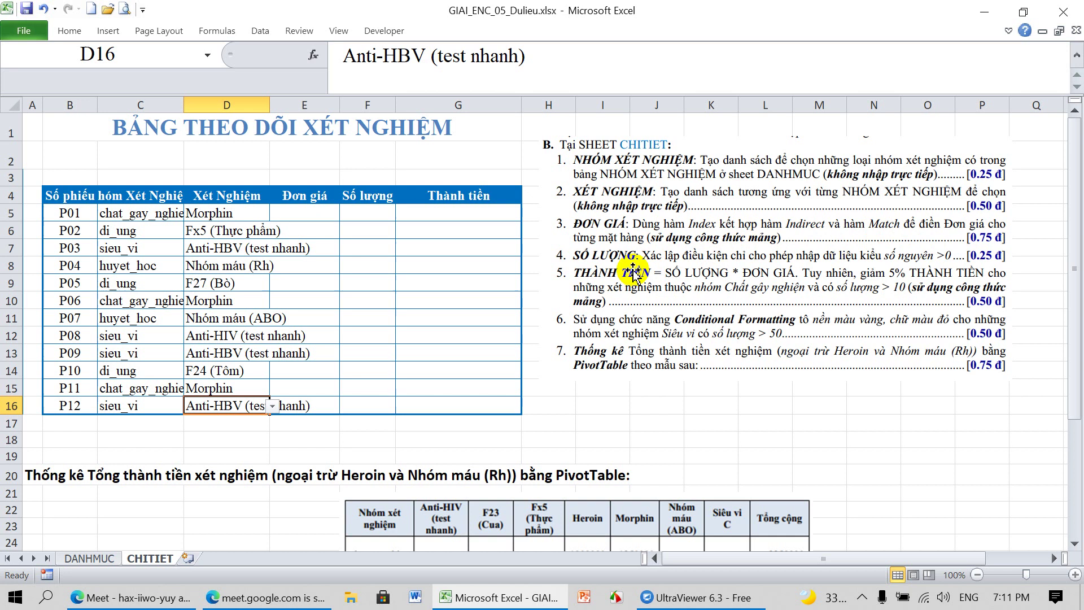
On DANHMUC, name the Chất gây nghiện prices B10:B12 GIAchat_gay_nghien
{"action": "left_click", "coordinate": [90, 558]}
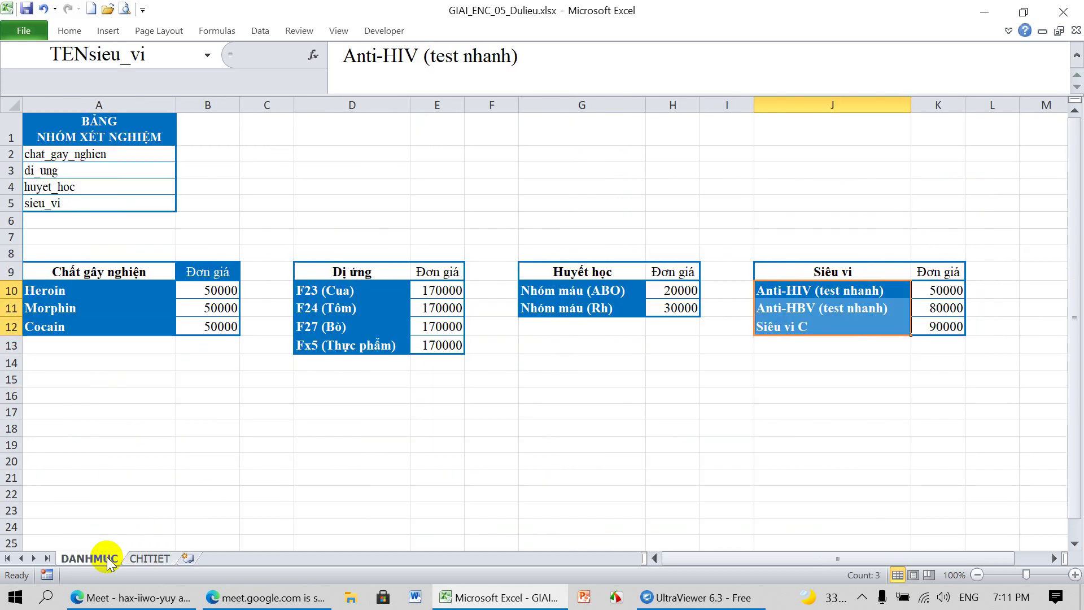
{"action": "left_click", "coordinate": [102, 156]}
{"action": "double_click", "coordinate": [354, 58]}
{"action": "key", "text": "ctrl+c"}
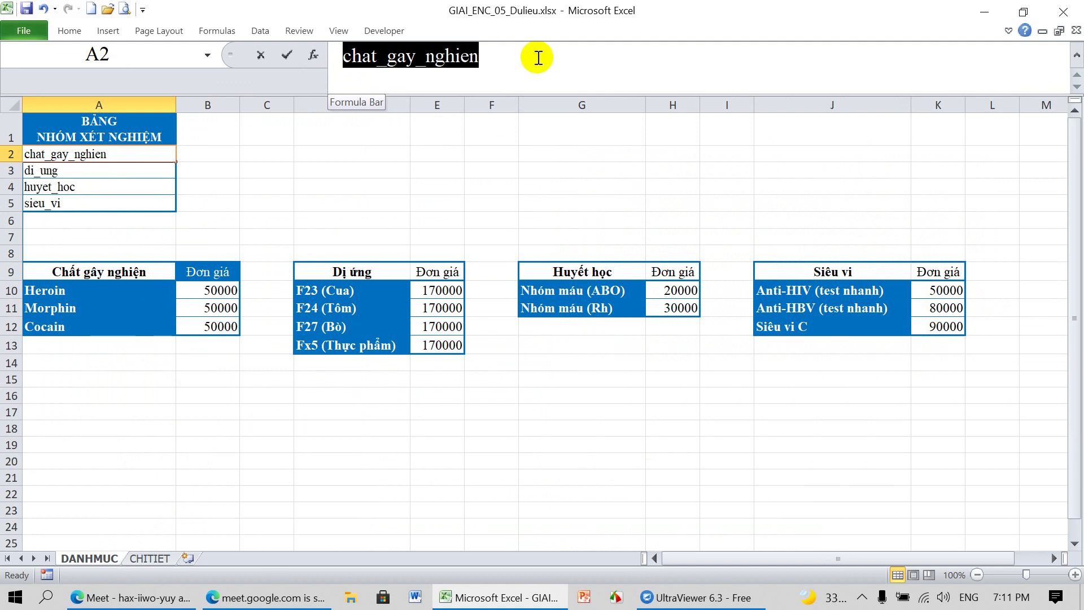
{"action": "key", "text": "Escape"}
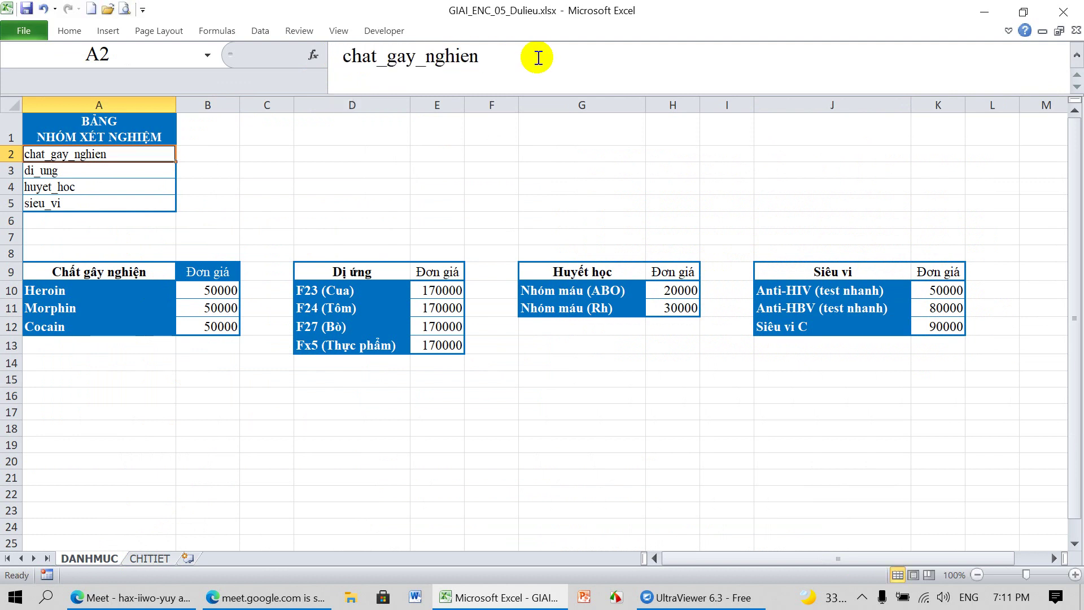
{"action": "left_click", "coordinate": [220, 290]}
{"action": "left_click_drag", "start_coordinate": [220, 291], "coordinate": [220, 327]}
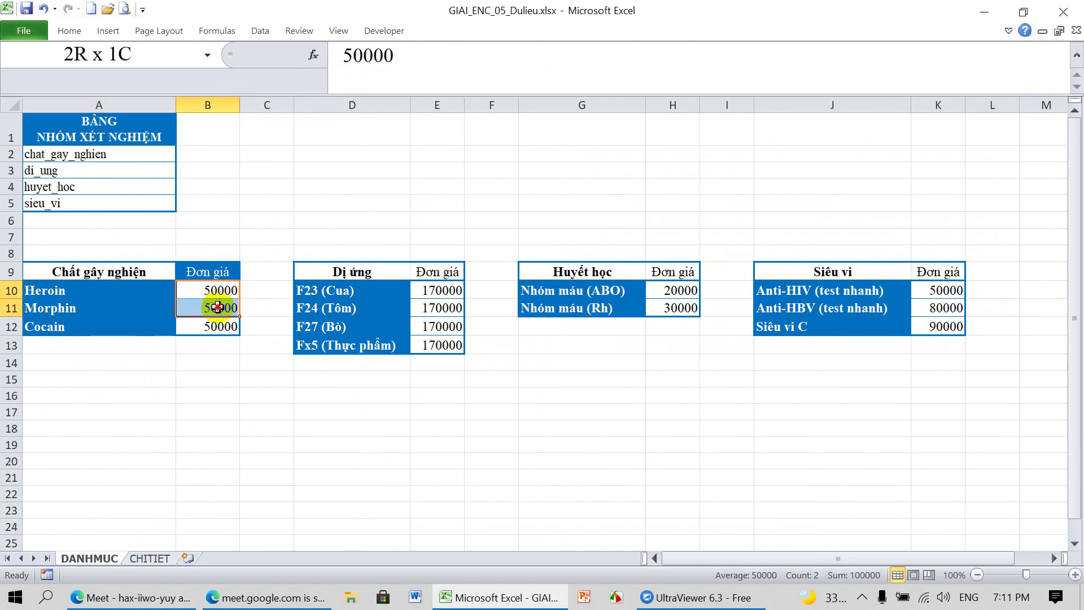
{"action": "left_click", "coordinate": [150, 52]}
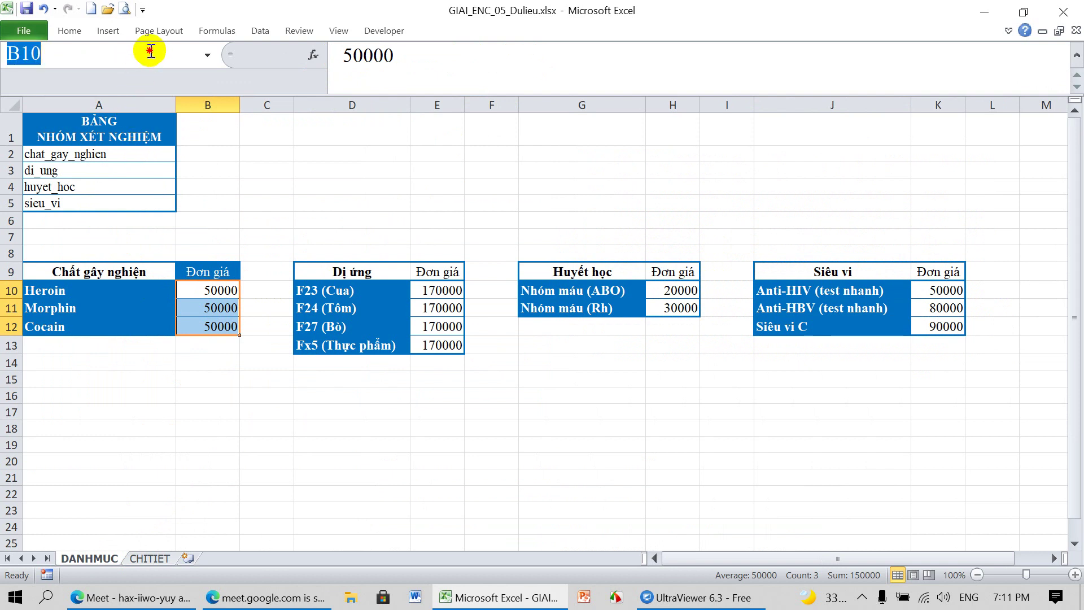
{"action": "type", "text": "GIA"}
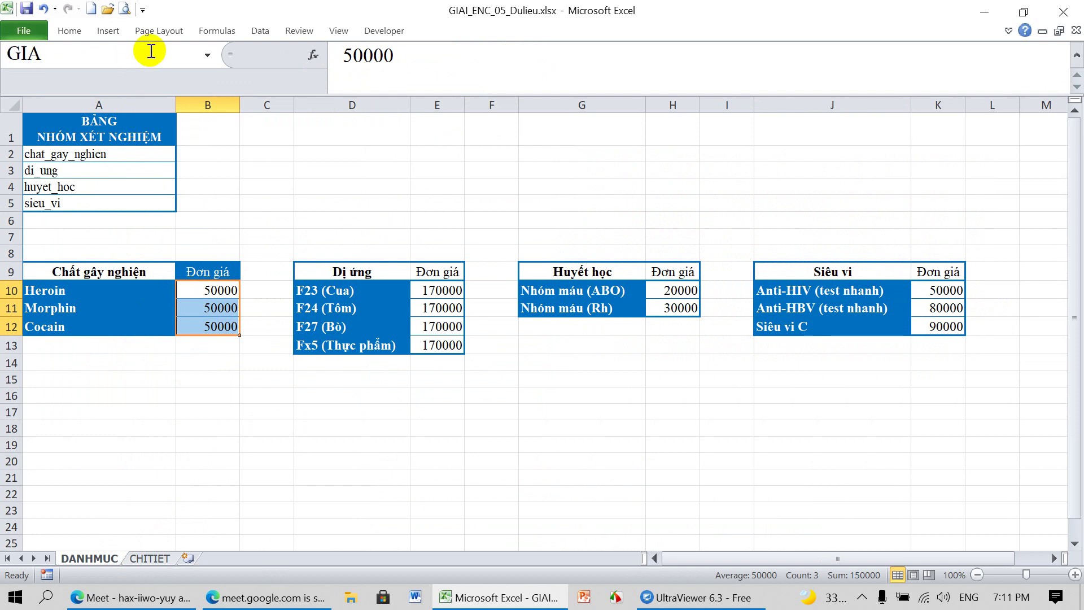
{"action": "key", "text": "ctrl+v"}
{"action": "key", "text": "Return"}
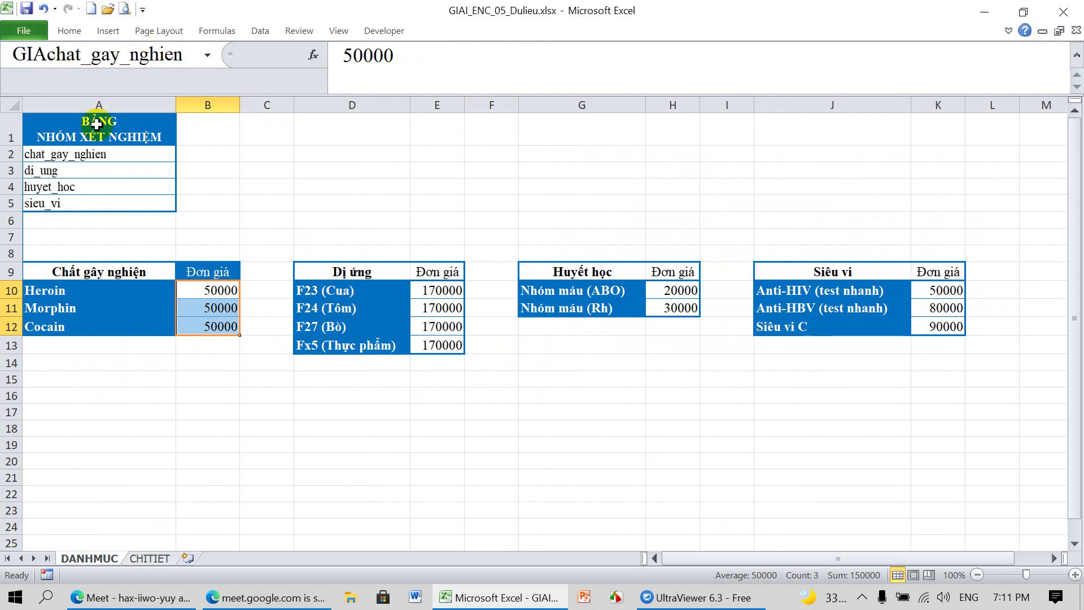
Name the Dị ứng prices E10:E13 GIAdi_ung
{"action": "left_click", "coordinate": [98, 171]}
{"action": "left_click_drag", "start_coordinate": [345, 57], "coordinate": [412, 60]}
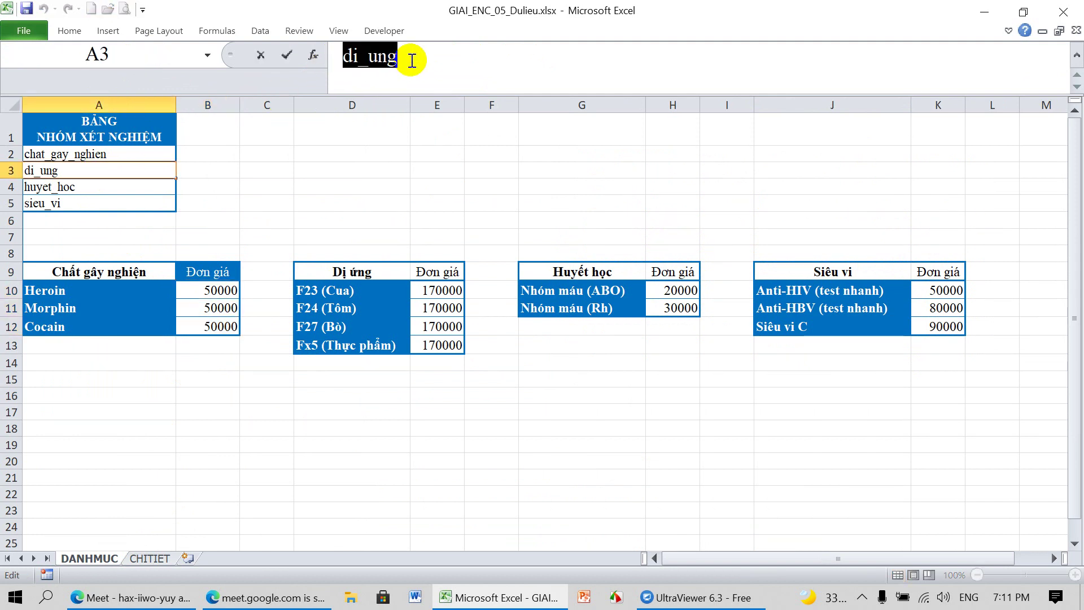
{"action": "left_click", "coordinate": [487, 425]}
{"action": "left_click_drag", "start_coordinate": [434, 290], "coordinate": [438, 344]}
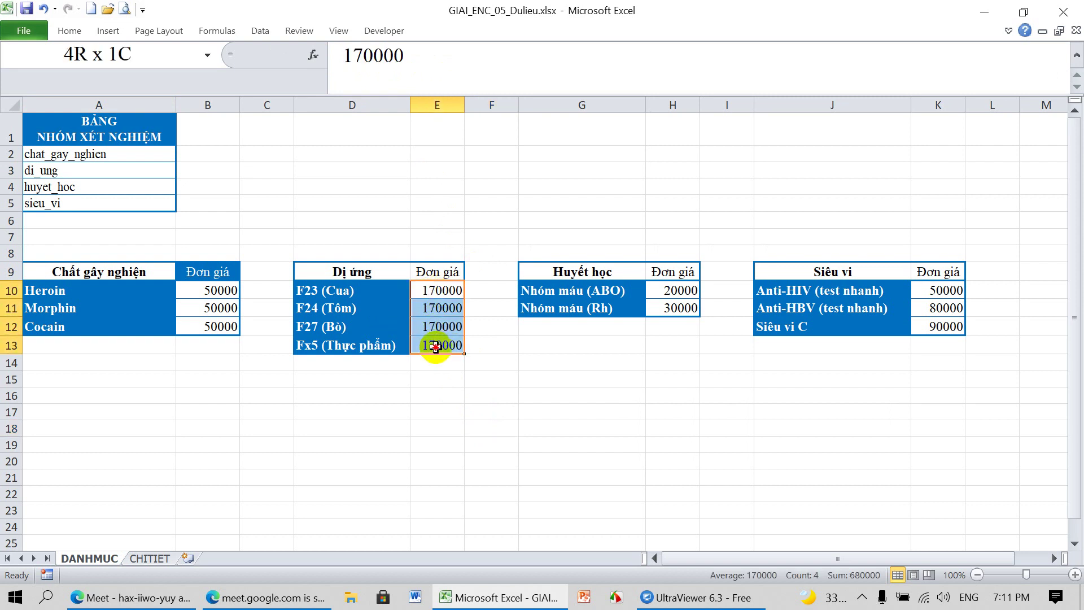
{"action": "left_click", "coordinate": [131, 51]}
{"action": "type", "text": "GIAdi_ung"}
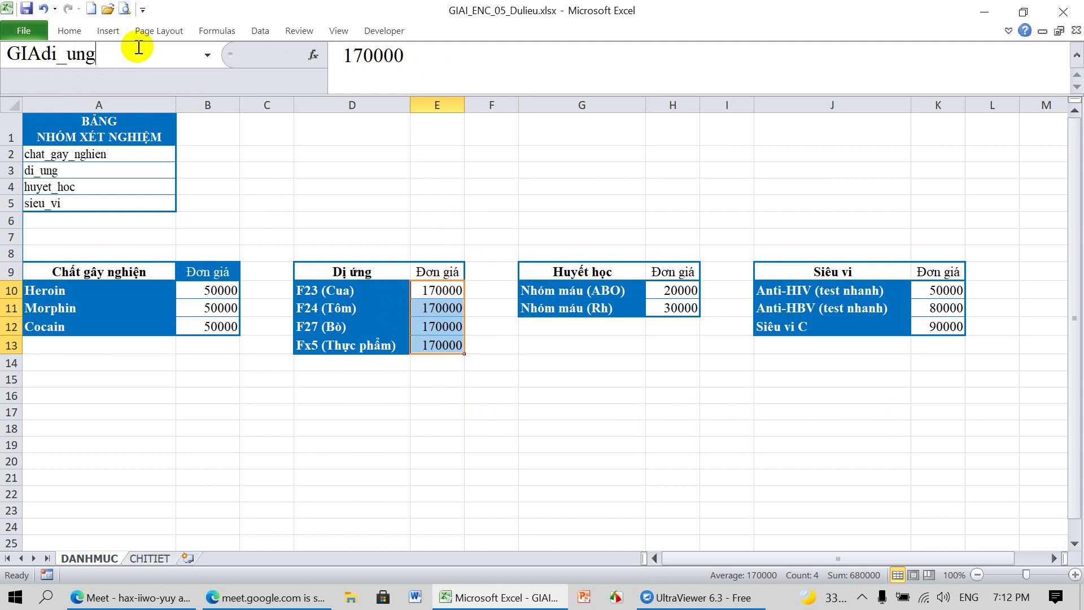
{"action": "key", "text": "Return"}
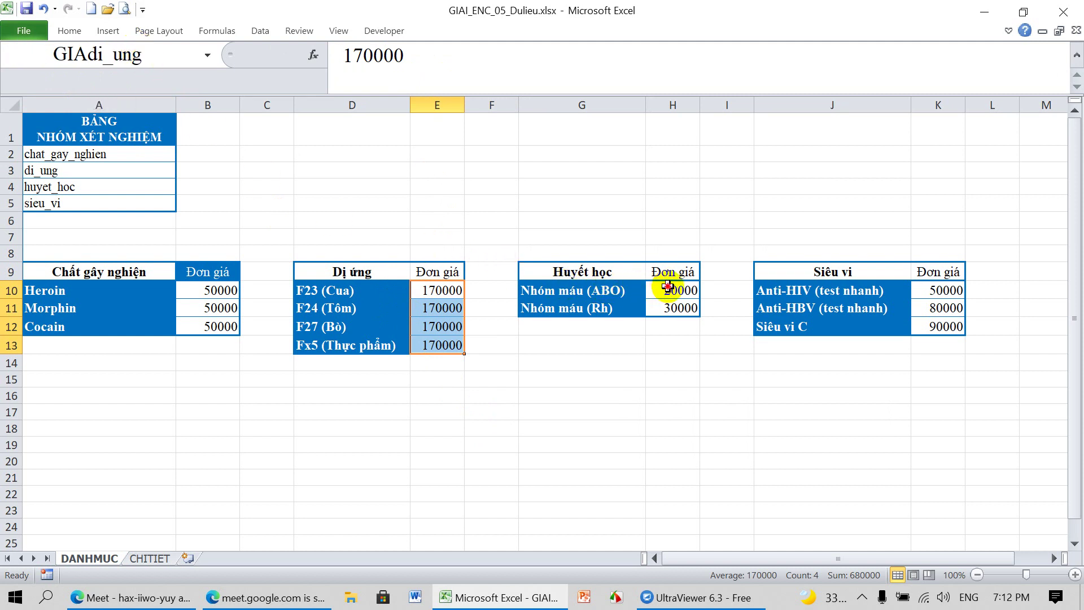
Name H10:H11 GIAhuyet_hoc and K10:K12 GIAsieu_vi, then return to the CHITIET sheet
{"action": "left_click_drag", "start_coordinate": [667, 287], "coordinate": [672, 305]}
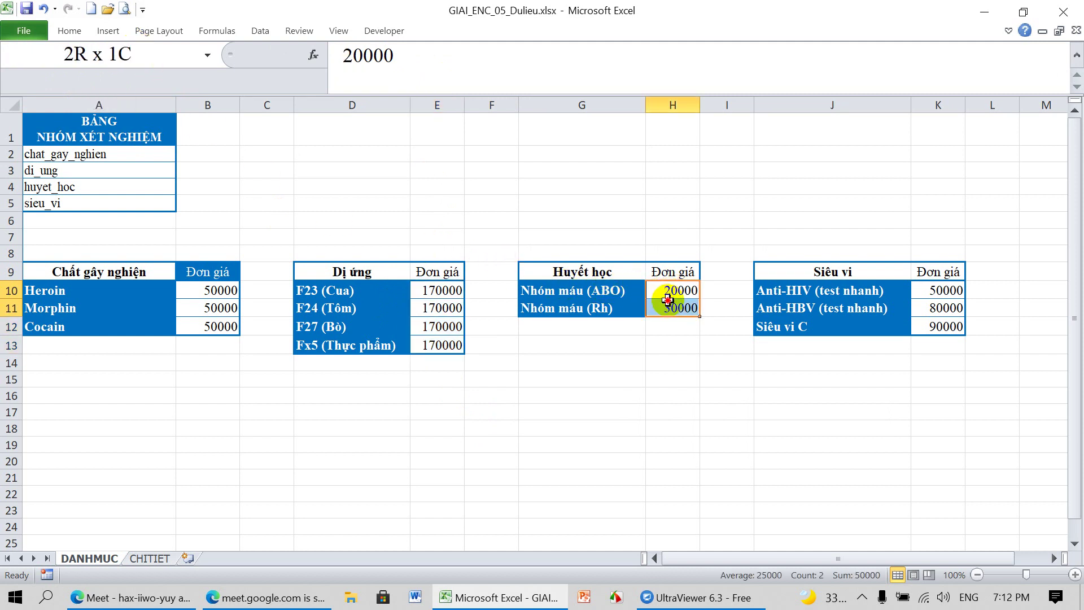
{"action": "left_click", "coordinate": [172, 62]}
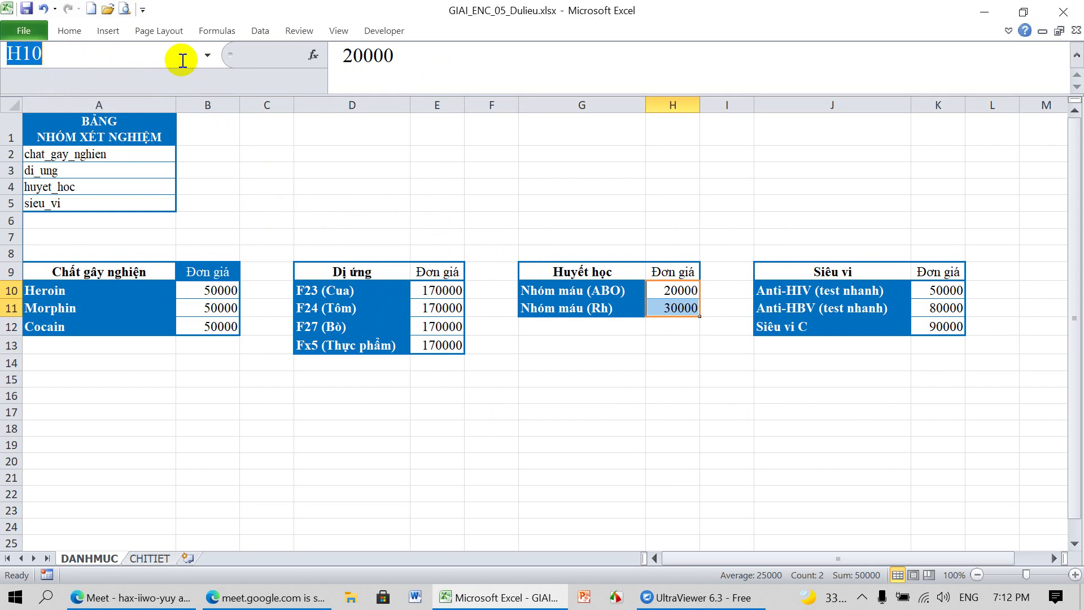
{"action": "type", "text": "GIAhuyet_hoc"}
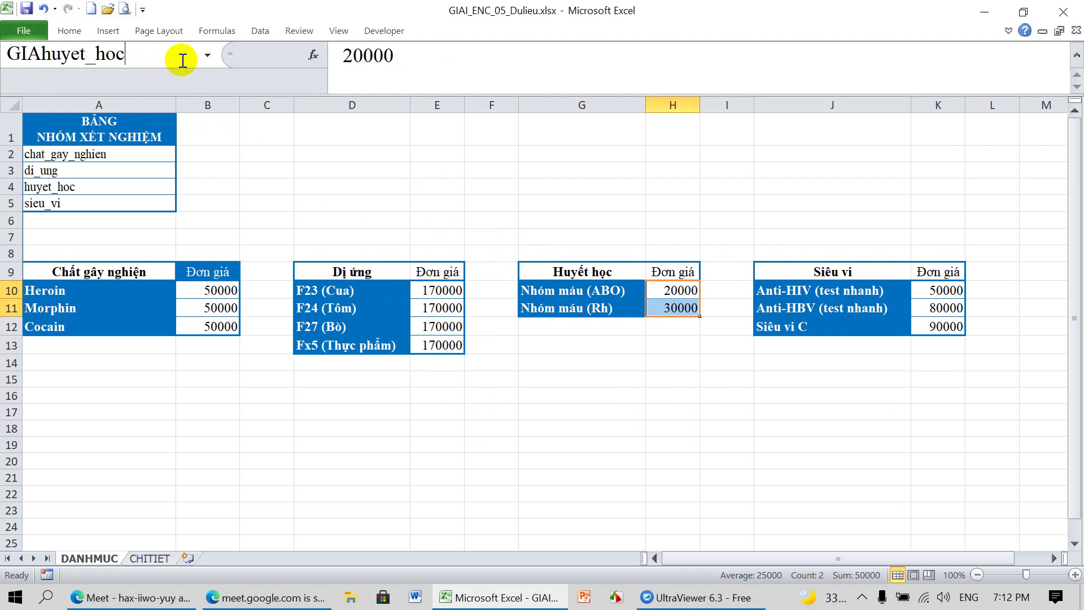
{"action": "key", "text": "Return"}
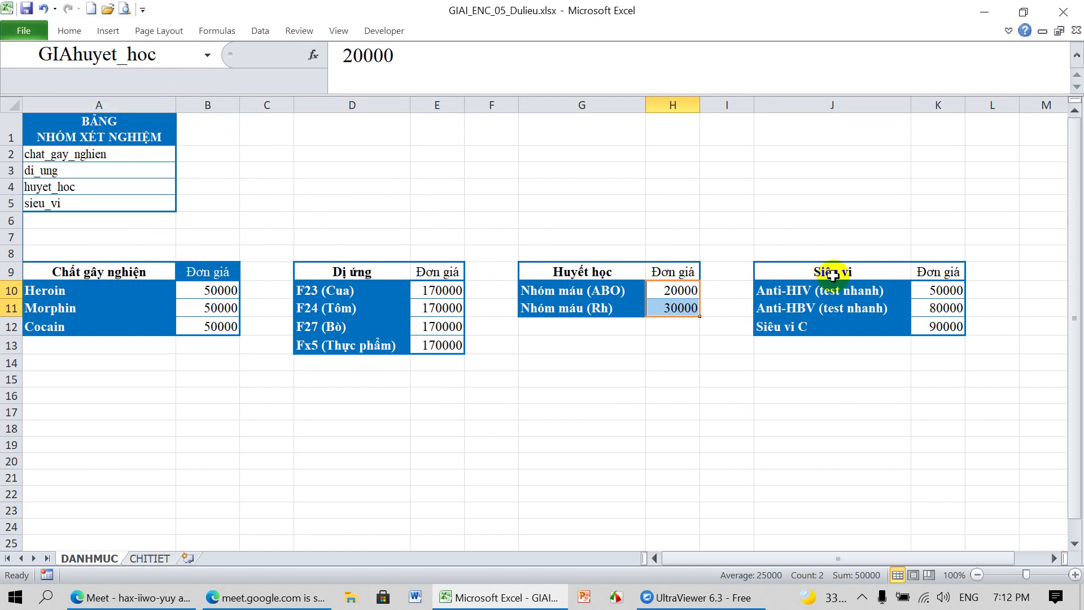
{"action": "left_click_drag", "start_coordinate": [927, 292], "coordinate": [933, 324]}
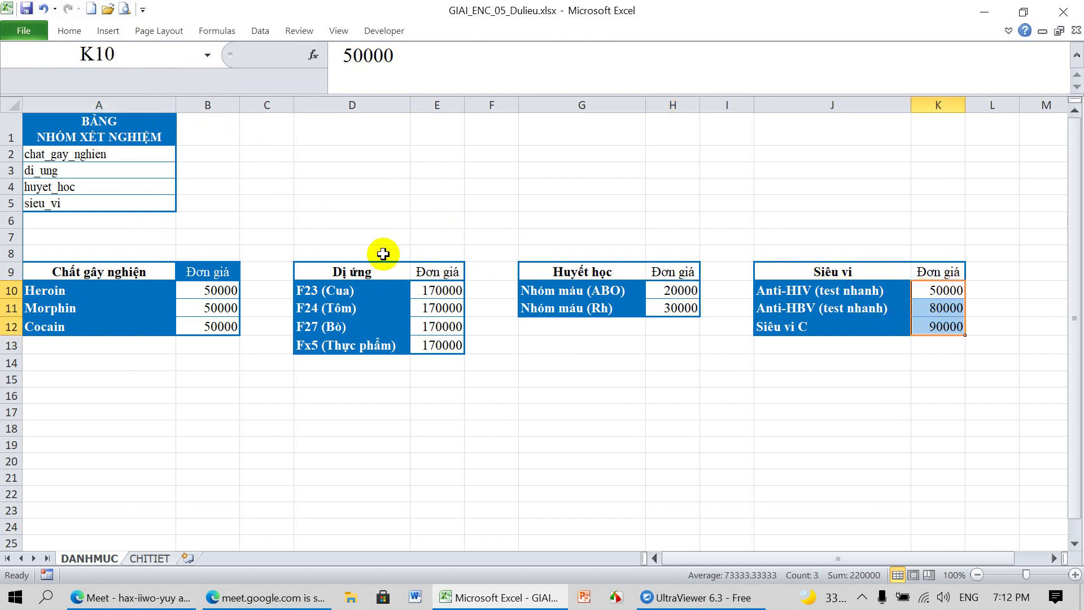
{"action": "left_click", "coordinate": [140, 58]}
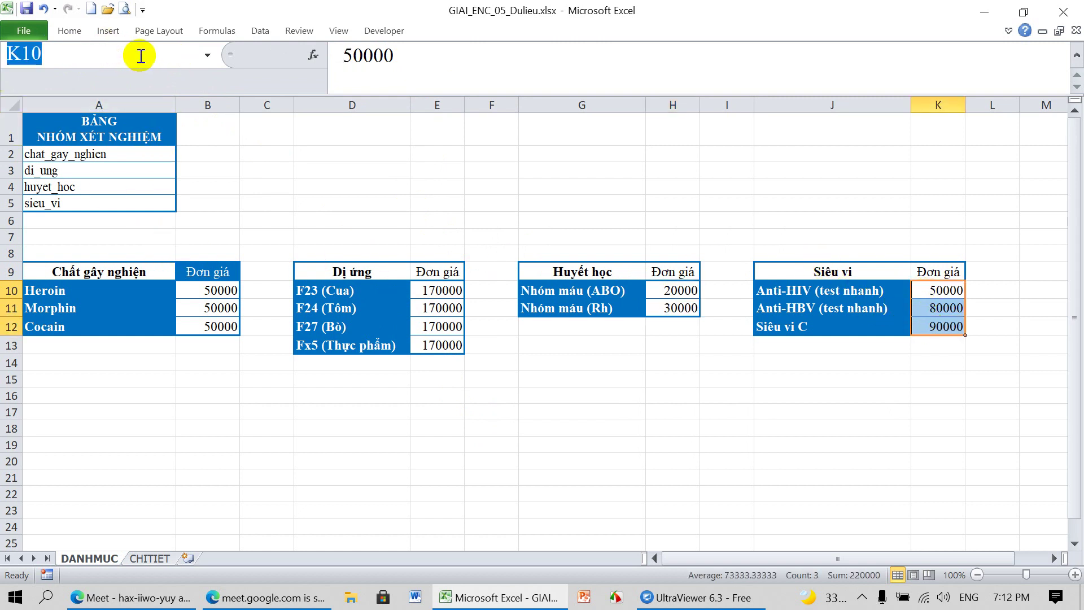
{"action": "type", "text": "GIAsieu_vi"}
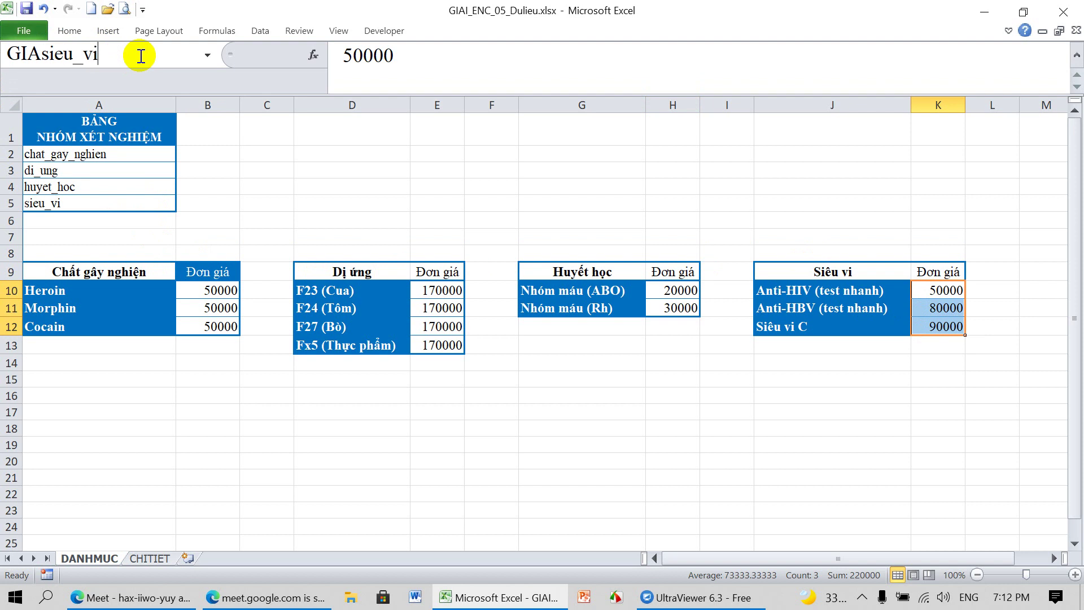
{"action": "key", "text": "Return"}
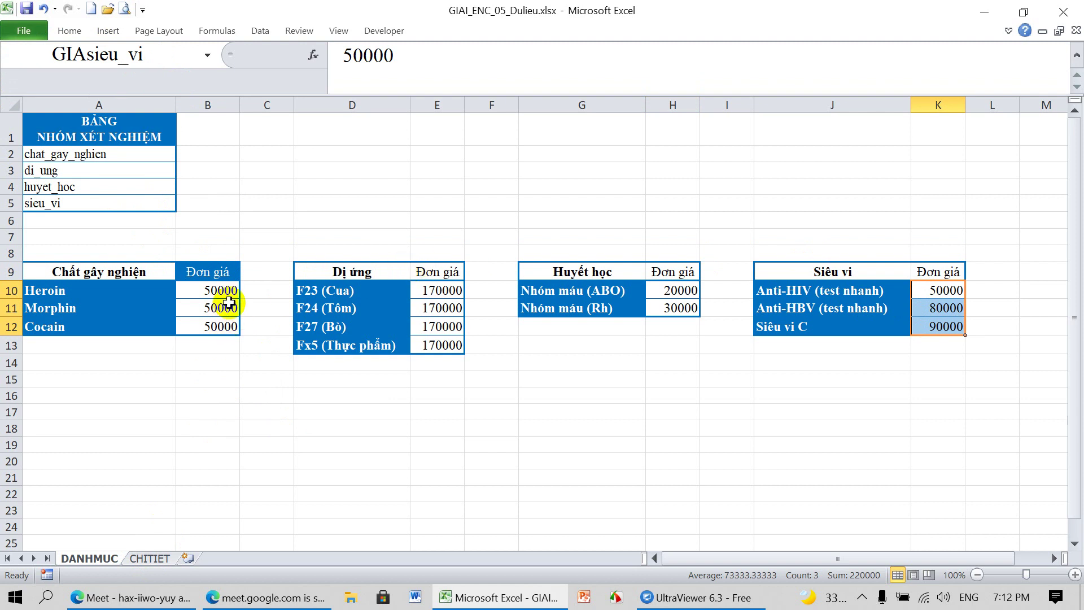
{"action": "left_click_drag", "start_coordinate": [218, 289], "coordinate": [219, 320]}
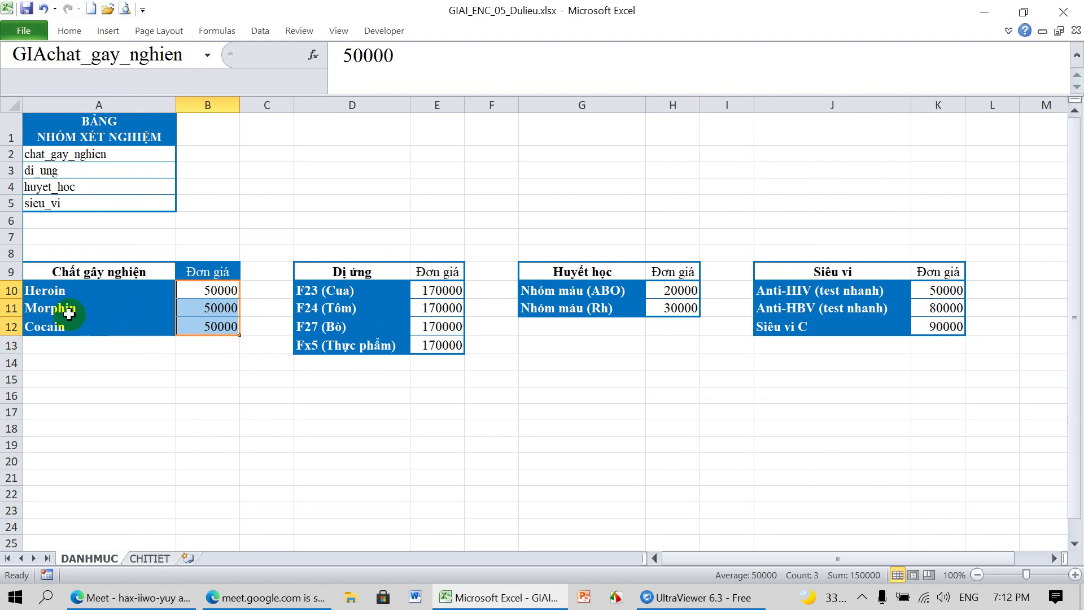
{"action": "left_click", "coordinate": [151, 558]}
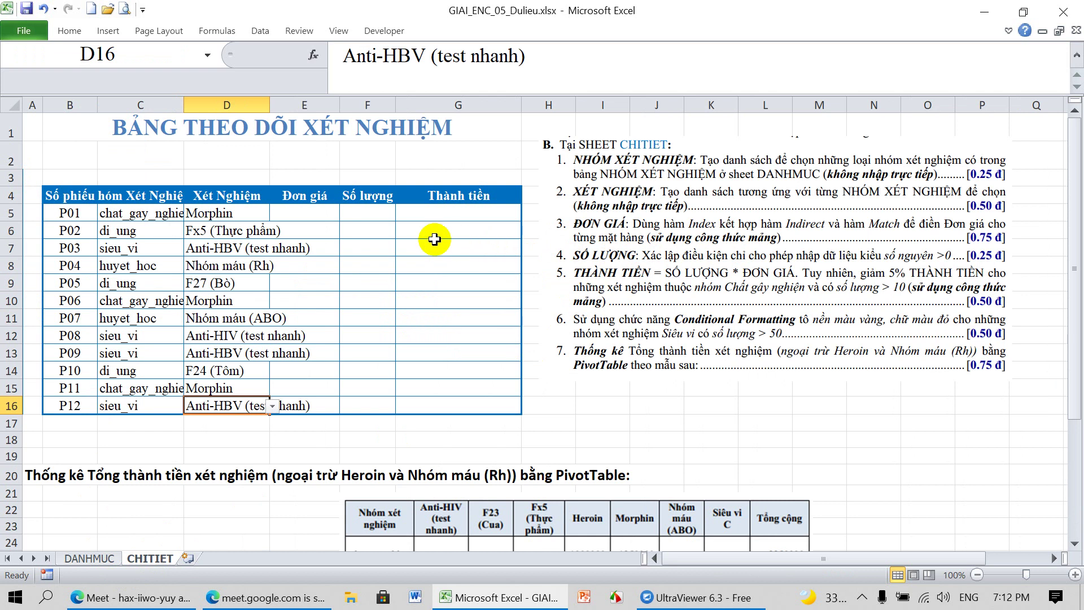
Select E5:E16 and start the formula =index(INDIRECT("GIA" in the formula bar
{"action": "left_click", "coordinate": [310, 213]}
{"action": "left_click_drag", "start_coordinate": [310, 213], "coordinate": [304, 405]}
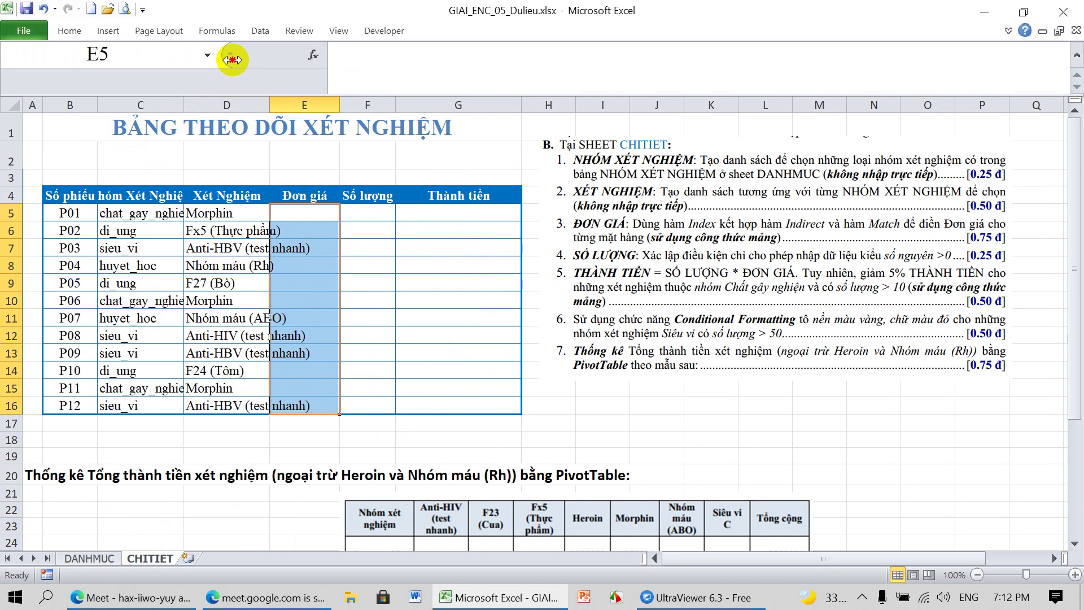
{"action": "left_click_drag", "start_coordinate": [230, 54], "coordinate": [163, 54]}
{"action": "left_click", "coordinate": [310, 65]}
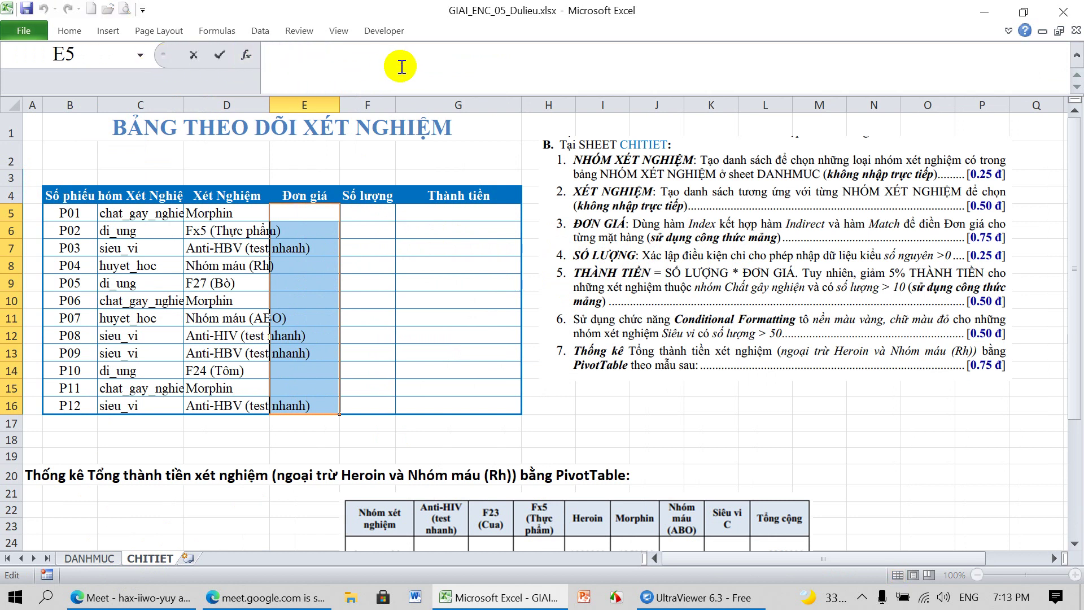
{"action": "type", "text": "=in"}
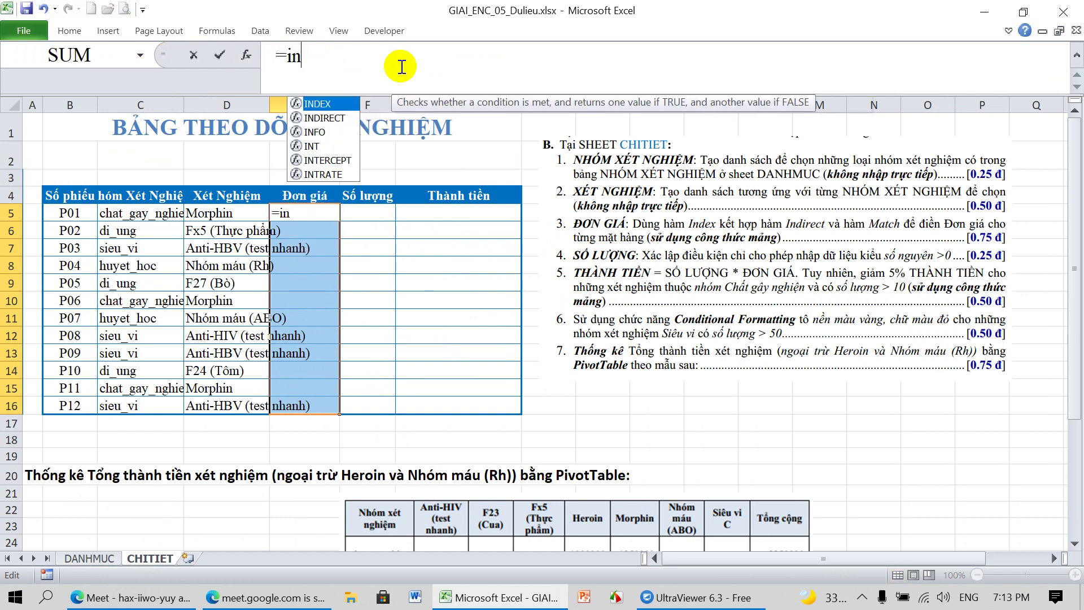
{"action": "type", "text": "dex("}
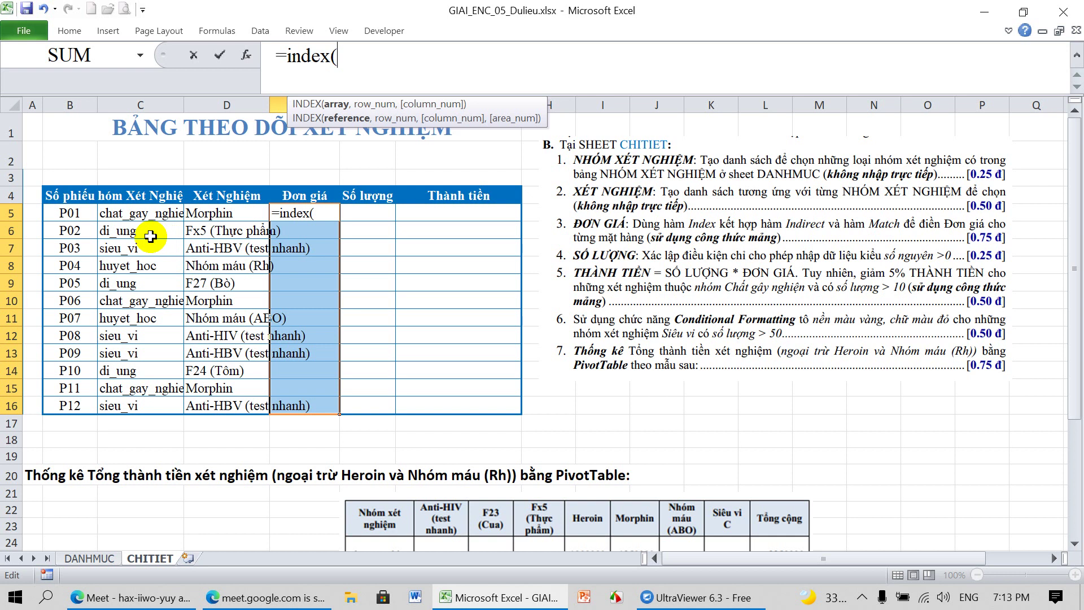
{"action": "type", "text": "INDIREC("}
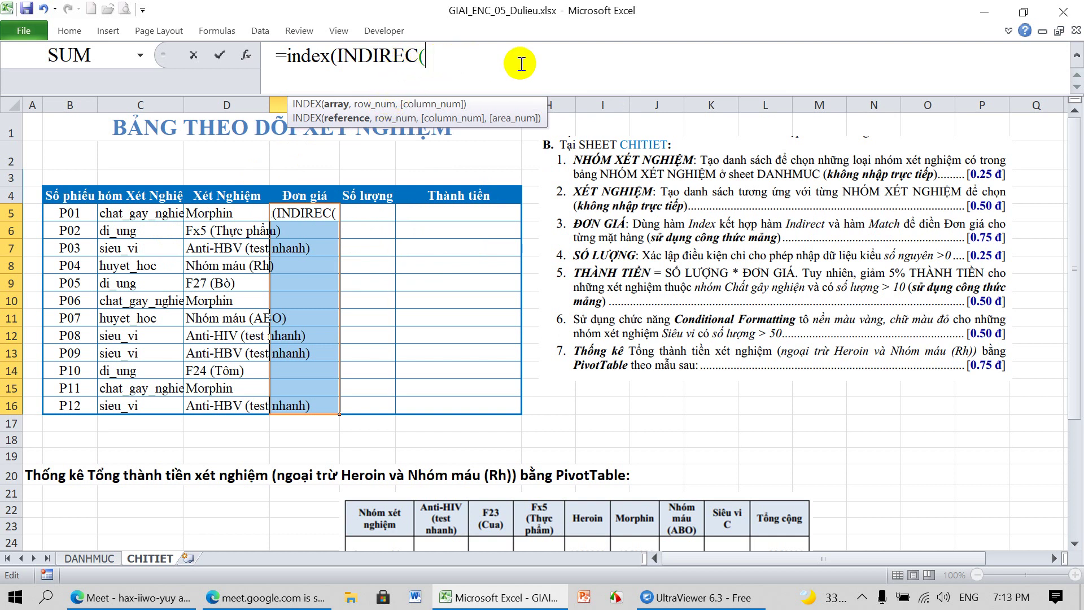
{"action": "key", "text": "BackSpace"}
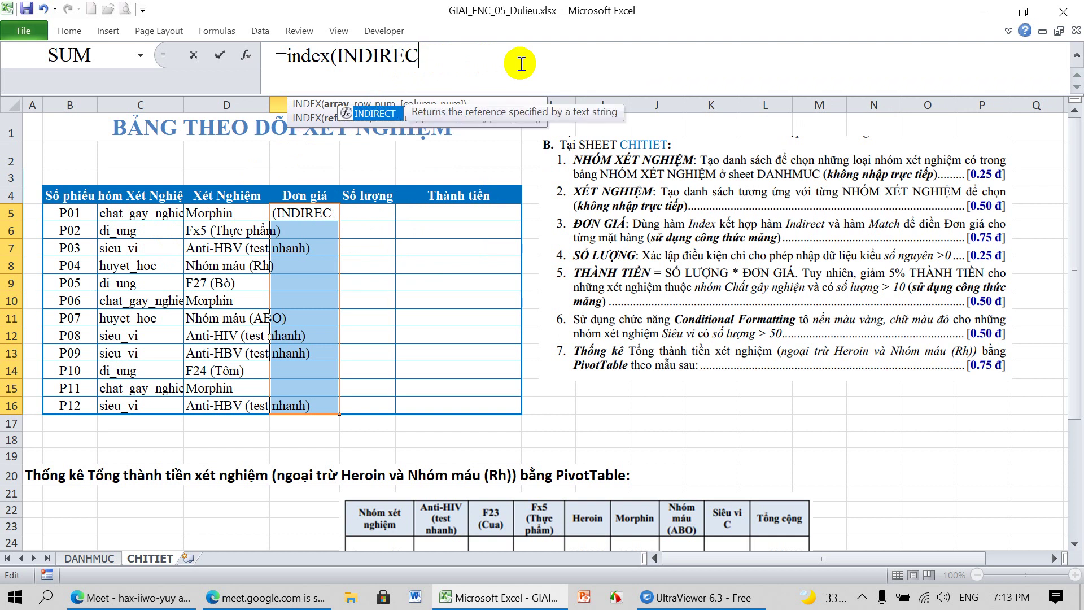
{"action": "type", "text": "T"}
{"action": "type", "text": "("}
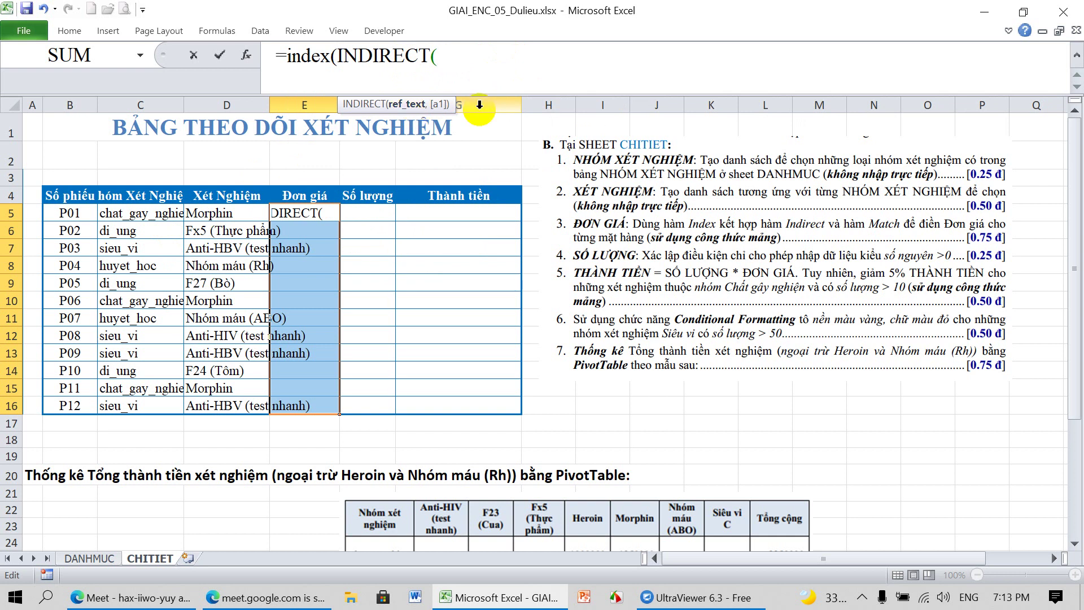
{"action": "type", "text": "\"\"GIA"}
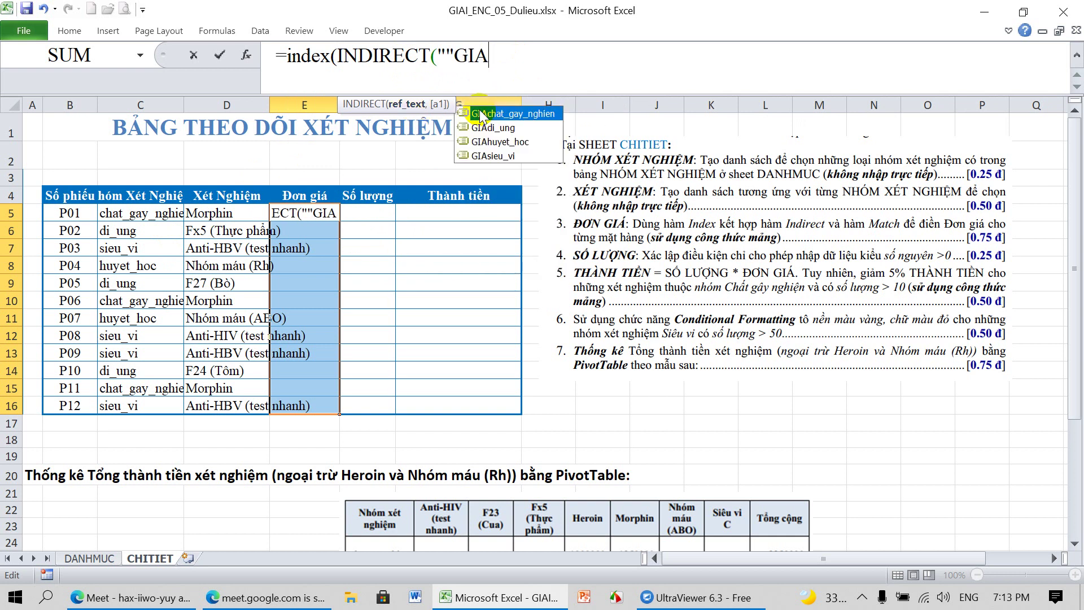
{"action": "type", "text": "\"\""}
Fix the doubled quote marks and append &C5:C16 to the INDIRECT argument
{"action": "key", "text": "BackSpace"}
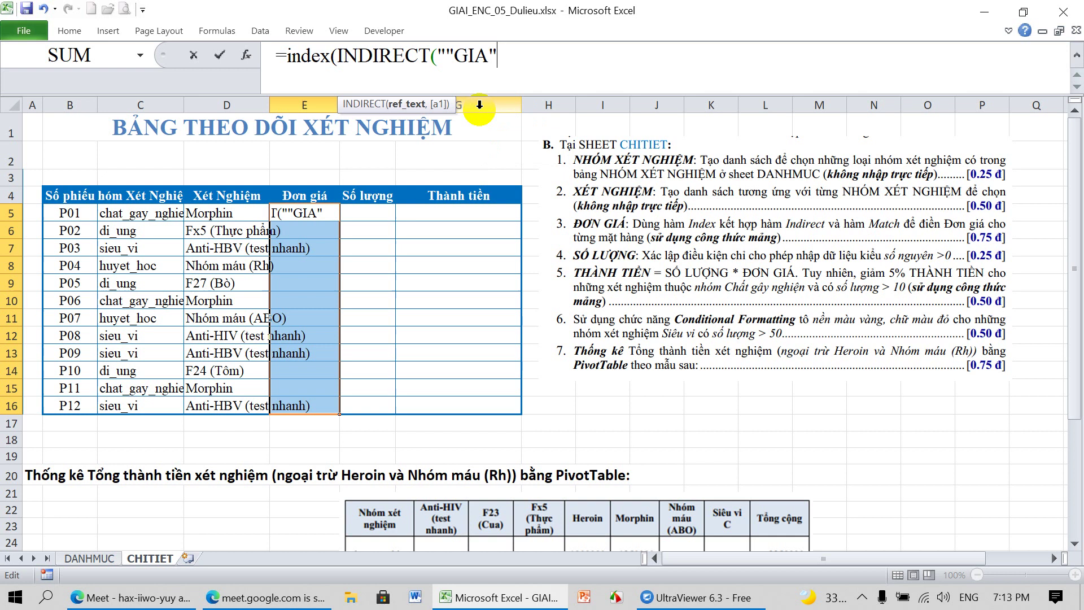
{"action": "left_click", "coordinate": [447, 55]}
{"action": "key", "text": "BackSpace"}
{"action": "left_click", "coordinate": [534, 54]}
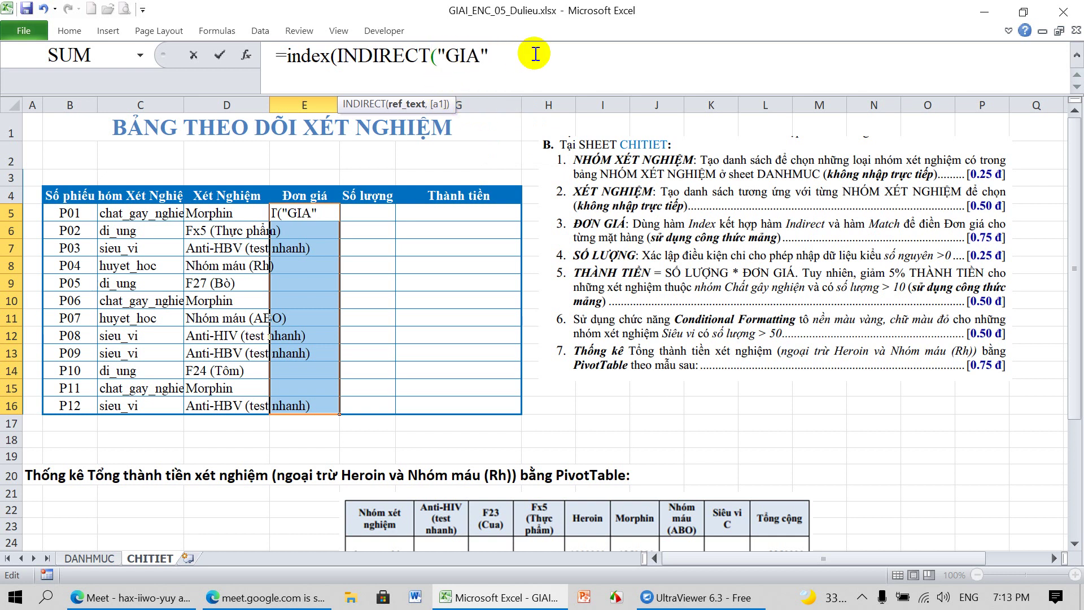
{"action": "type", "text": "&"}
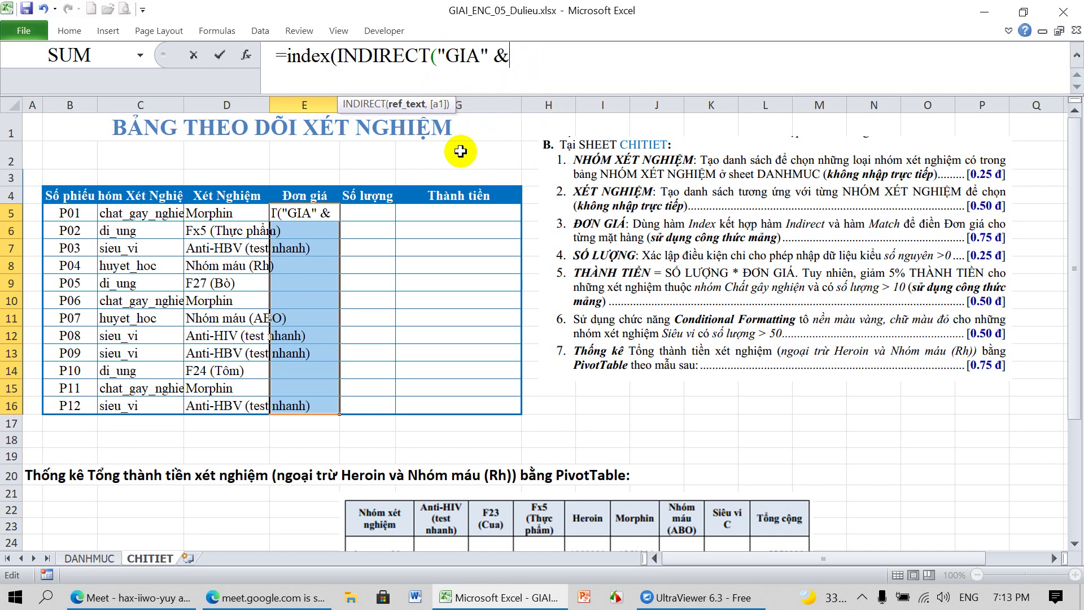
{"action": "left_click", "coordinate": [148, 213]}
{"action": "left_click_drag", "start_coordinate": [148, 213], "coordinate": [148, 398]}
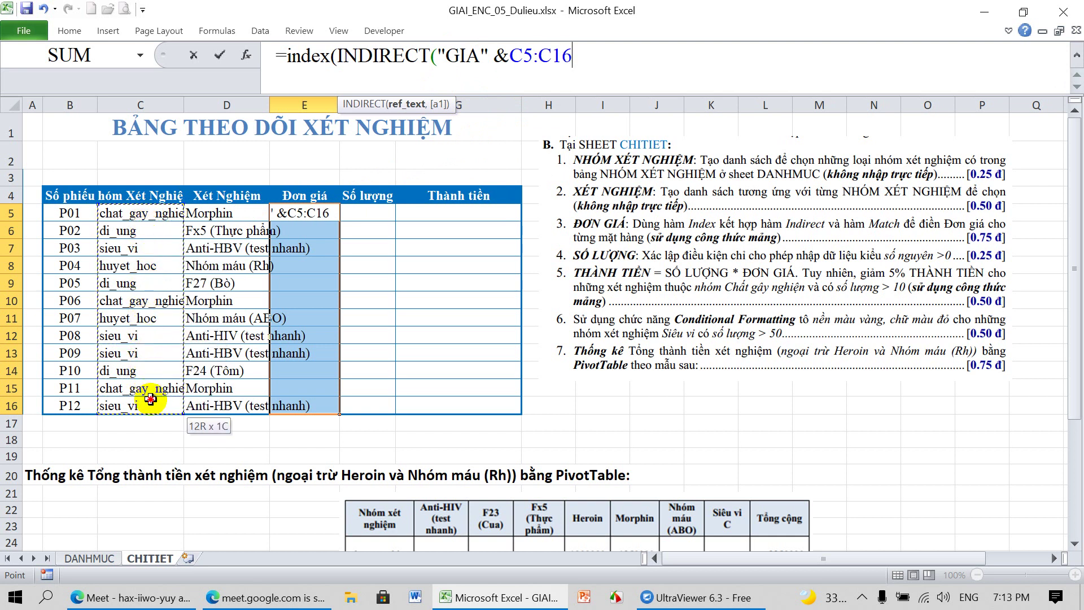
Complete the formula with MATCH(D5:D16,INDIRECT("TEN"&C5:C16),0) as INDEX's second argument
{"action": "type", "text": ")"}
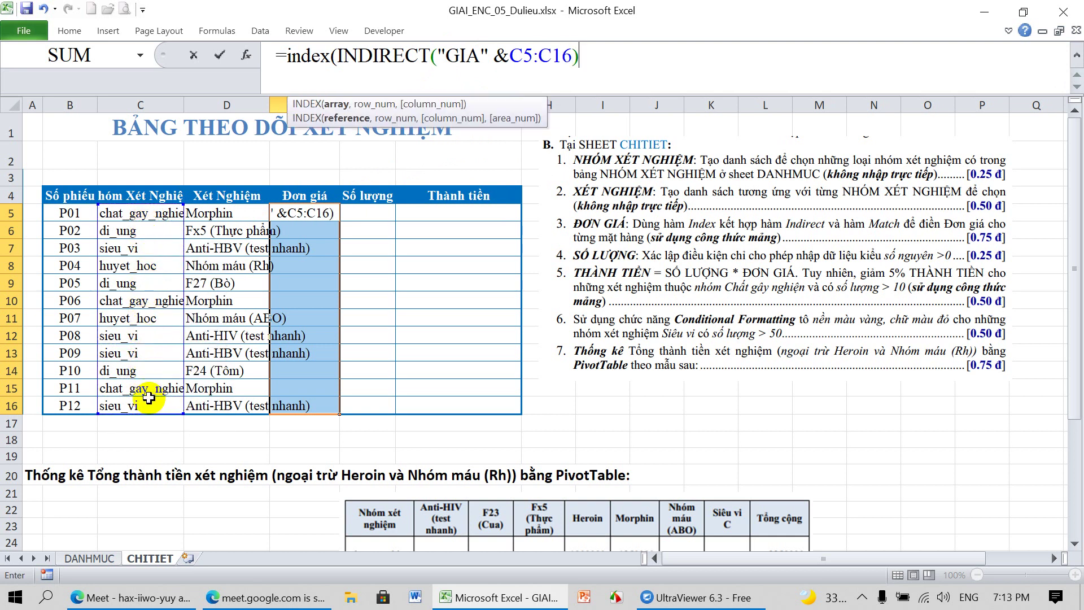
{"action": "type", "text": ","}
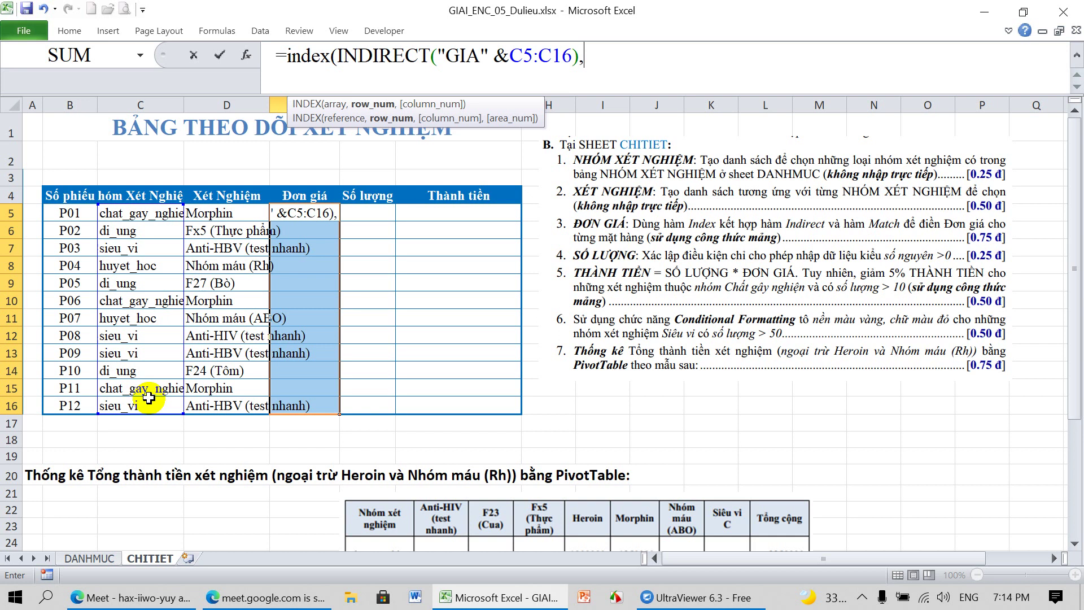
{"action": "type", "text": "MATCH("}
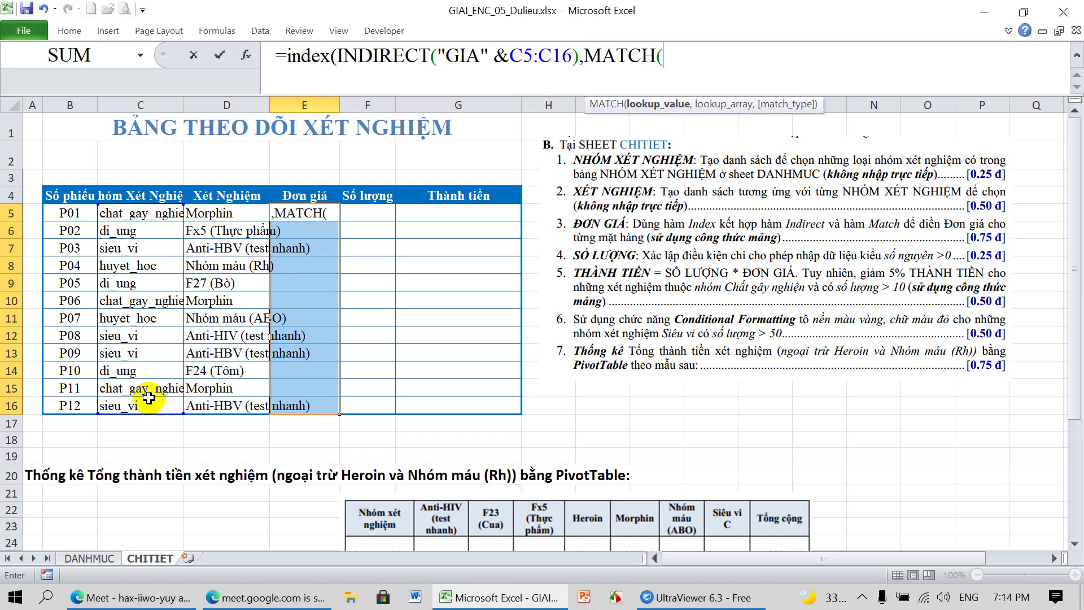
{"action": "left_click_drag", "start_coordinate": [225, 214], "coordinate": [224, 405]}
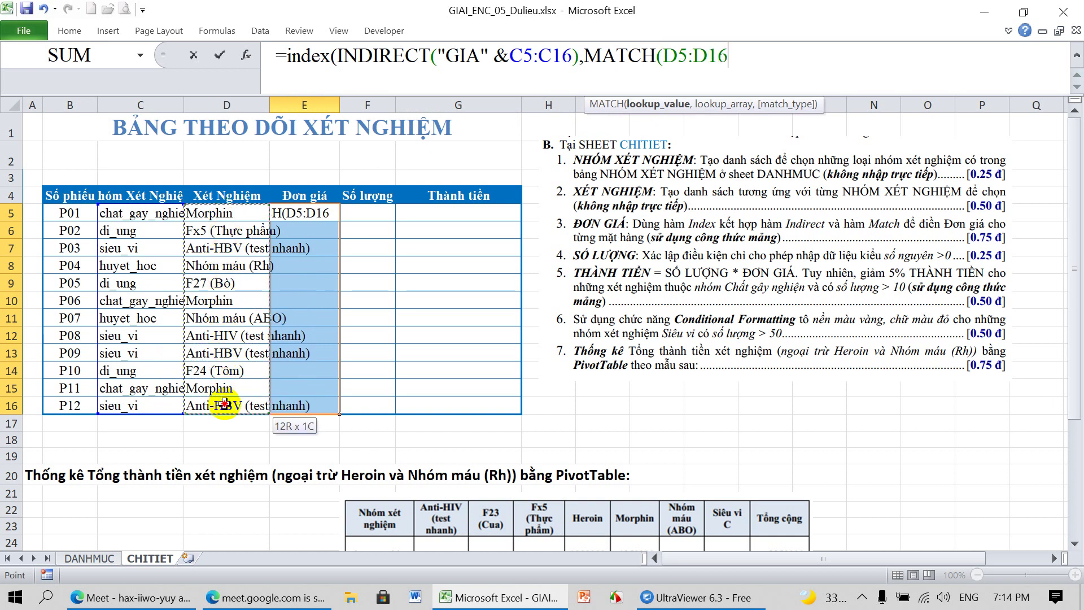
{"action": "type", "text": ","}
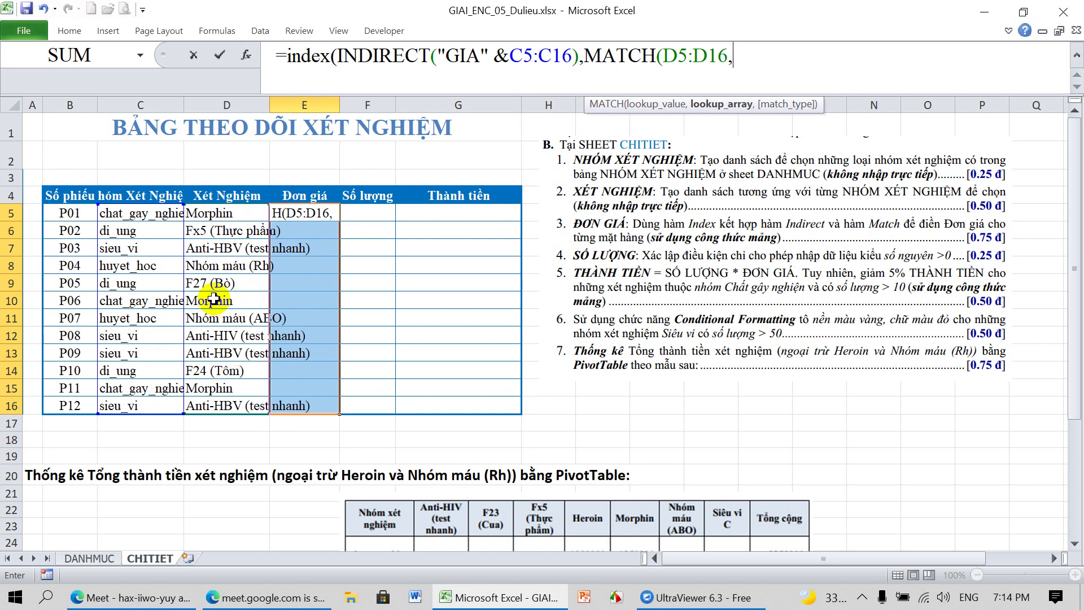
{"action": "type", "text": "IN"}
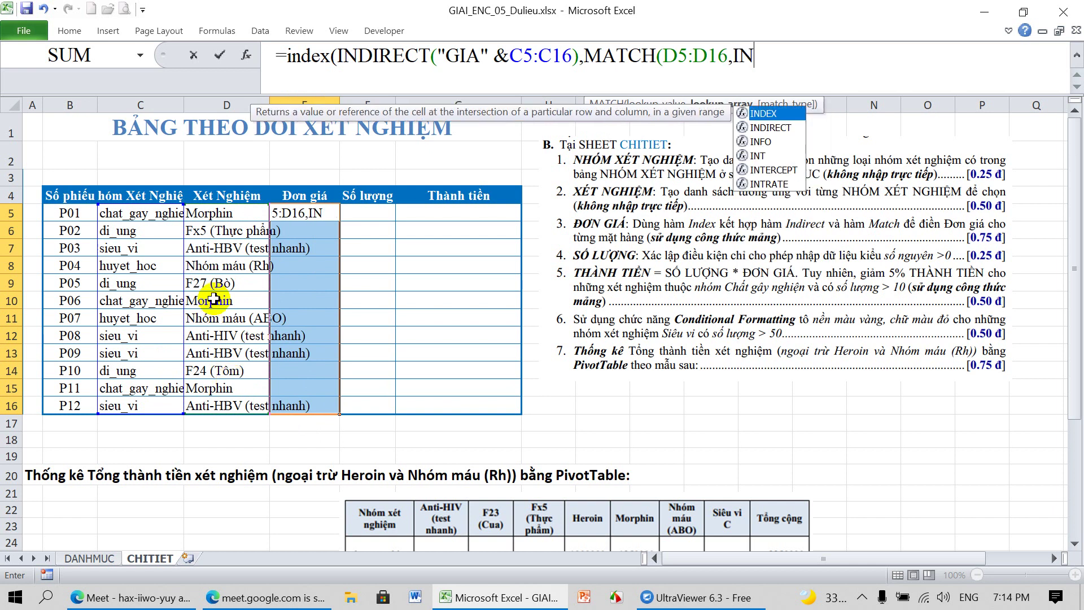
{"action": "type", "text": "DIRECT"}
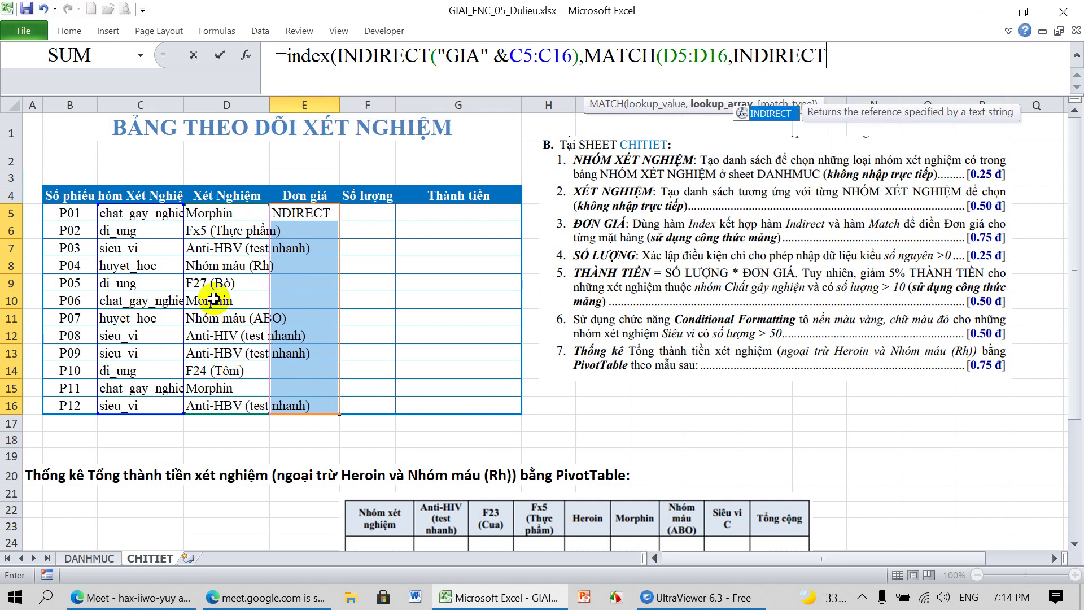
{"action": "type", "text": "(\"\""}
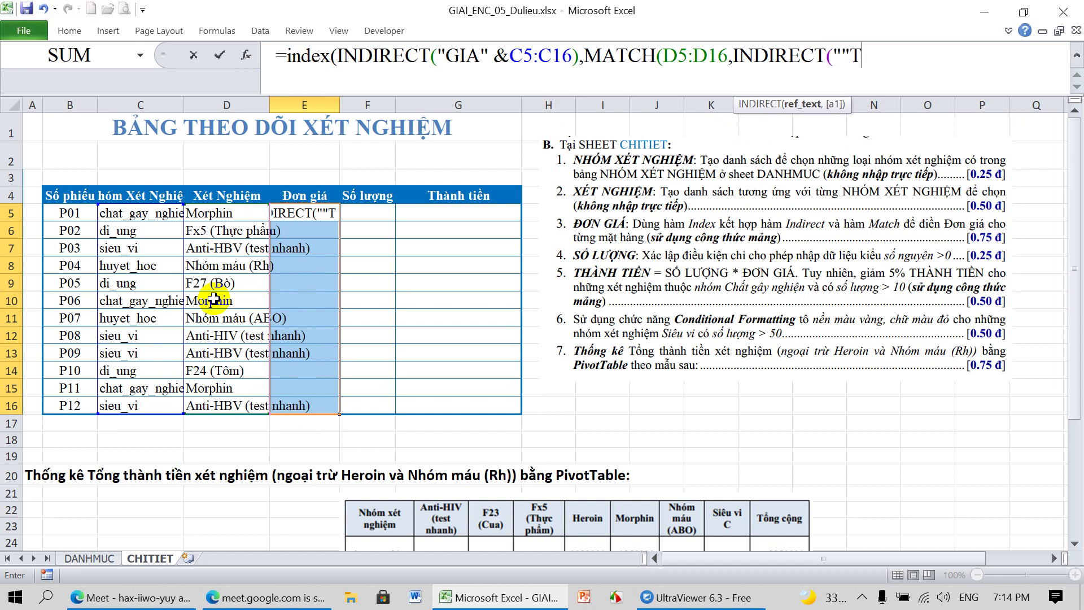
{"action": "type", "text": "TE"}
{"action": "key", "text": "BackSpace"}
{"action": "key", "text": "BackSpace"}
{"action": "key", "text": "BackSpace"}
{"action": "type", "text": "TEN\"&"}
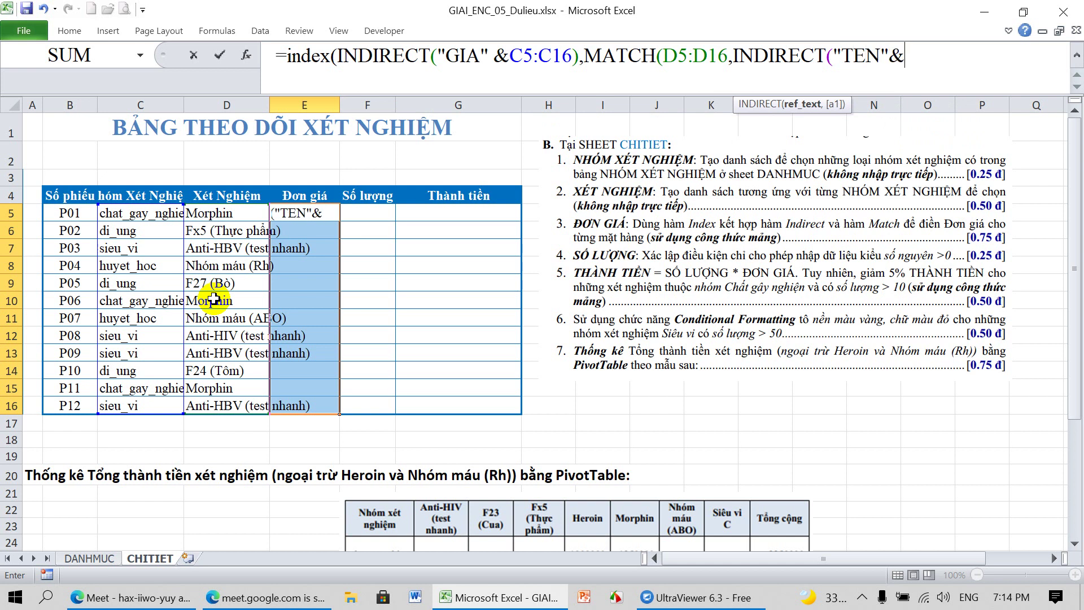
{"action": "left_click_drag", "start_coordinate": [136, 210], "coordinate": [131, 402]}
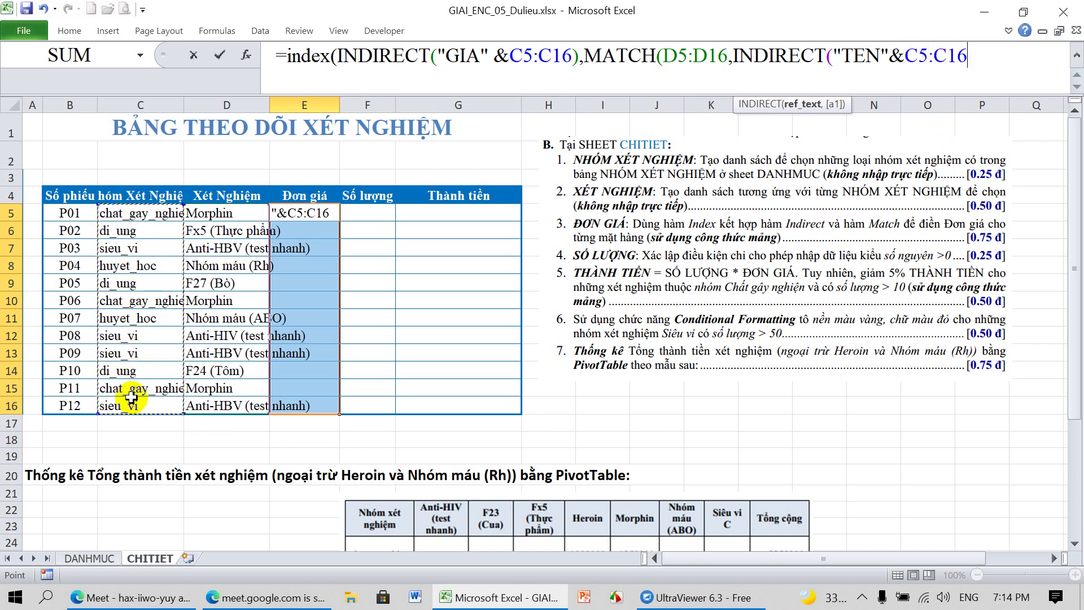
{"action": "type", "text": ")"}
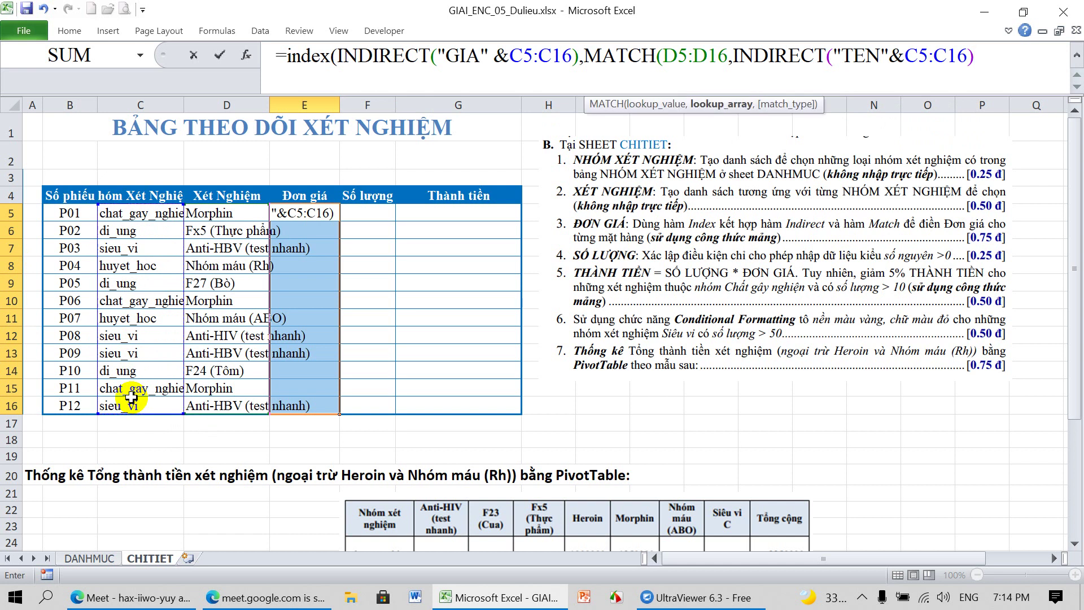
{"action": "type", "text": ","}
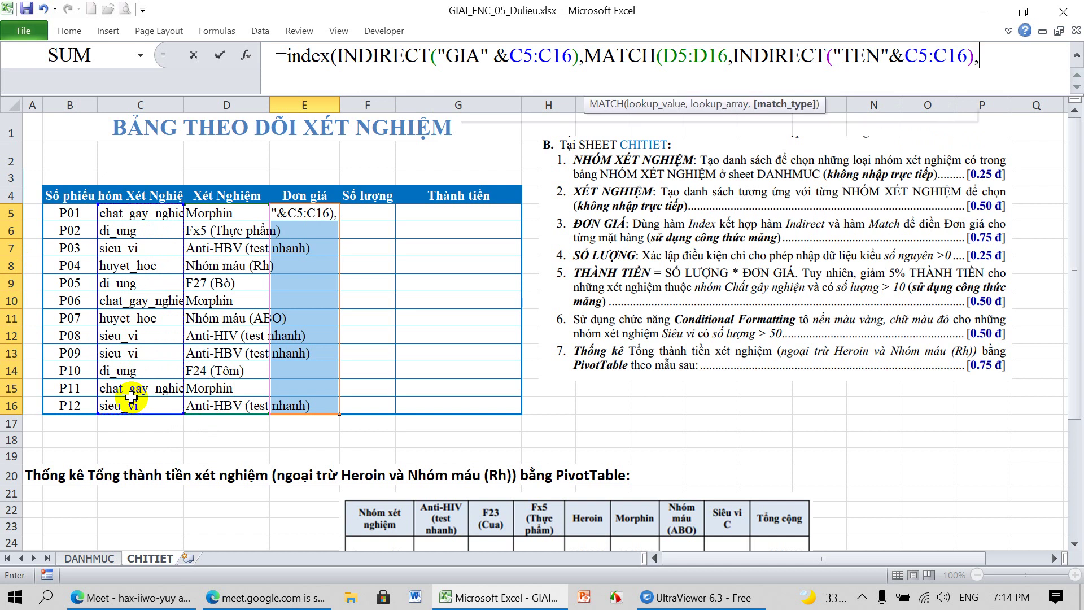
{"action": "type", "text": "0"}
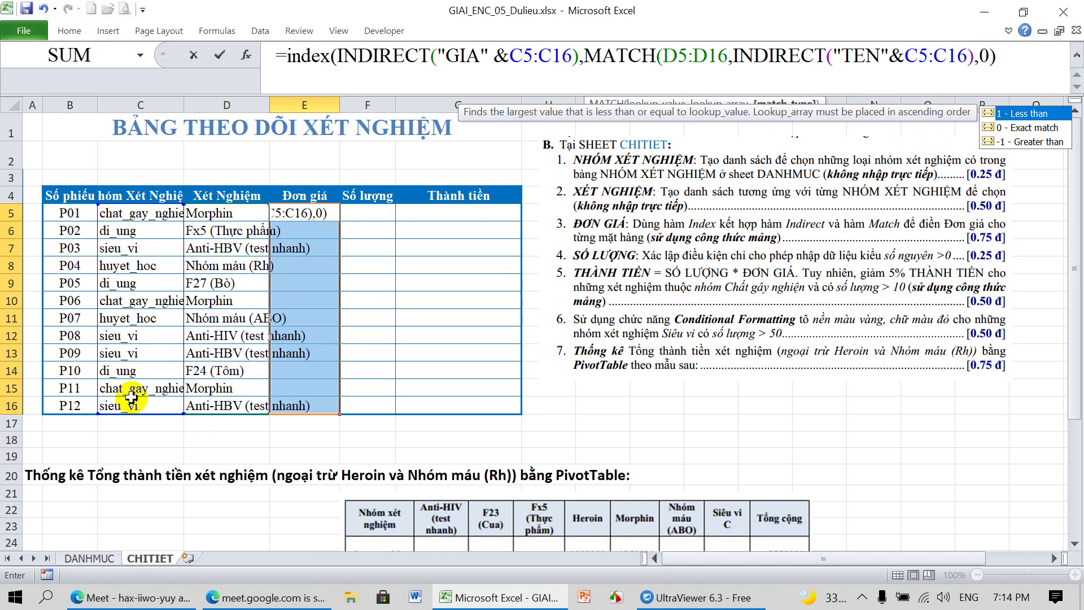
{"action": "type", "text": "))"}
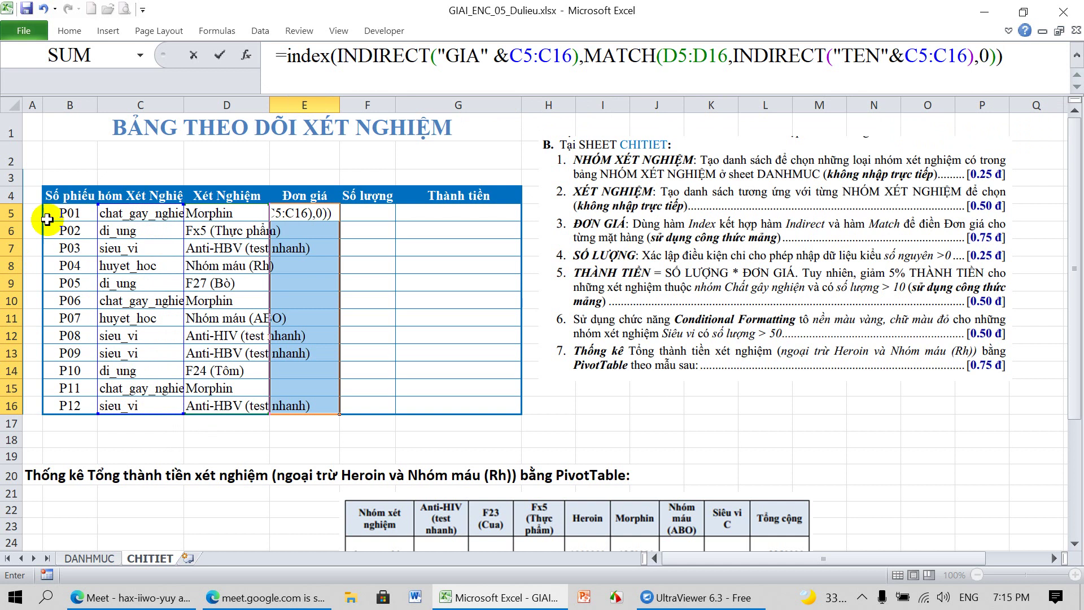
Check the INDEX arguments, then commit the price lookup as an array formula
{"action": "left_click", "coordinate": [387, 57]}
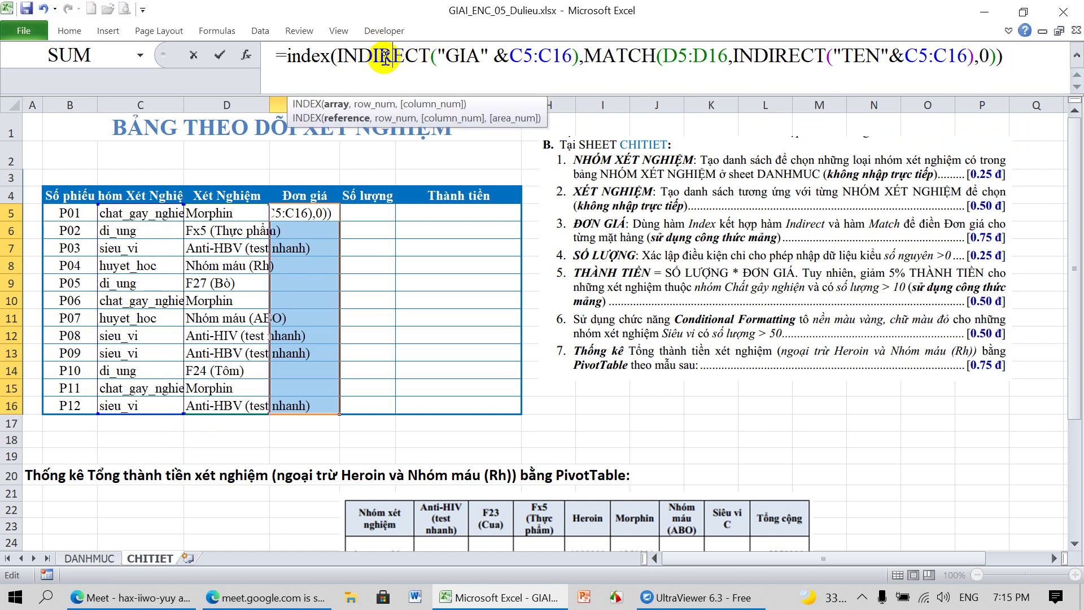
{"action": "left_click", "coordinate": [334, 104]}
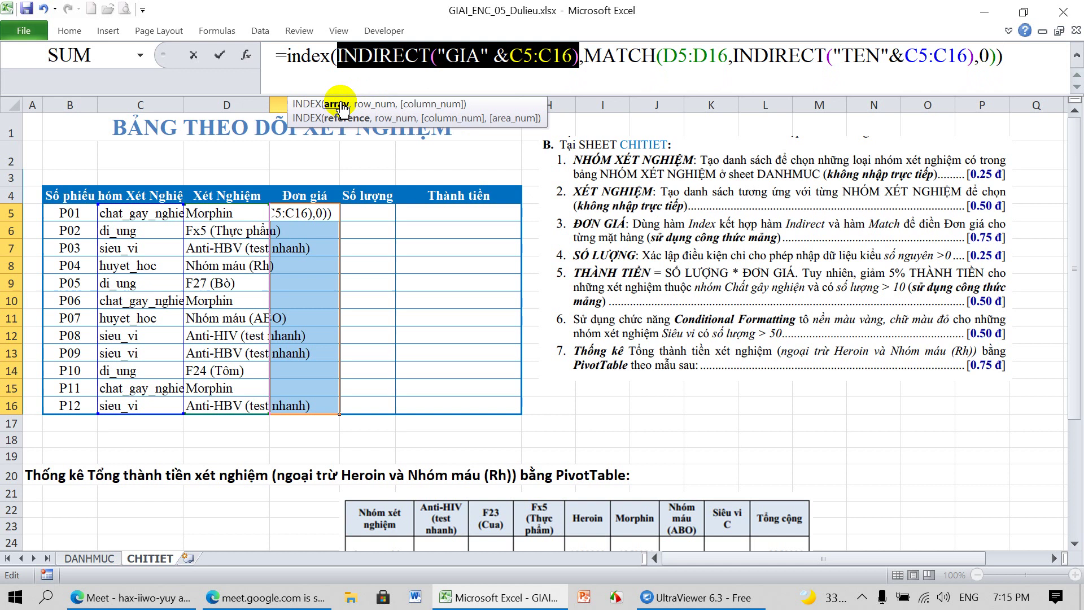
{"action": "left_click", "coordinate": [374, 105]}
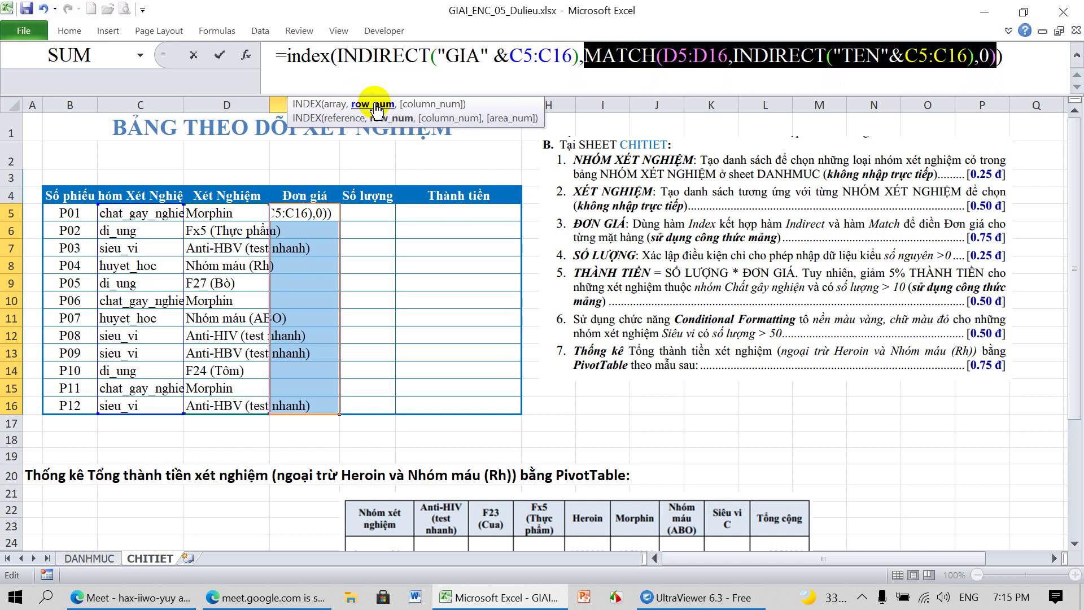
{"action": "left_click", "coordinate": [1011, 57]}
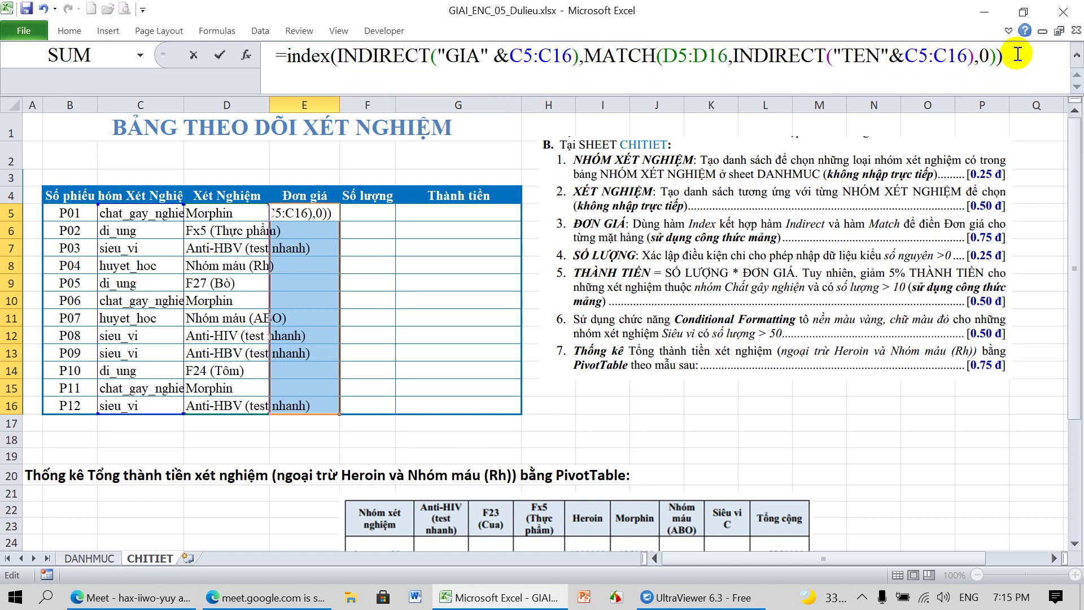
{"action": "key", "text": "ctrl+shift+Return"}
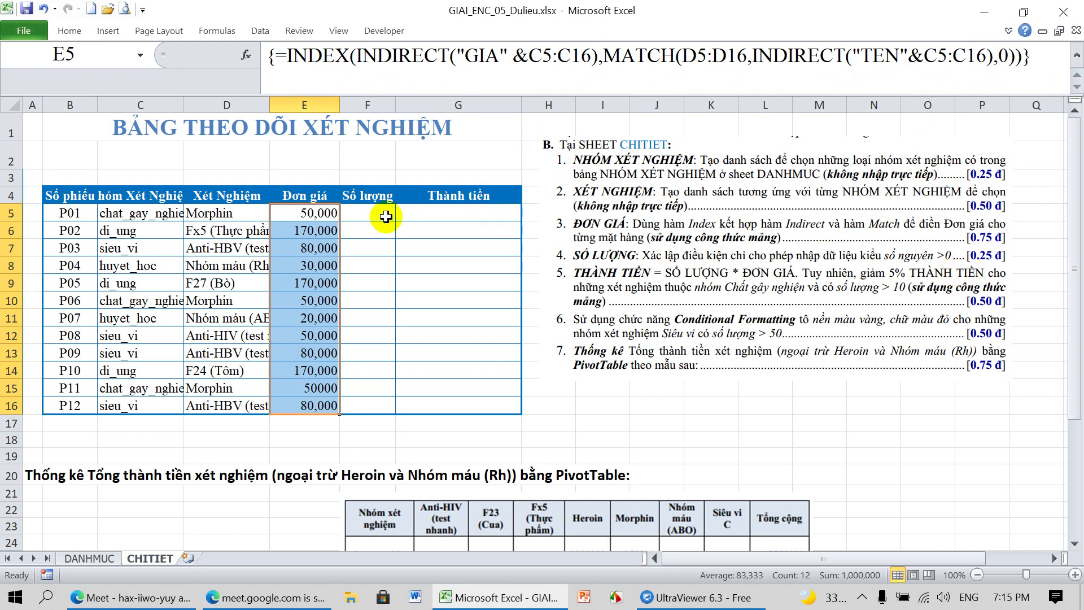
Add data validation to F5:F16 allowing only whole numbers greater than 0
{"action": "left_click_drag", "start_coordinate": [368, 214], "coordinate": [369, 410]}
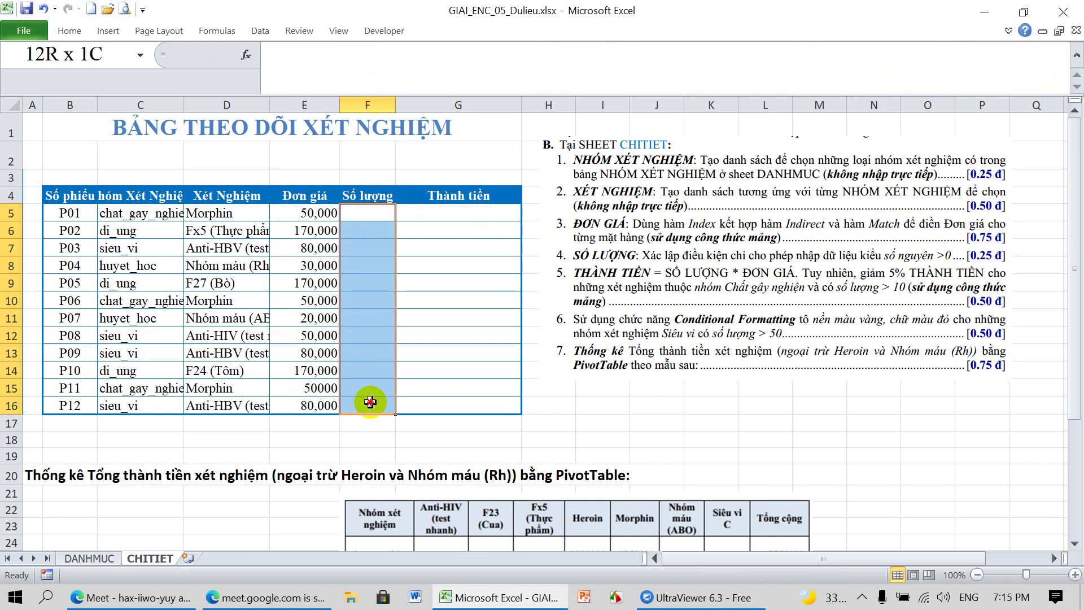
{"action": "left_click", "coordinate": [260, 31]}
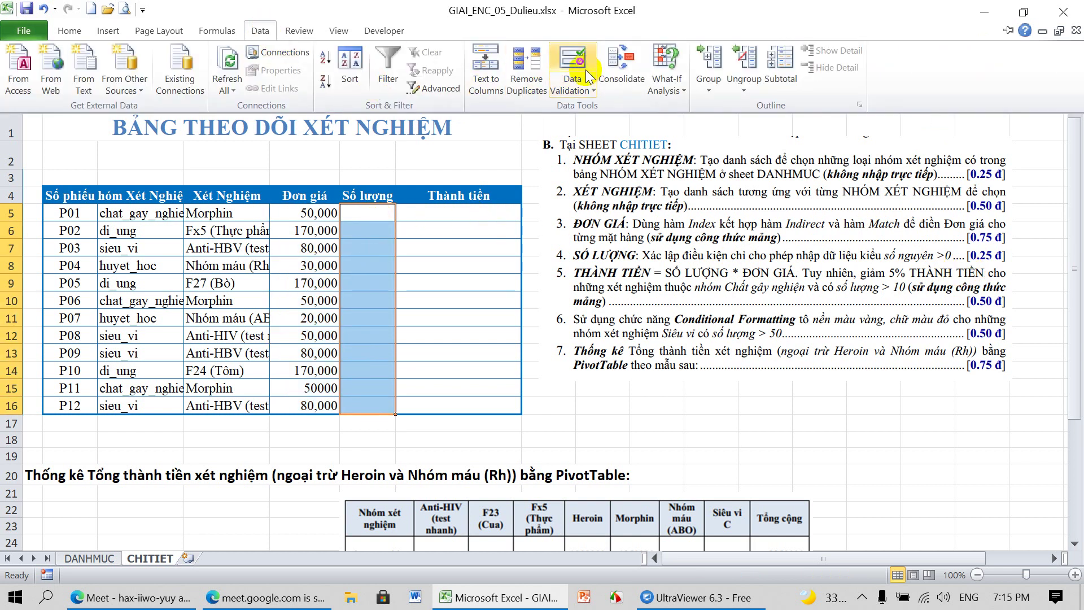
{"action": "left_click", "coordinate": [572, 61]}
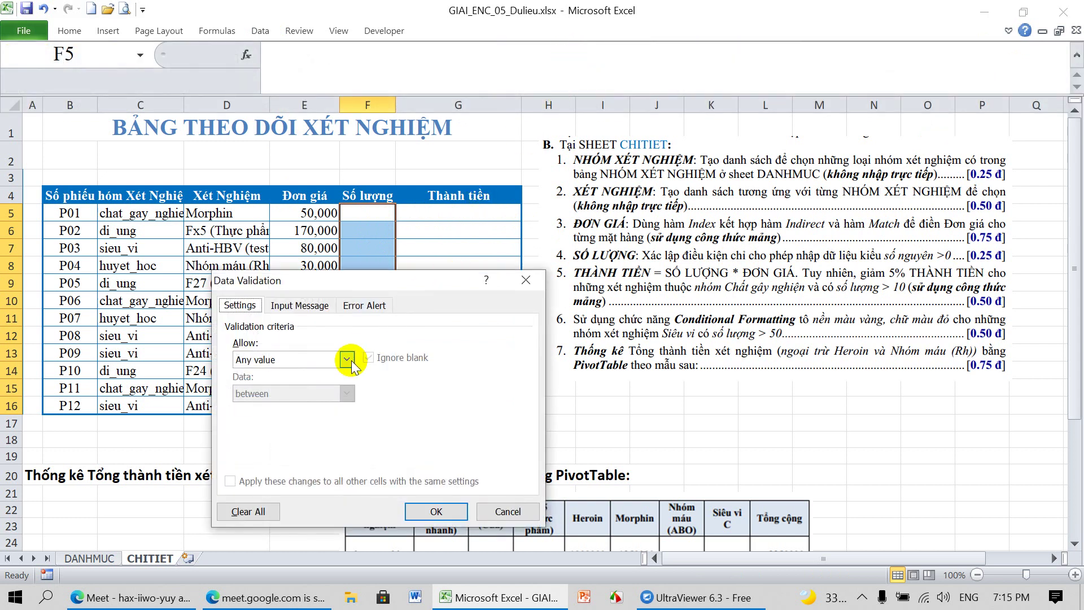
{"action": "left_click", "coordinate": [347, 360]}
{"action": "left_click", "coordinate": [293, 377]}
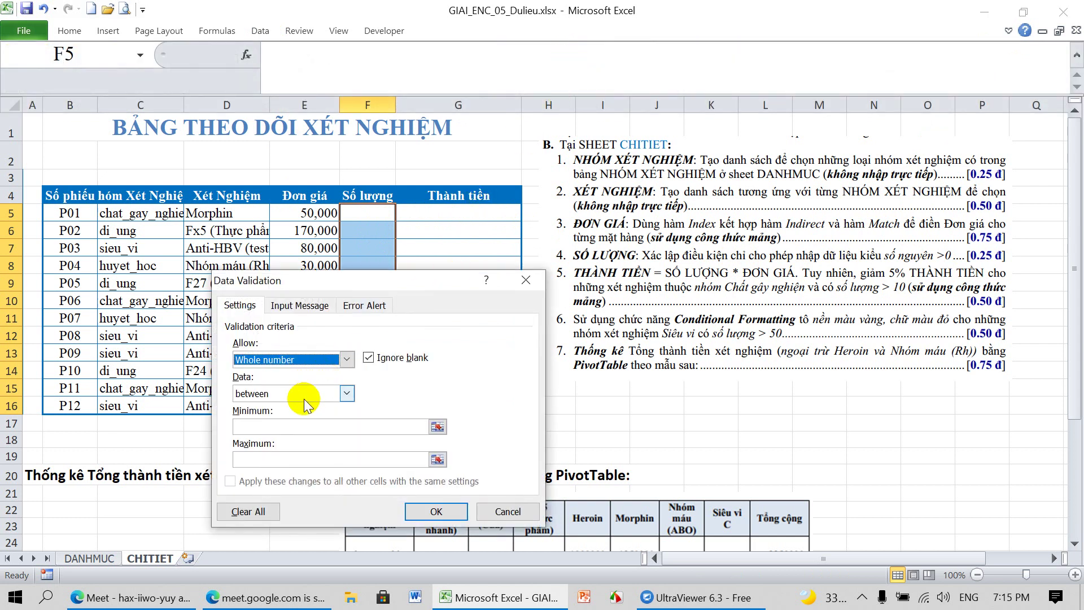
{"action": "left_click", "coordinate": [346, 393]}
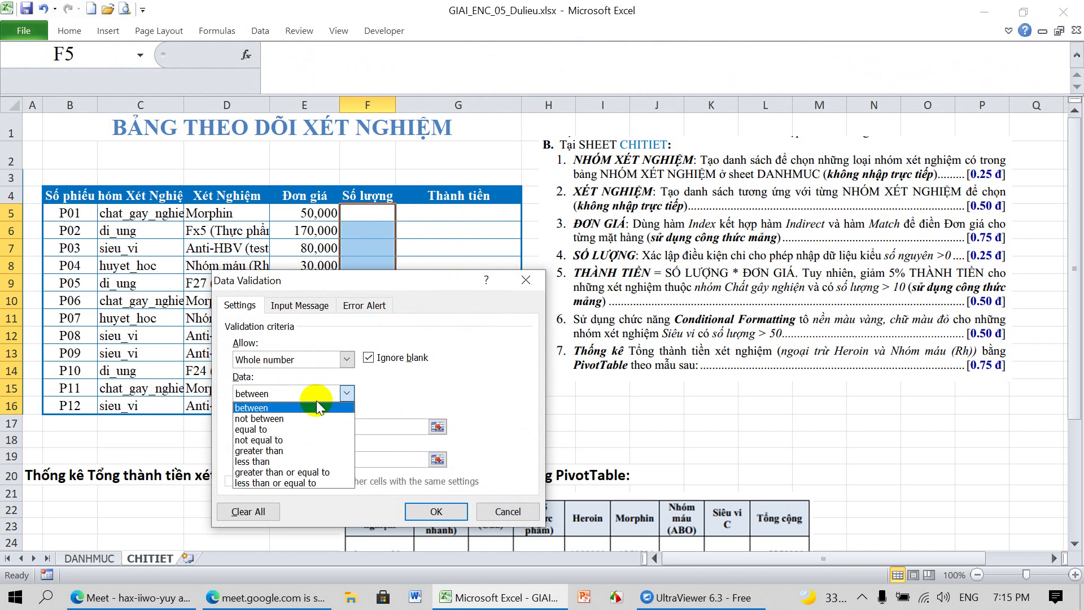
{"action": "left_click", "coordinate": [283, 451]}
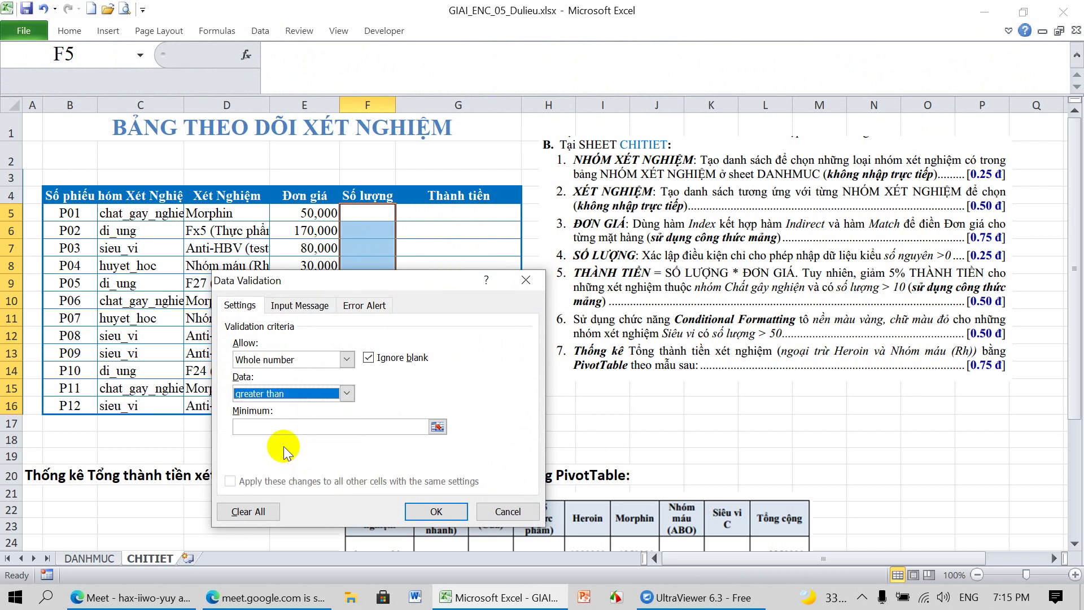
{"action": "left_click", "coordinate": [271, 427]}
{"action": "type", "text": "0"}
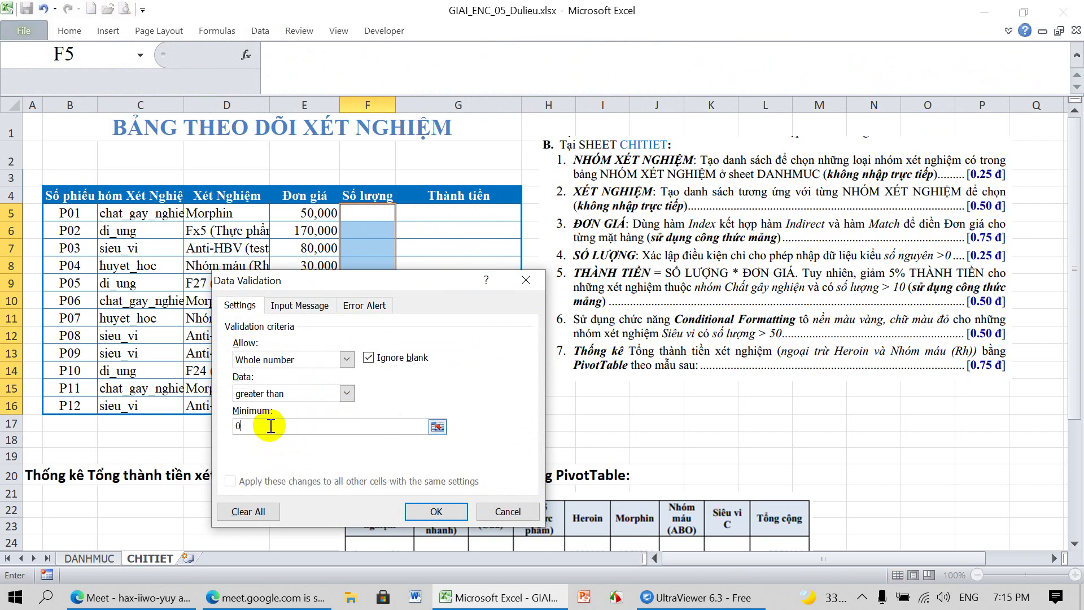
{"action": "left_click", "coordinate": [438, 513]}
{"action": "left_click", "coordinate": [363, 222]}
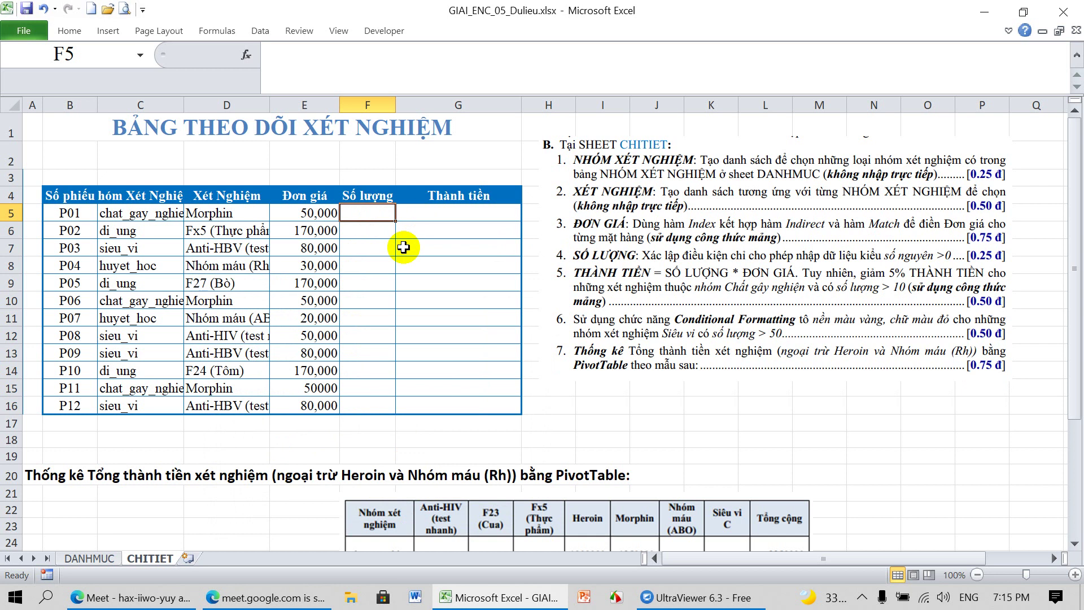
Enter quantities 50, 60, 45 and 30 into F5:F8
{"action": "type", "text": "50"}
{"action": "key", "text": "Return"}
{"action": "type", "text": "60"}
{"action": "key", "text": "Return"}
{"action": "type", "text": "45"}
{"action": "key", "text": "Return"}
{"action": "type", "text": "30"}
{"action": "key", "text": "Return"}
{"action": "type", "text": "56"}
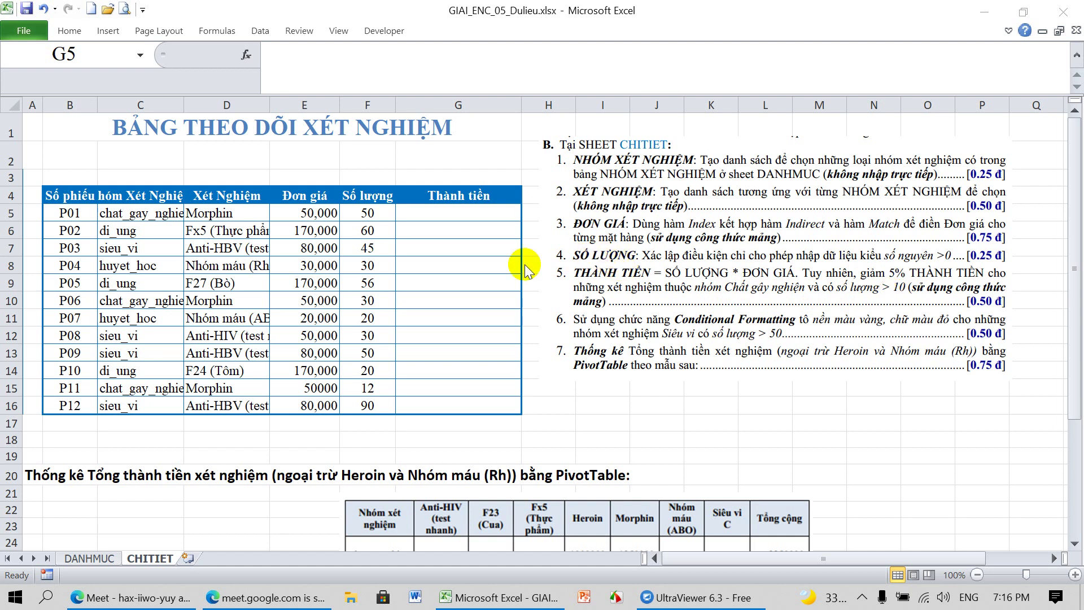
Select G5:G16 and type the skeleton =F5:F16*E5:E16*IF(()*(),95%,1)
{"action": "left_click", "coordinate": [458, 217]}
{"action": "left_click_drag", "start_coordinate": [458, 217], "coordinate": [449, 405]}
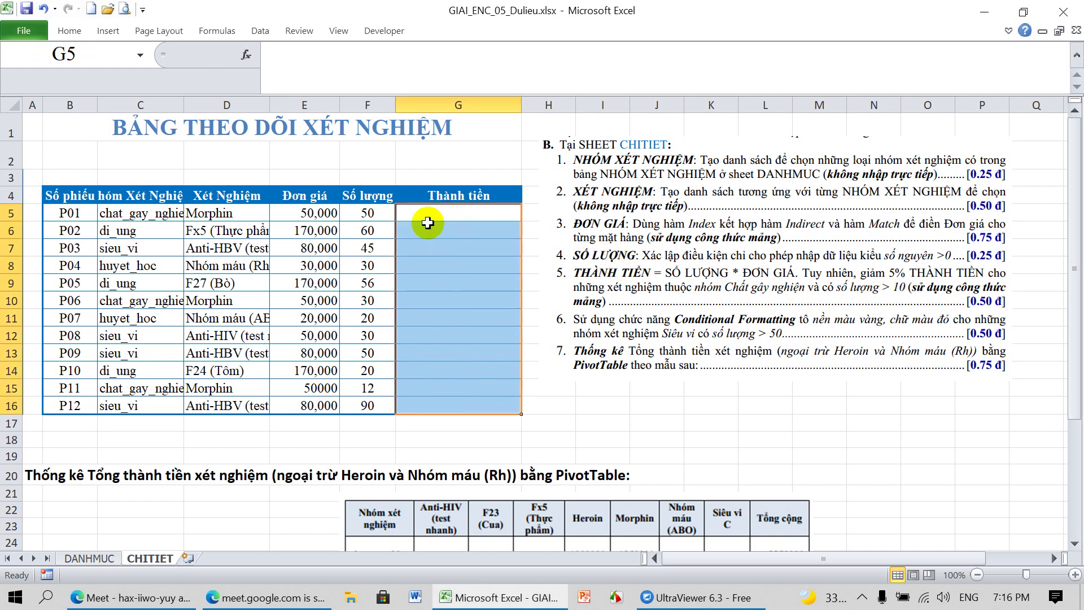
{"action": "left_click", "coordinate": [326, 74]}
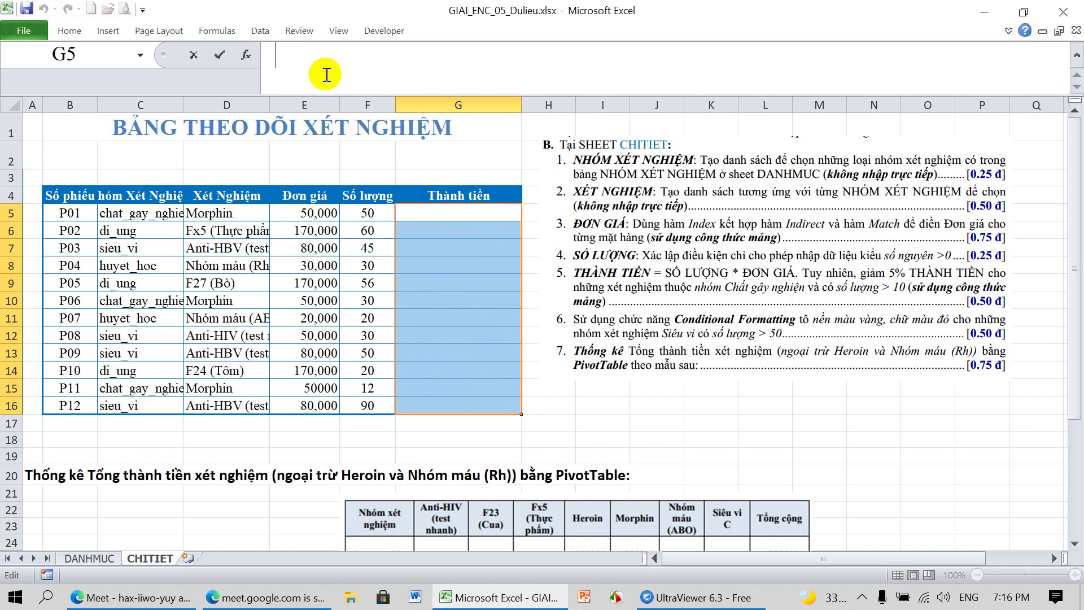
{"action": "type", "text": "="}
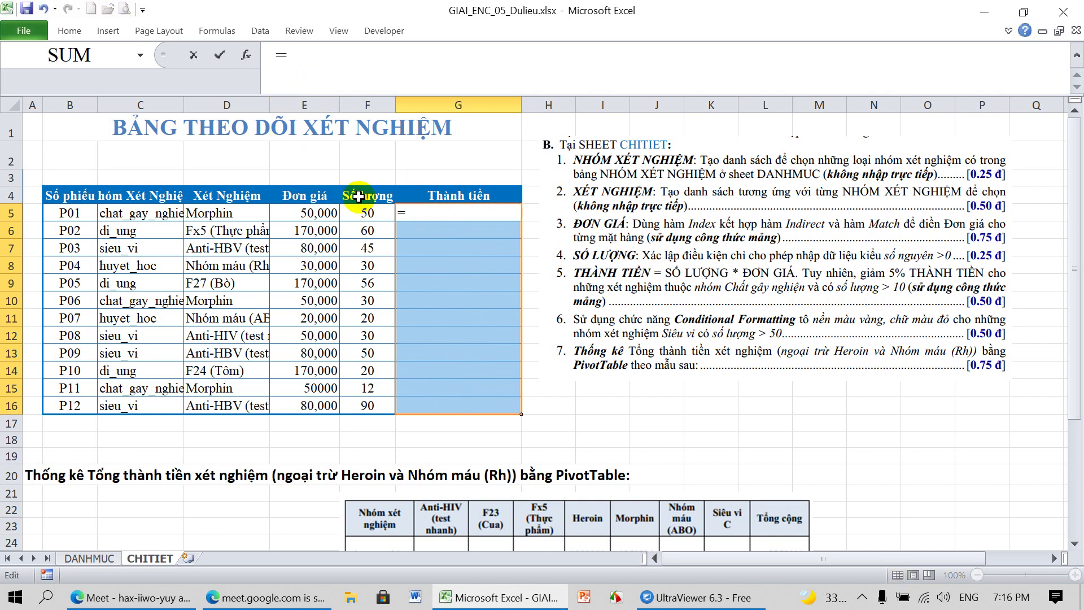
{"action": "left_click_drag", "start_coordinate": [373, 213], "coordinate": [373, 405]}
{"action": "type", "text": "*"}
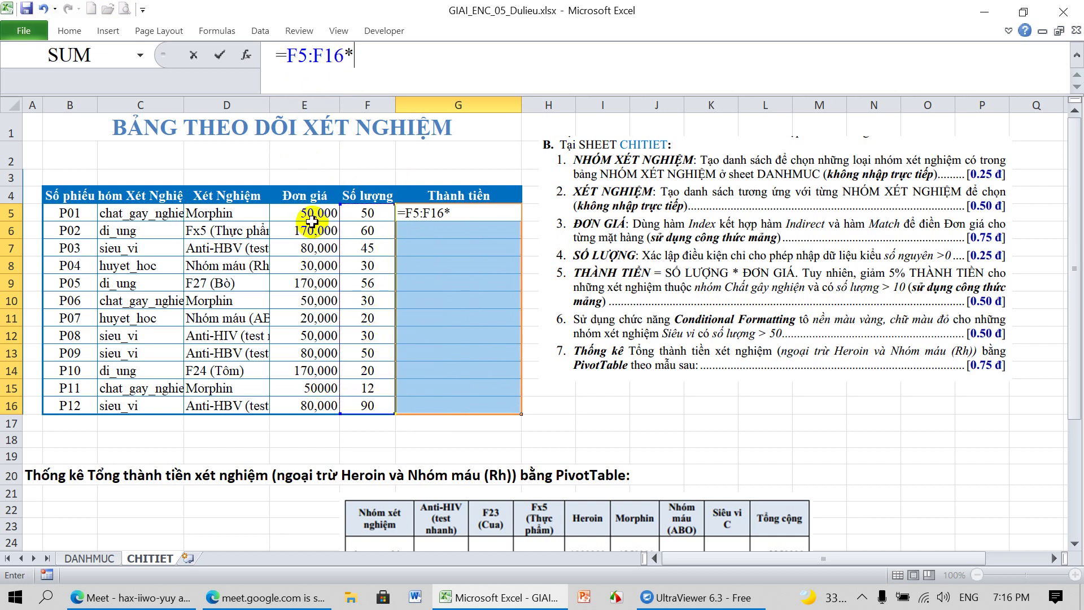
{"action": "left_click_drag", "start_coordinate": [305, 213], "coordinate": [314, 401]}
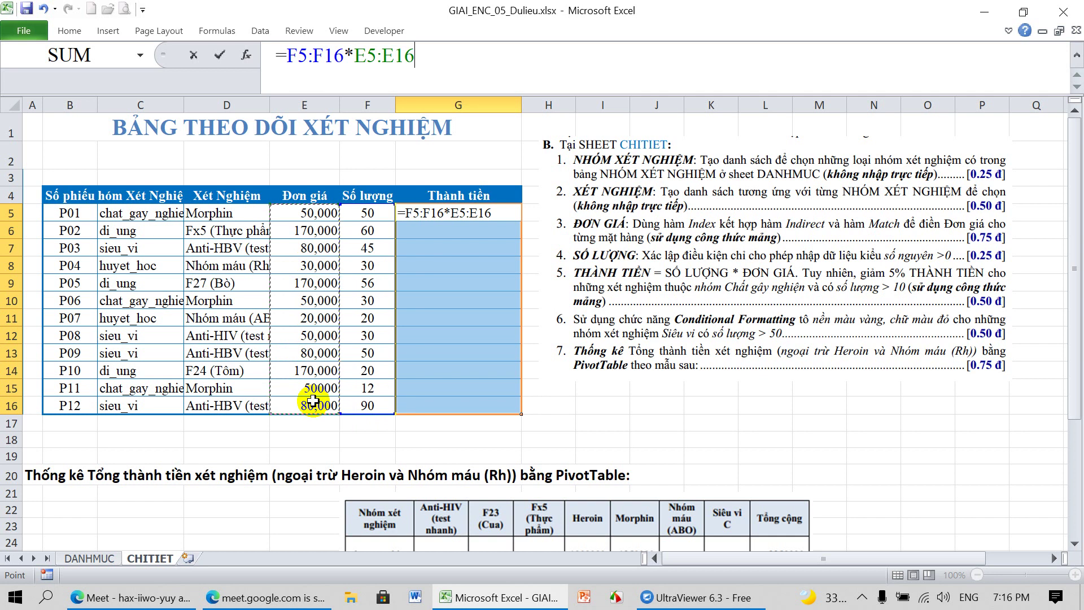
{"action": "type", "text": "*"}
{"action": "type", "text": "IF"}
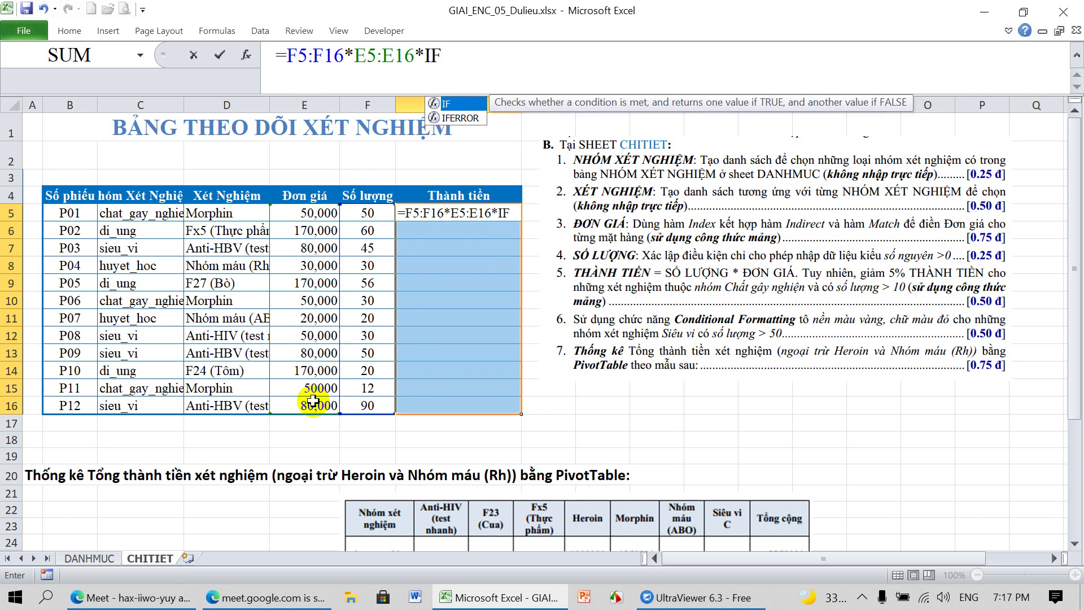
{"action": "type", "text": "("}
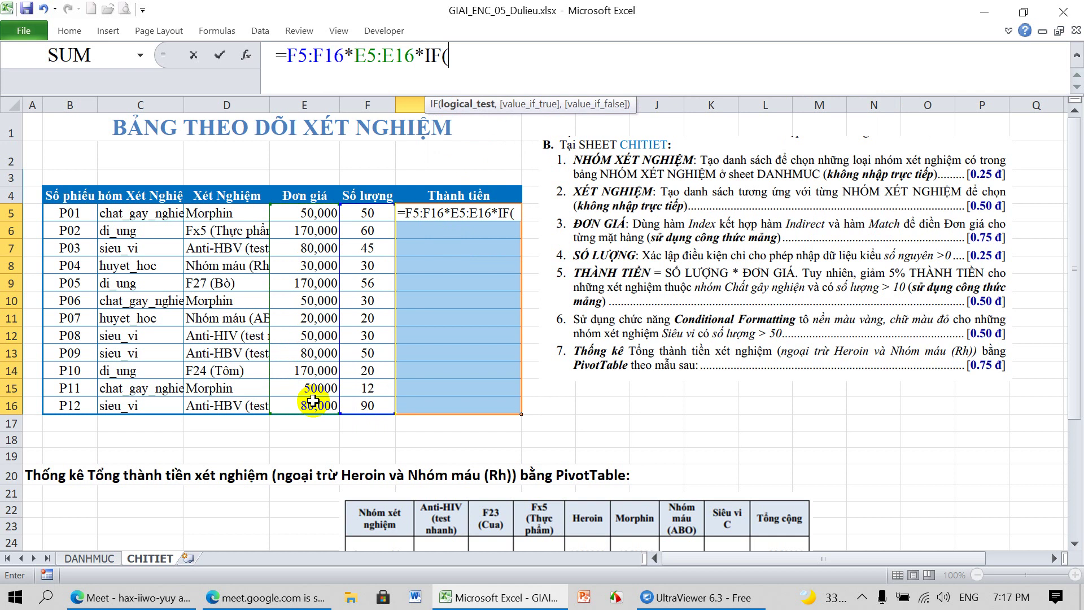
{"action": "type", "text": "()*()"}
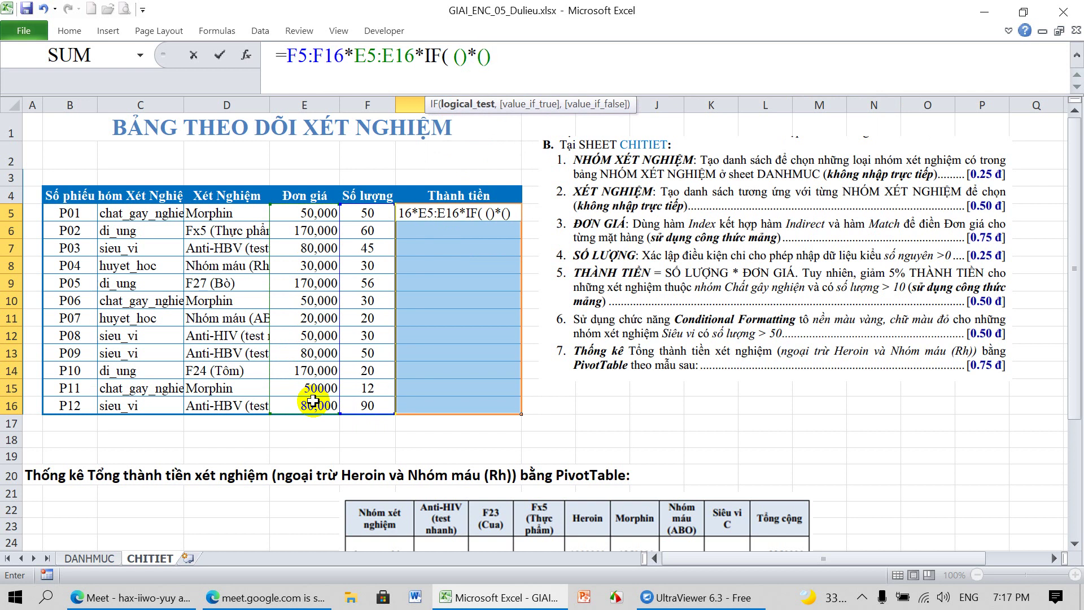
{"action": "type", "text": ","}
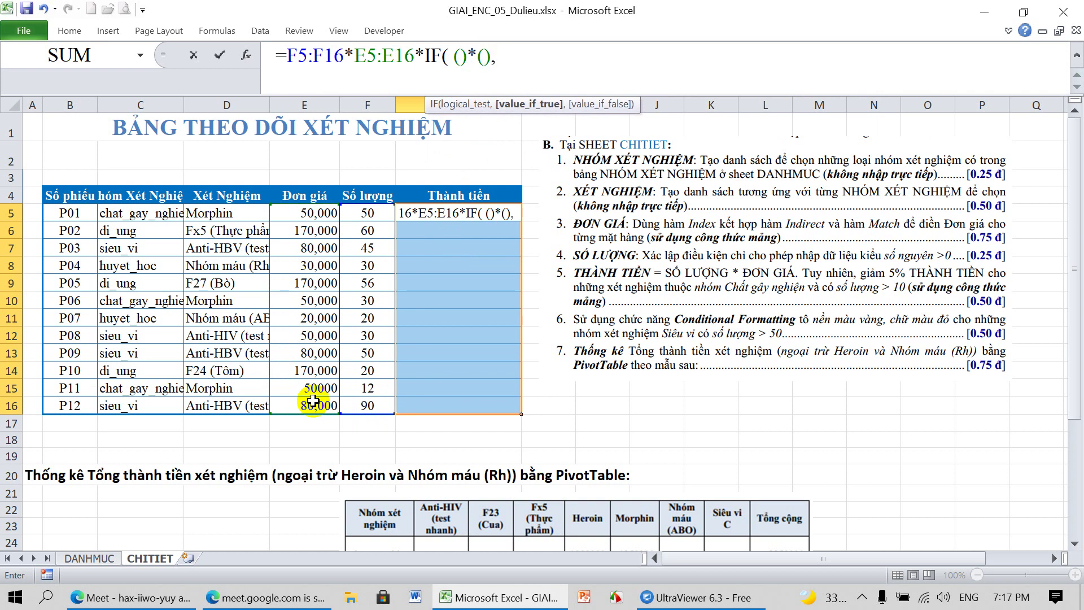
{"action": "type", "text": "95%"}
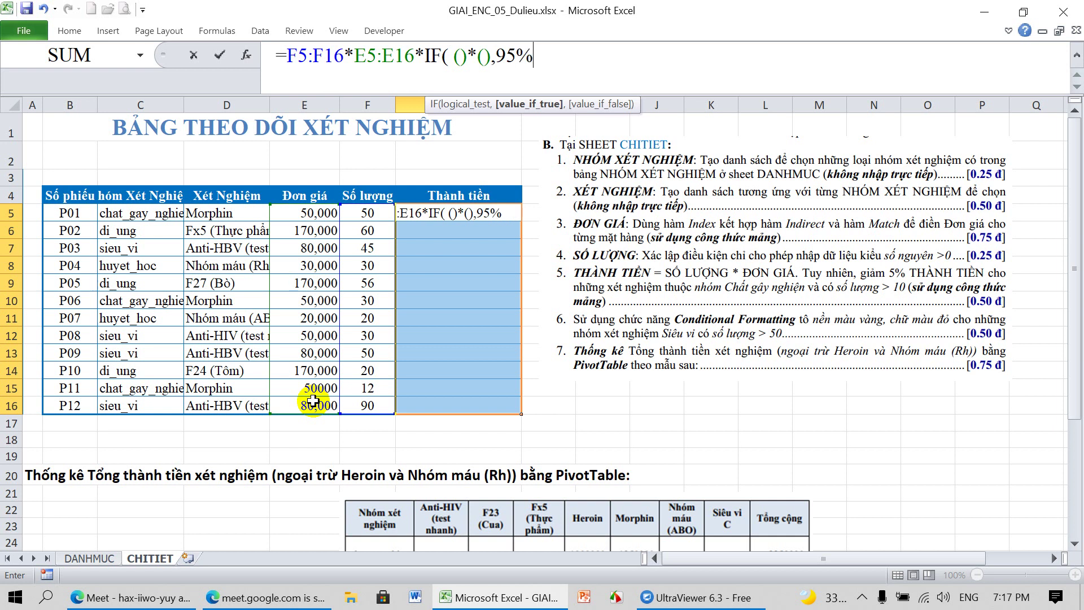
{"action": "type", "text": ",1)"}
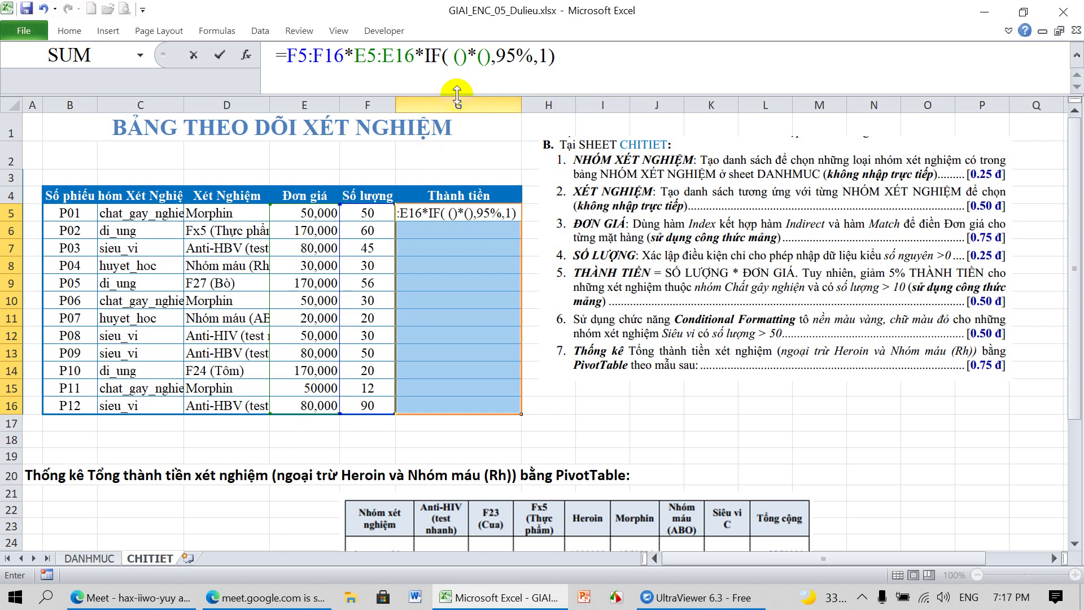
Fill the IF conditions with C5:C16="chat_gay_nghien" and F5:F16>10, committing as an array formula
{"action": "left_click", "coordinate": [464, 61]}
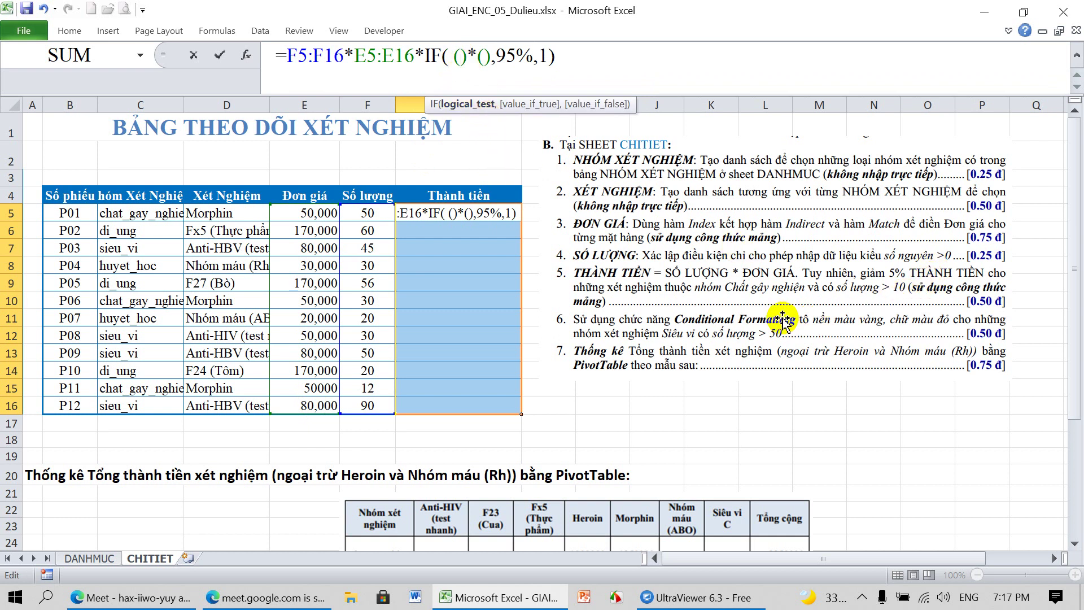
{"action": "left_click_drag", "start_coordinate": [150, 213], "coordinate": [150, 392]}
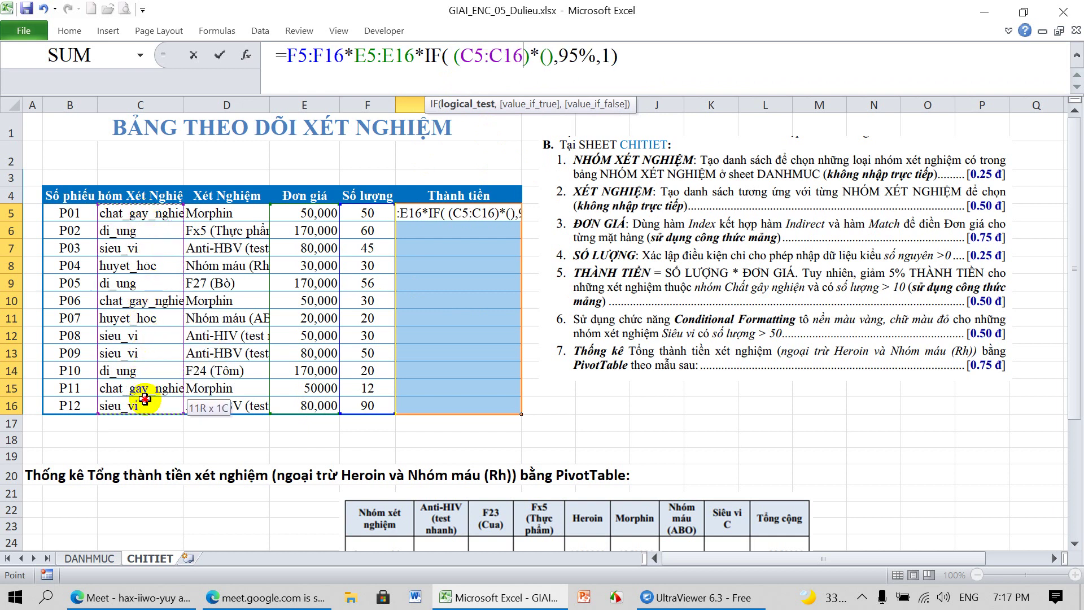
{"action": "type", "text": "="}
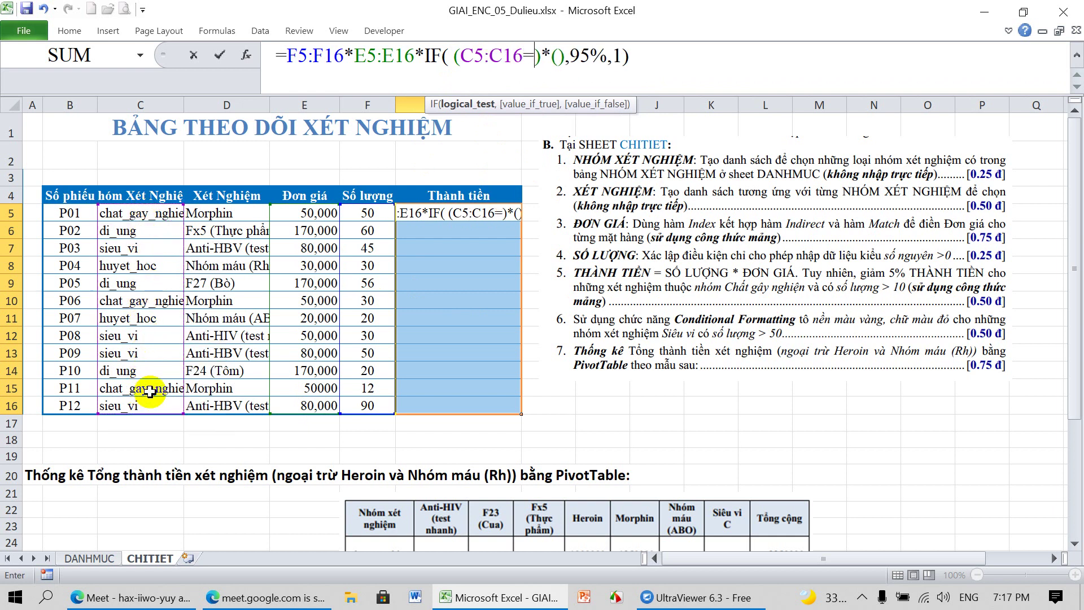
{"action": "type", "text": "\"\""}
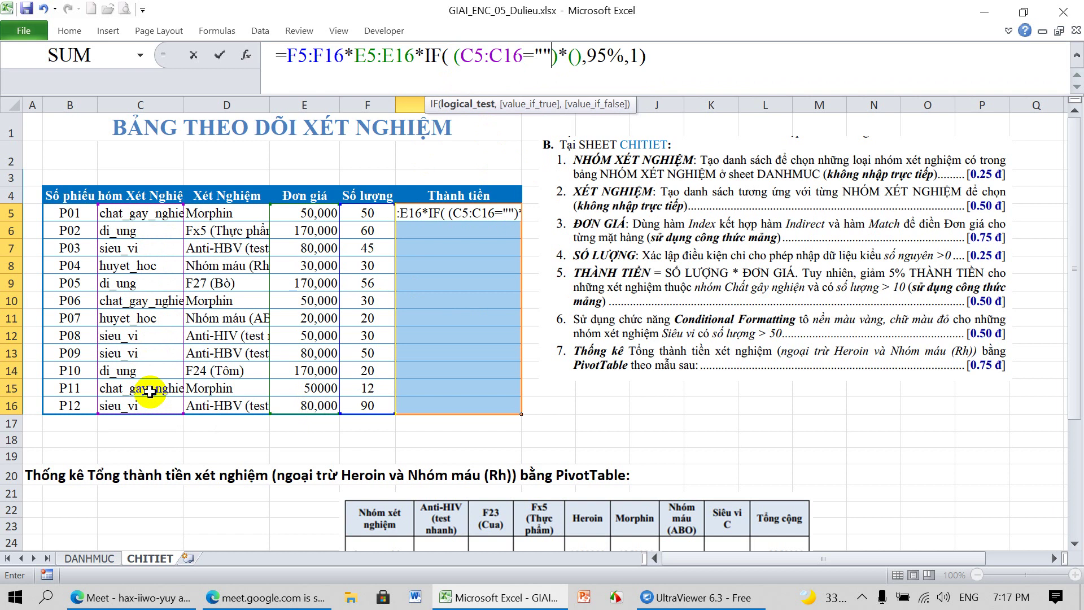
{"action": "key", "text": "BackSpace"}
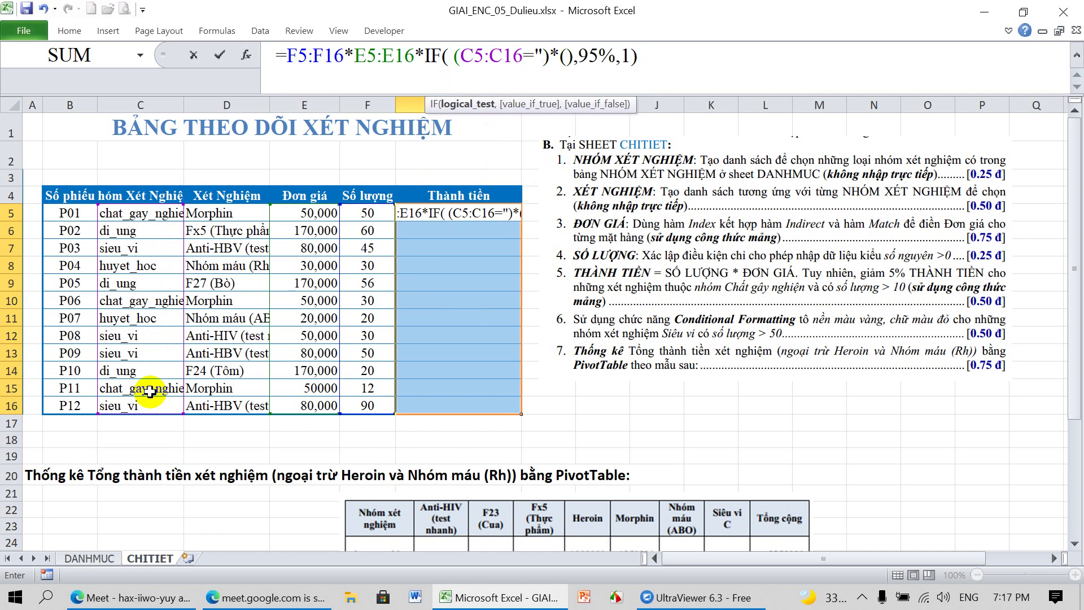
{"action": "type", "text": "chat"}
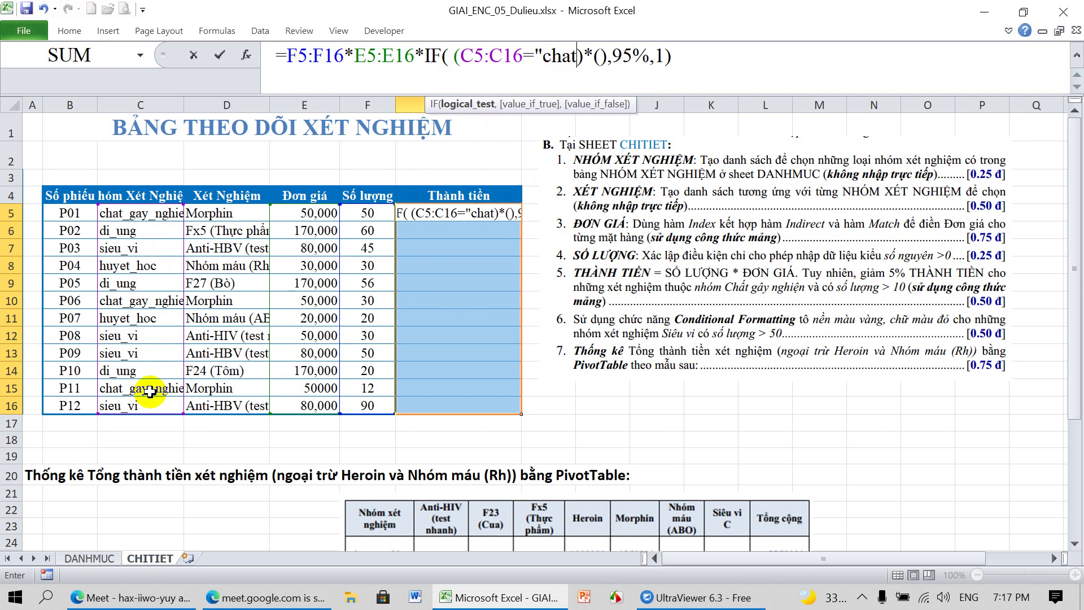
{"action": "type", "text": "_"}
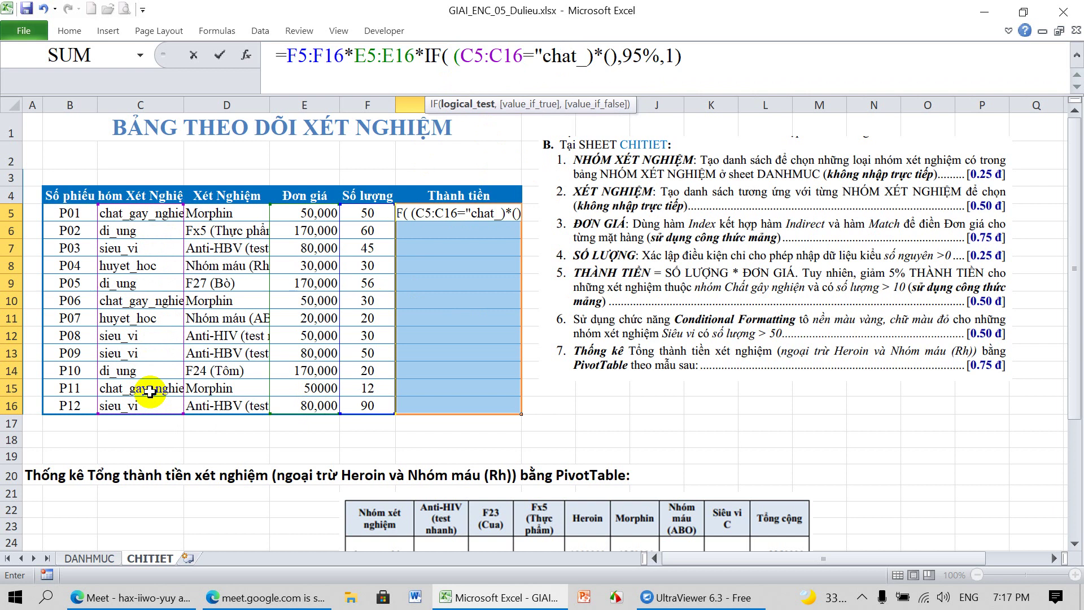
{"action": "type", "text": "g"}
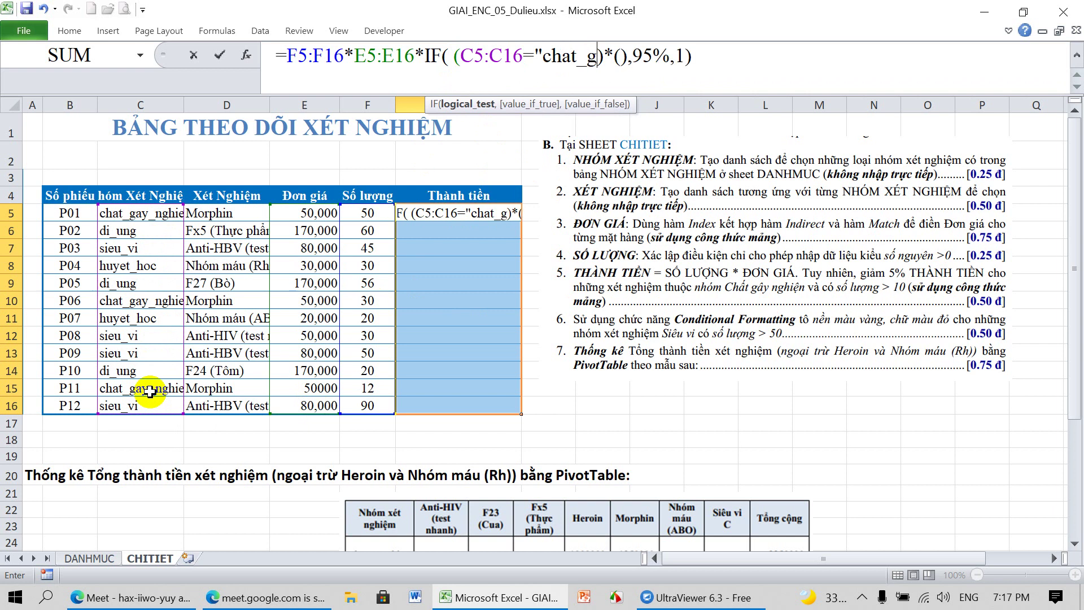
{"action": "type", "text": "ay"}
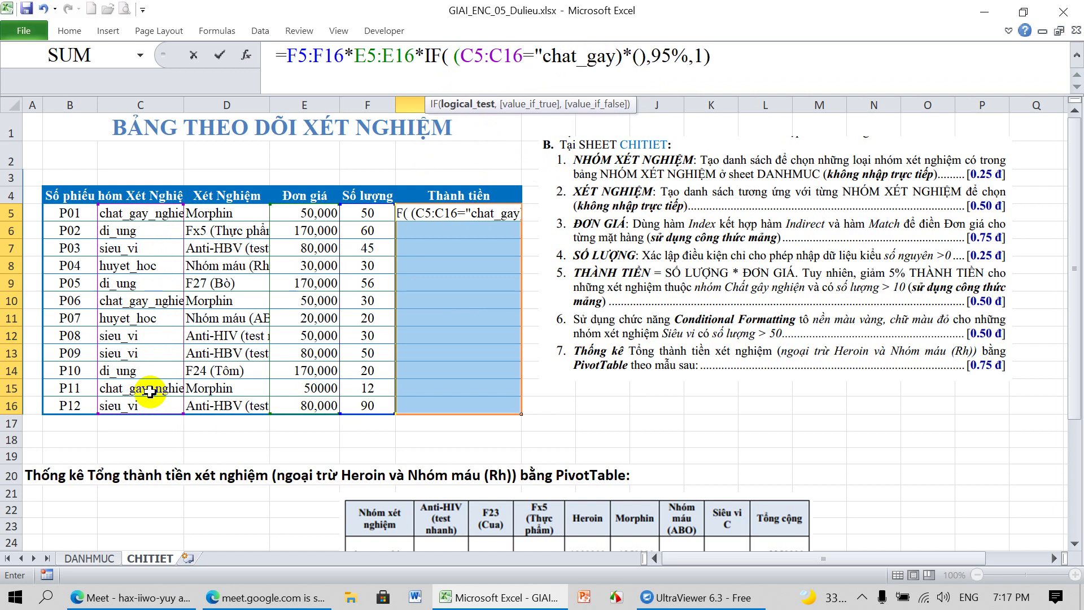
{"action": "type", "text": "_"}
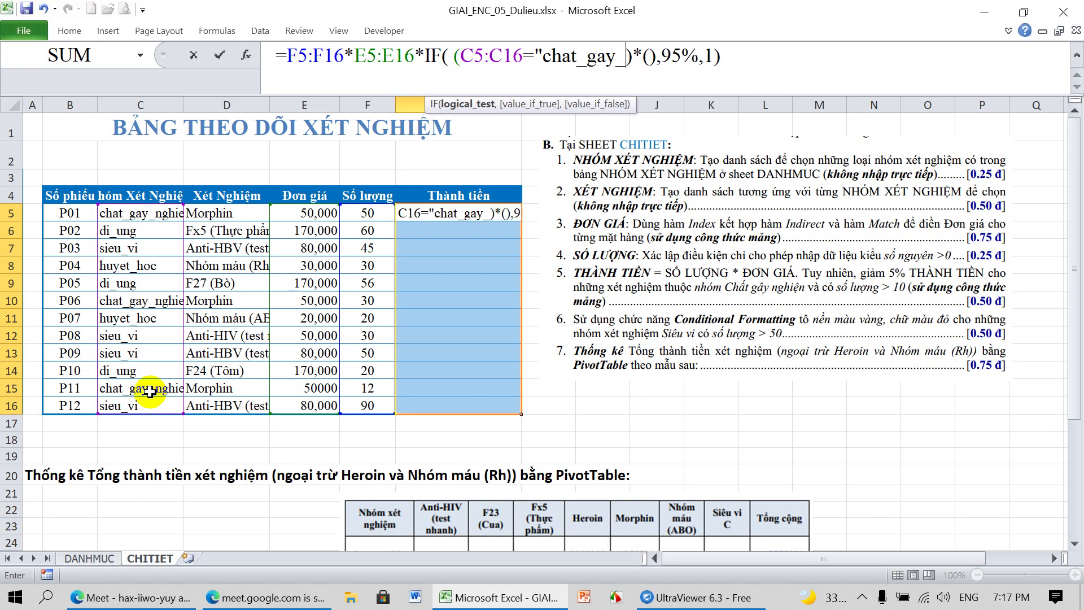
{"action": "type", "text": "nghien"}
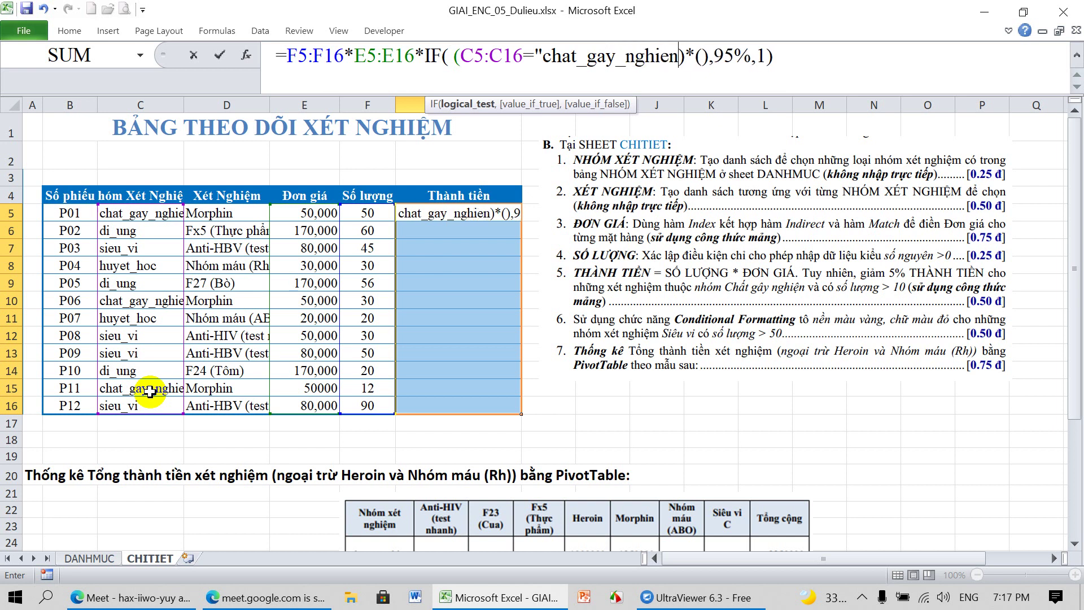
{"action": "type", "text": "\"\""}
{"action": "key", "text": "BackSpace"}
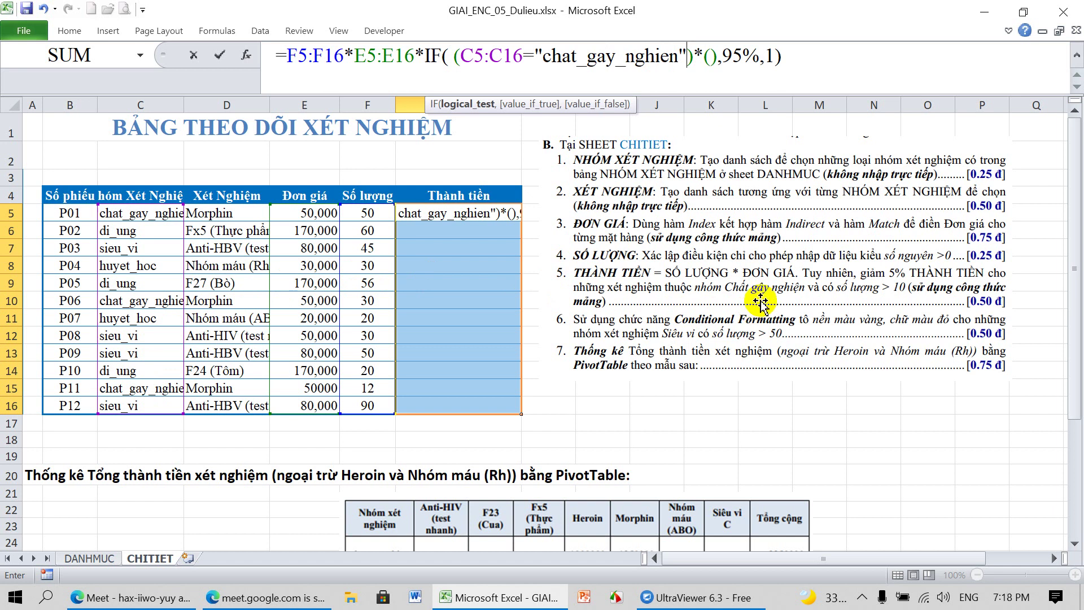
{"action": "left_click", "coordinate": [710, 62]}
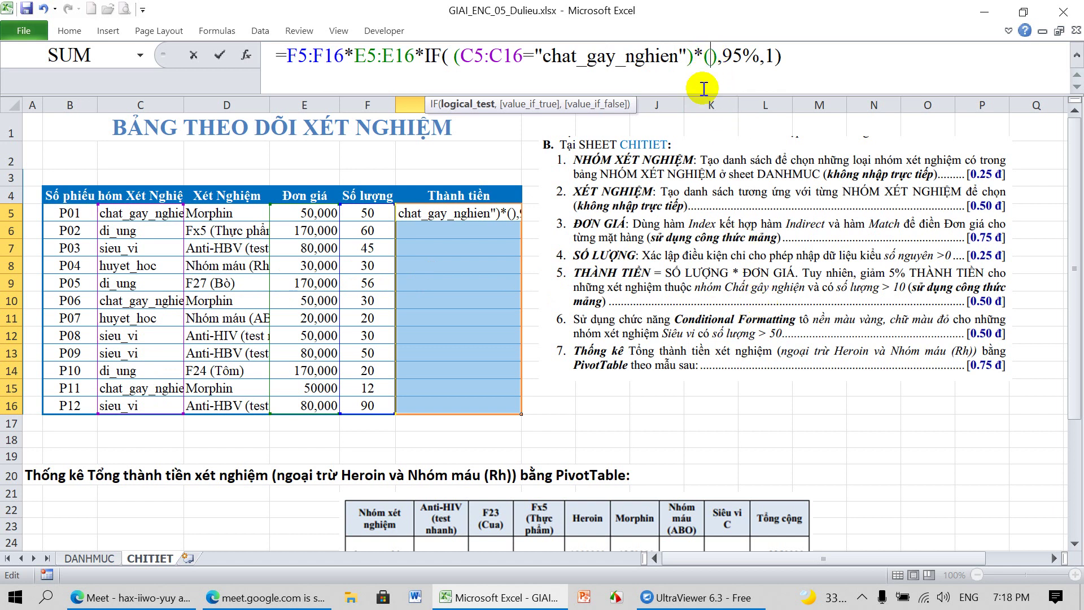
{"action": "left_click_drag", "start_coordinate": [374, 214], "coordinate": [377, 401]}
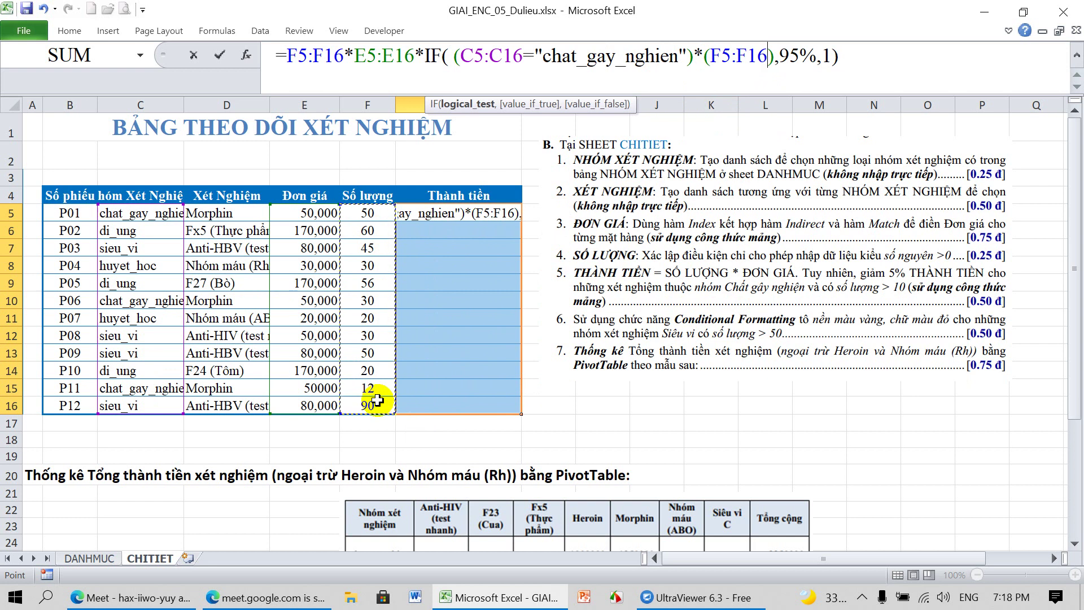
{"action": "type", "text": ">10"}
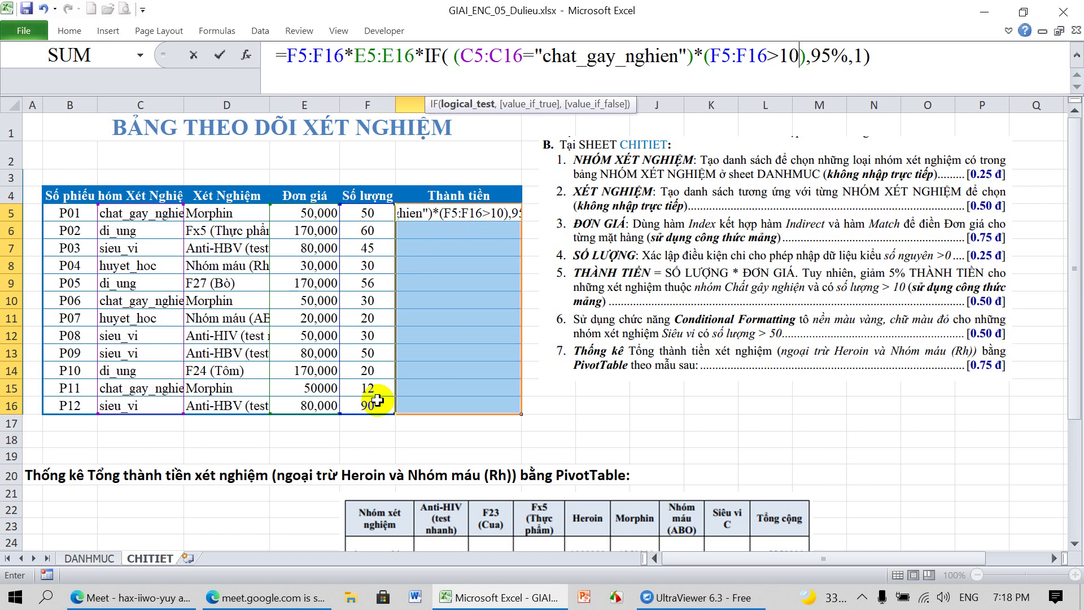
{"action": "key", "text": "ctrl+shift+Return"}
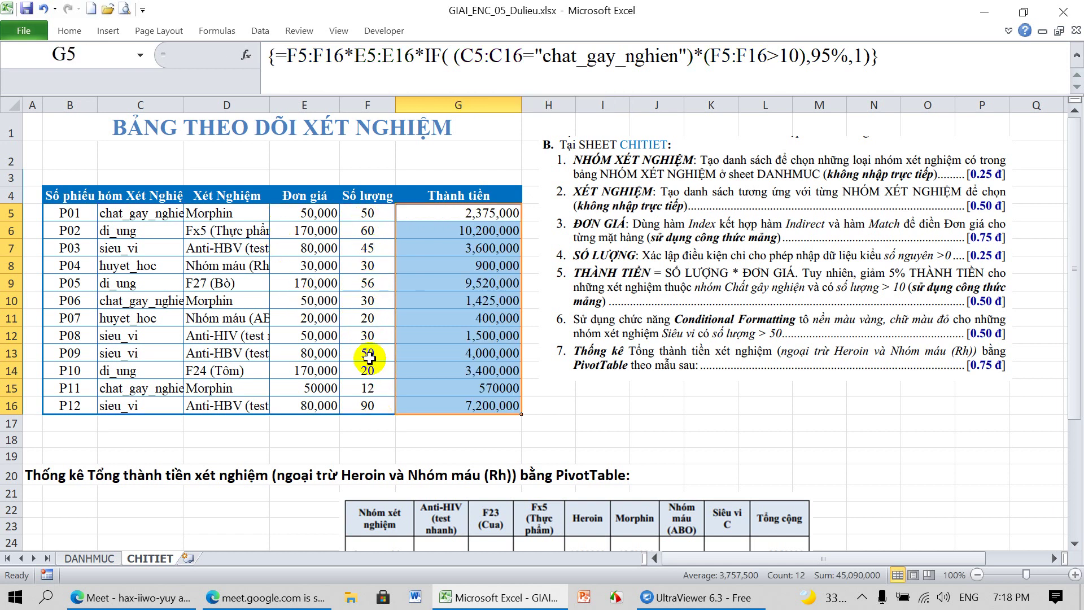
Change quantities to 8 for P07 in F11, 5 for P11, and 10 for P09 in F13
{"action": "left_click", "coordinate": [369, 388]}
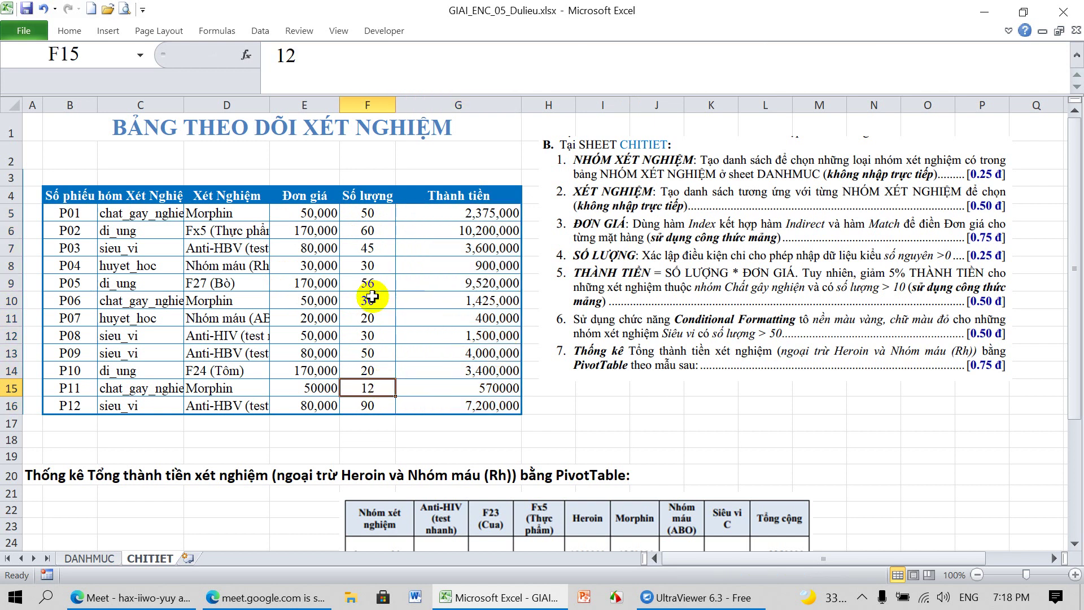
{"action": "left_click", "coordinate": [368, 319]}
{"action": "type", "text": "8"}
{"action": "key", "text": "Return"}
{"action": "key", "text": "Down"}
{"action": "key", "text": "Down"}
{"action": "key", "text": "Down"}
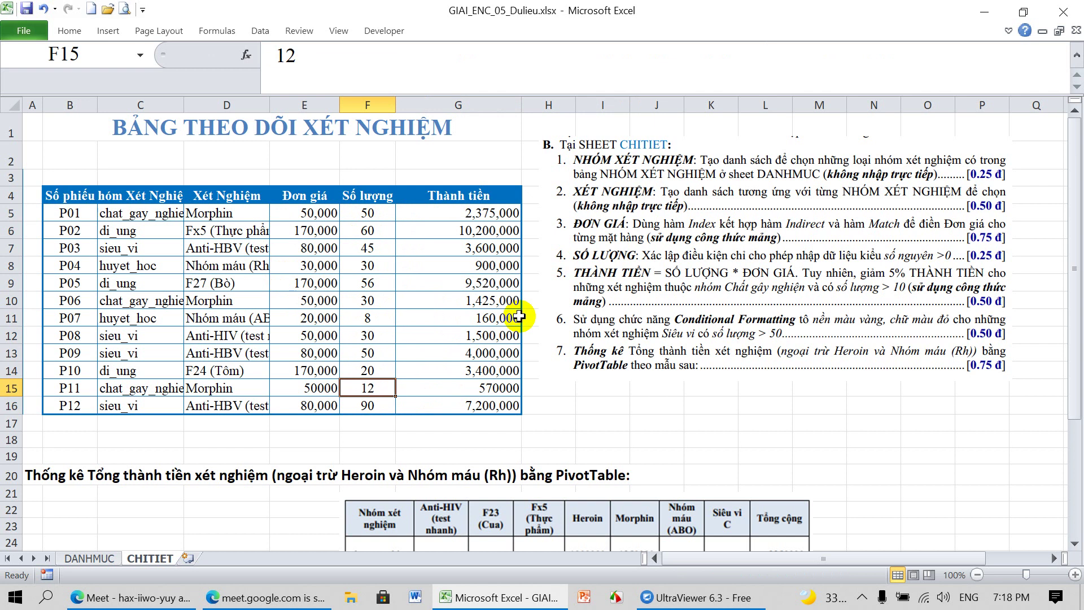
{"action": "type", "text": "5"}
{"action": "key", "text": "Return"}
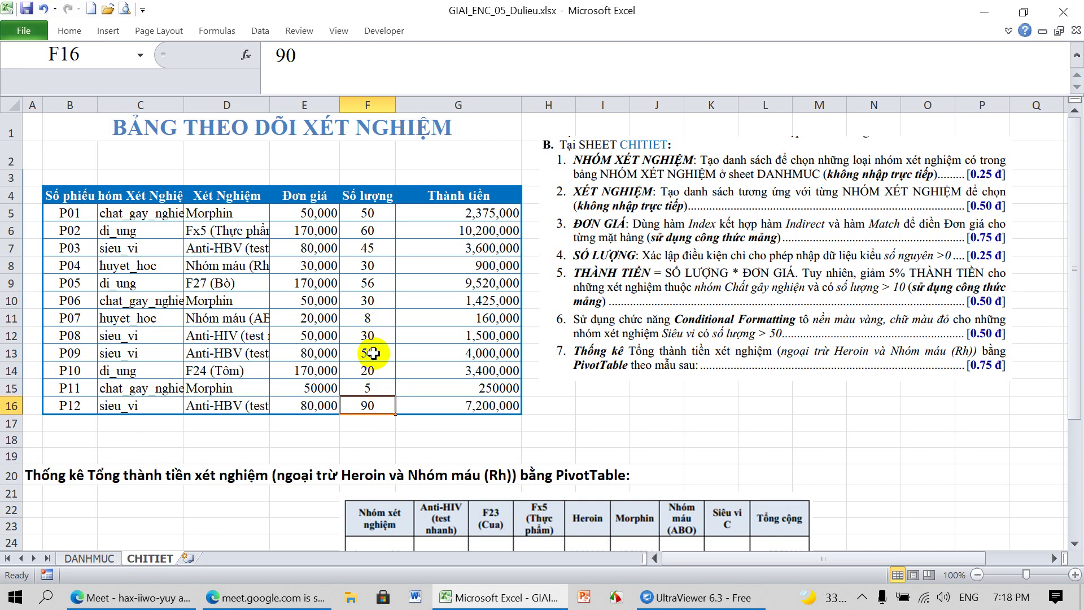
{"action": "left_click", "coordinate": [374, 353]}
{"action": "type", "text": "10"}
{"action": "key", "text": "Return"}
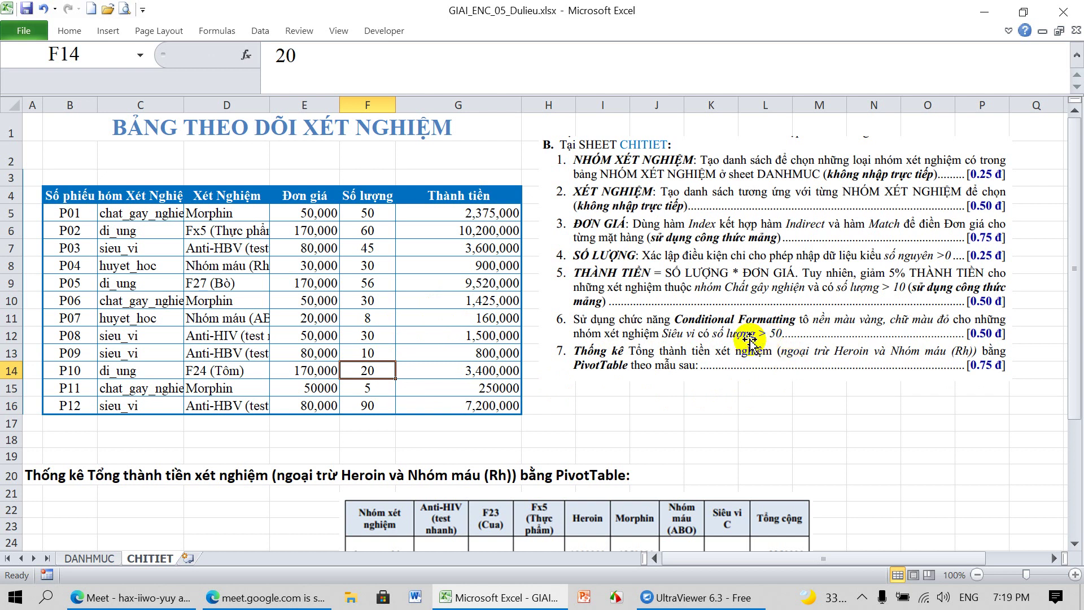
Select B5:G16 and start a new rule from the Conditional Formatting Rules Manager
{"action": "left_click", "coordinate": [73, 220]}
{"action": "mouse_move", "coordinate": [72, 219]}
{"action": "left_mouse_down"}
{"action": "mouse_move", "coordinate": [425, 383]}
{"action": "mouse_move", "coordinate": [421, 394]}
{"action": "left_mouse_up"}
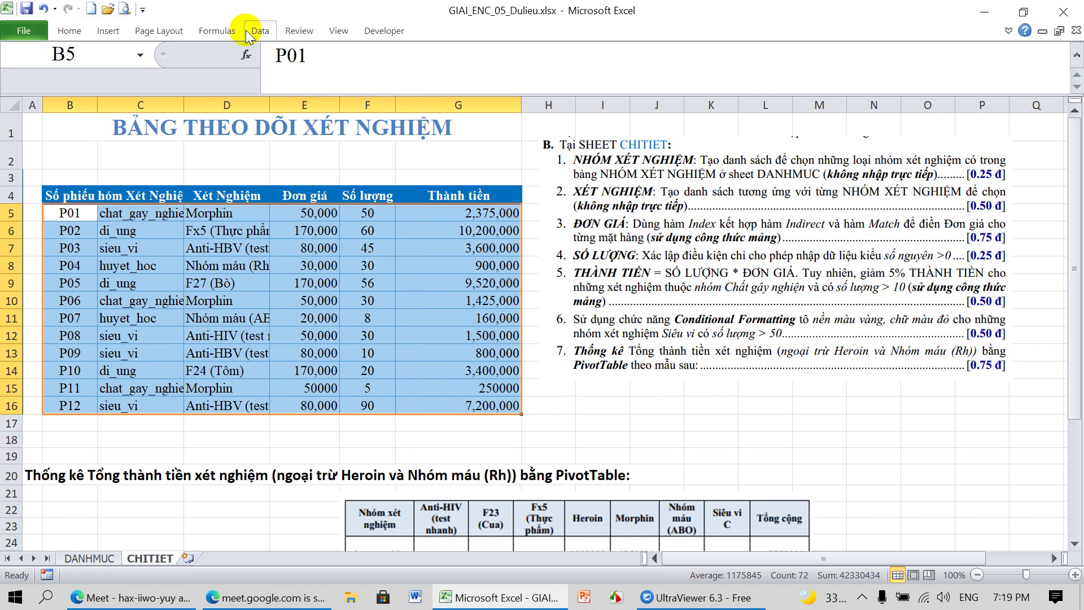
{"action": "left_click", "coordinate": [70, 31]}
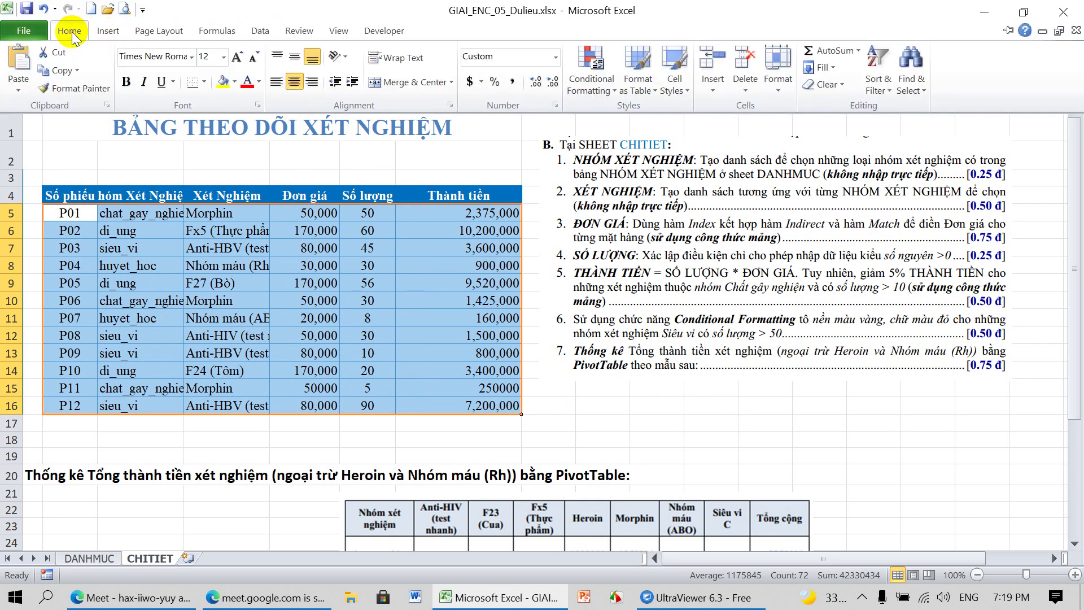
{"action": "left_click", "coordinate": [590, 62]}
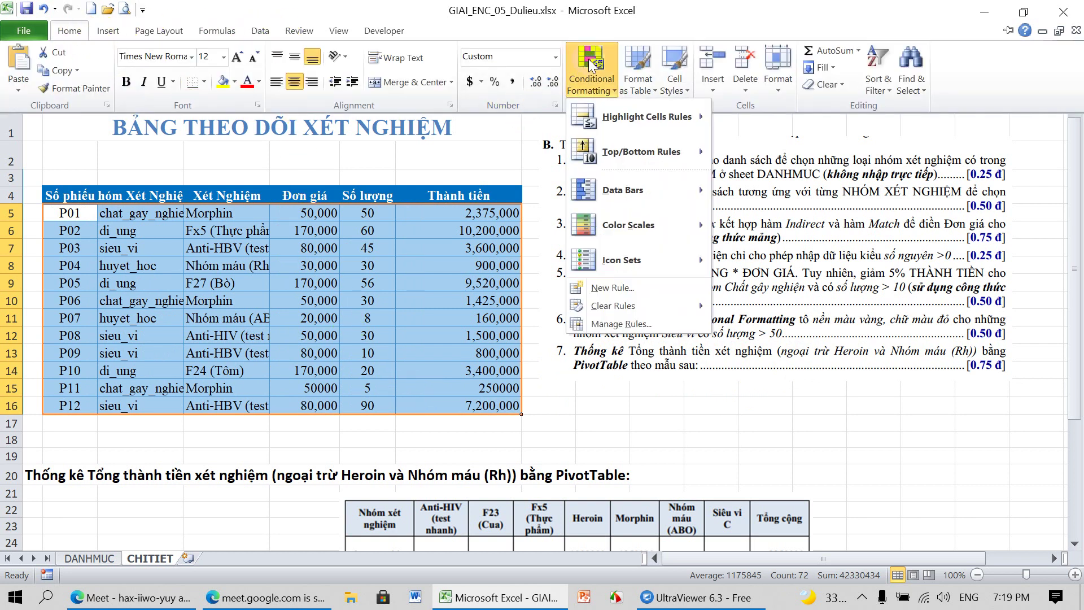
{"action": "left_click", "coordinate": [629, 326]}
{"action": "left_click", "coordinate": [148, 349]}
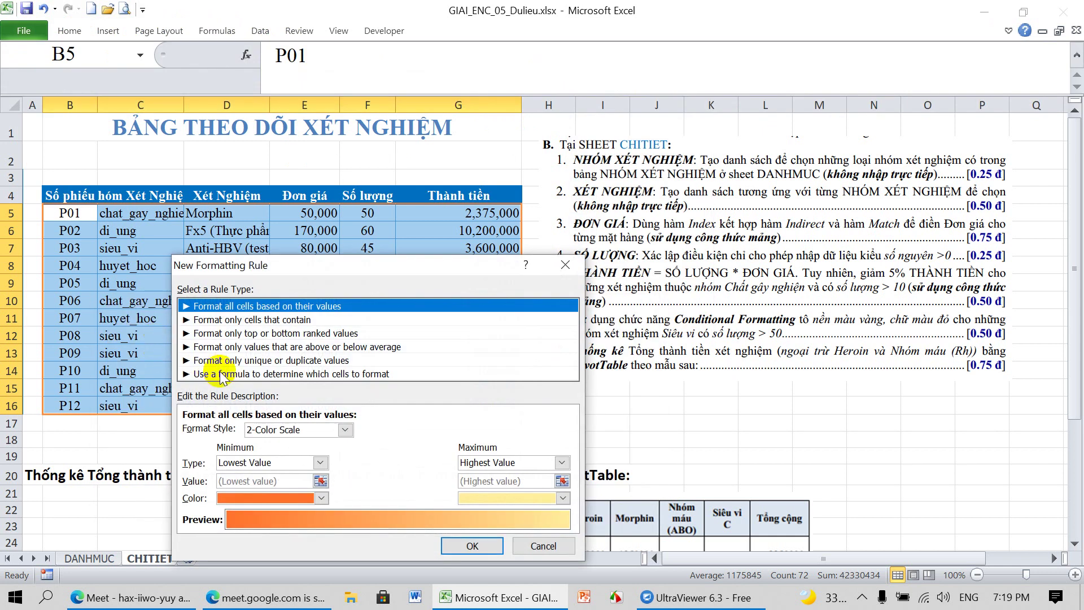
Switch the rule type to a formula and begin it with =AND(
{"action": "left_click", "coordinate": [221, 374]}
{"action": "left_click", "coordinate": [226, 431]}
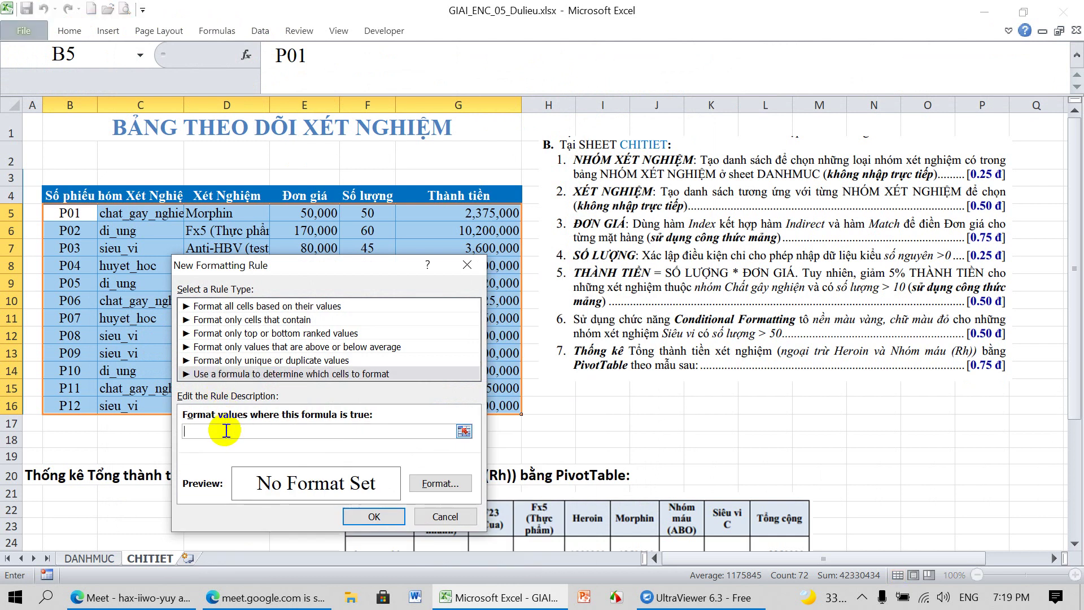
{"action": "type", "text": "="}
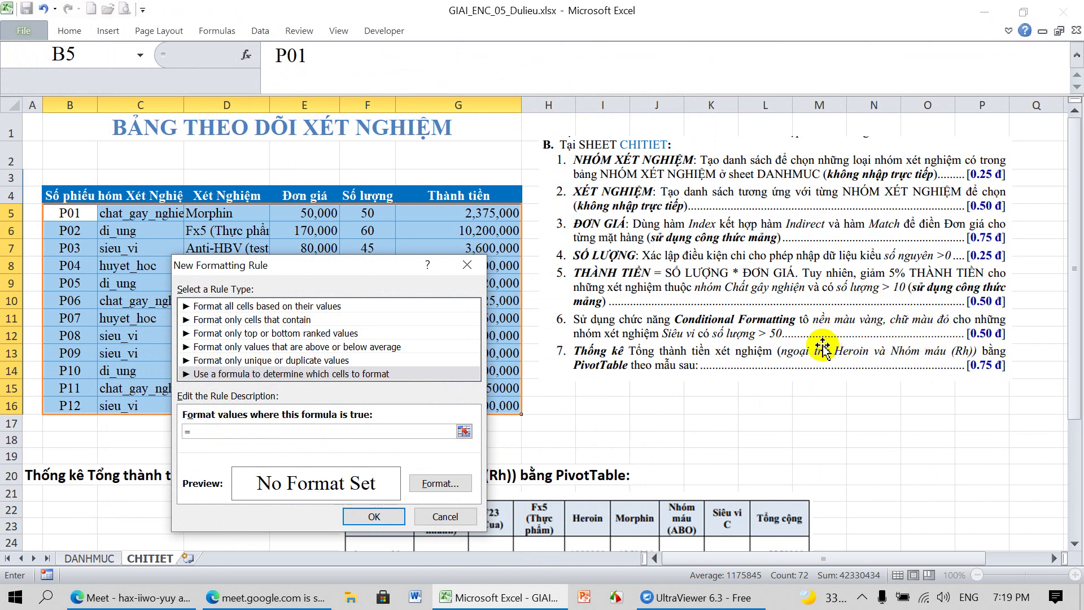
{"action": "type", "text": "and"}
{"action": "key", "text": "BackSpace"}
{"action": "key", "text": "BackSpace"}
{"action": "key", "text": "BackSpace"}
{"action": "type", "text": "AND("}
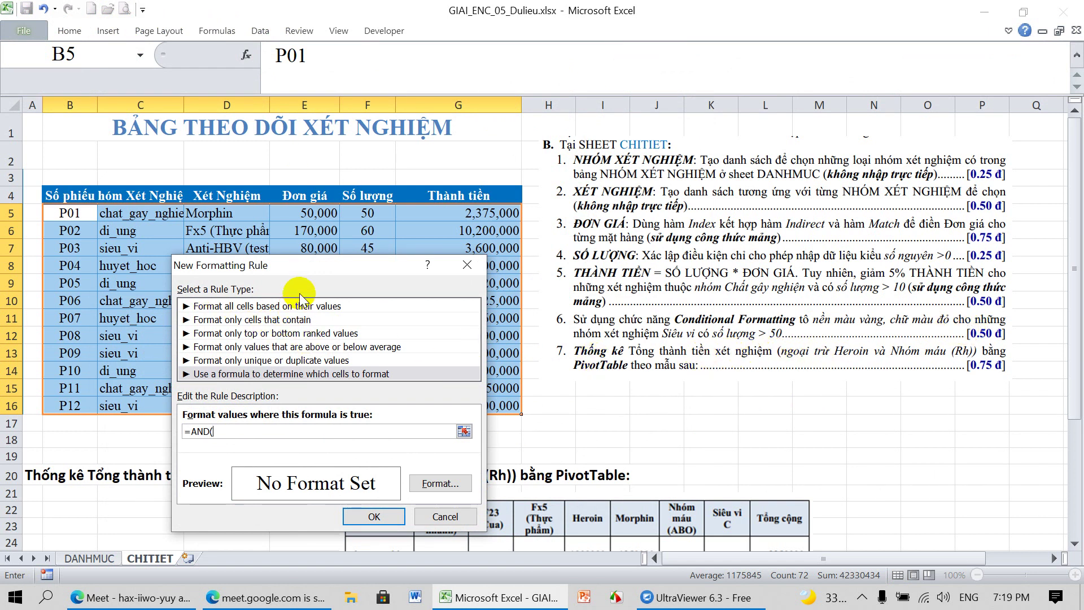
{"action": "left_click_drag", "start_coordinate": [300, 267], "coordinate": [454, 324]}
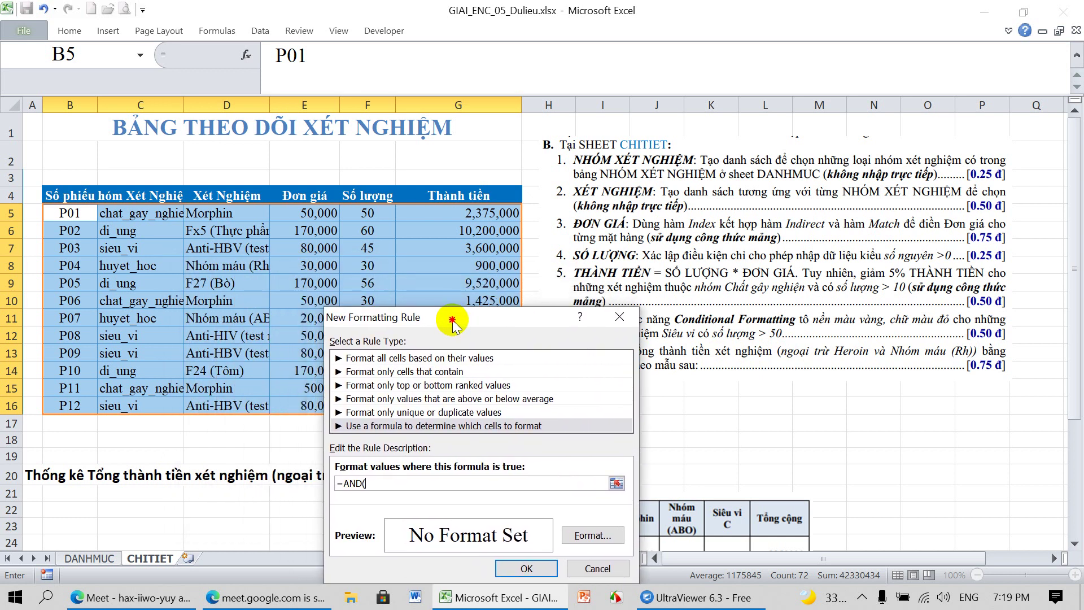
Complete the conditions $C5="sieu_vi" and $F5>50 with column-locked references
{"action": "left_click", "coordinate": [140, 213]}
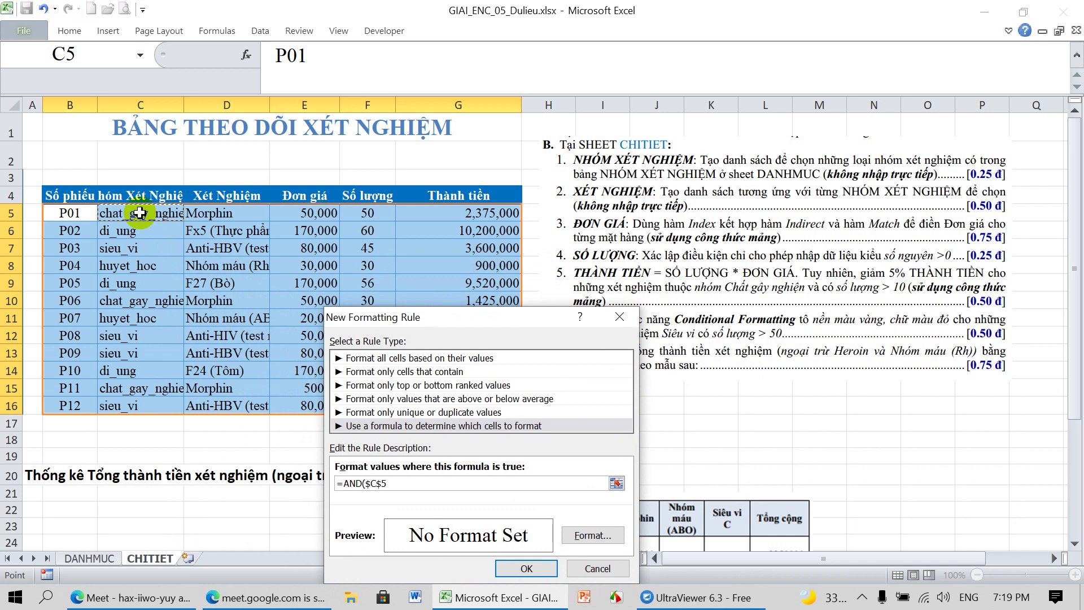
{"action": "key", "text": "F4"}
{"action": "key", "text": "F4"}
{"action": "type", "text": "="}
{"action": "type", "text": "\"\""}
{"action": "type", "text": "eu"}
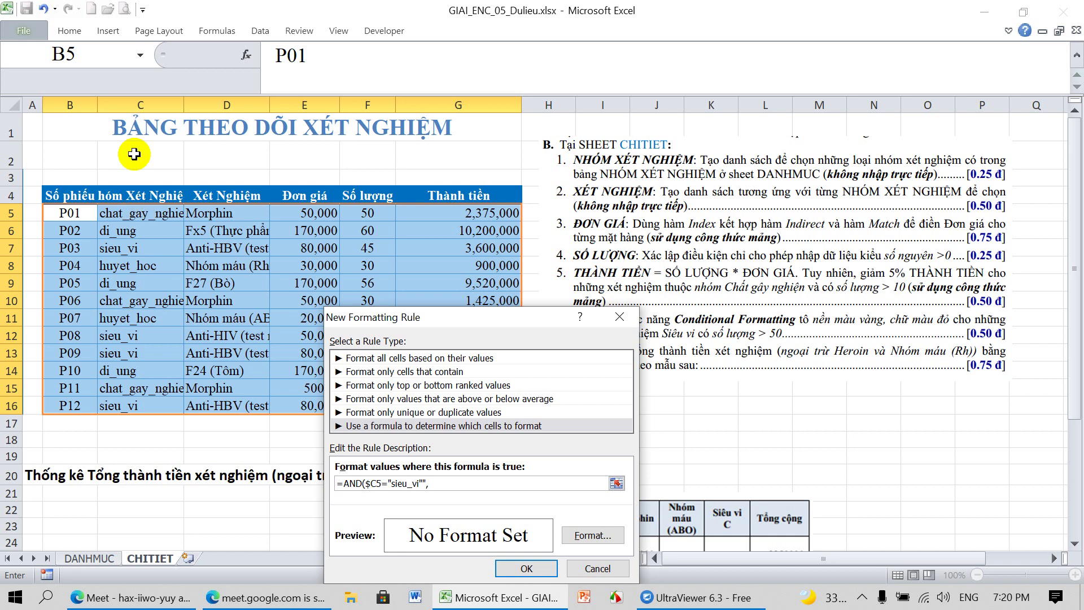
{"action": "left_click", "coordinate": [371, 213]}
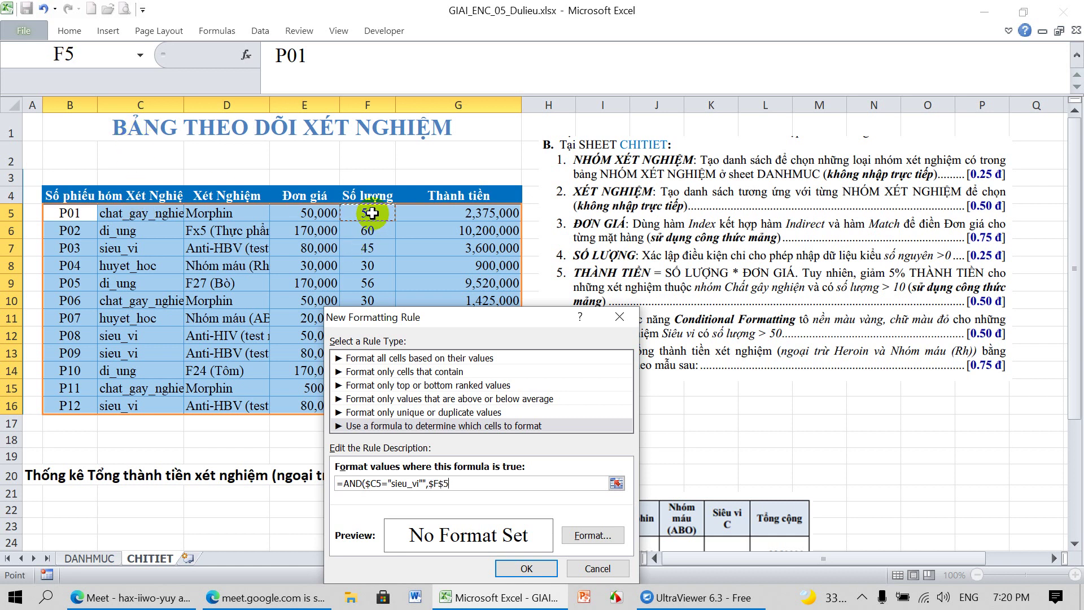
{"action": "key", "text": "F4"}
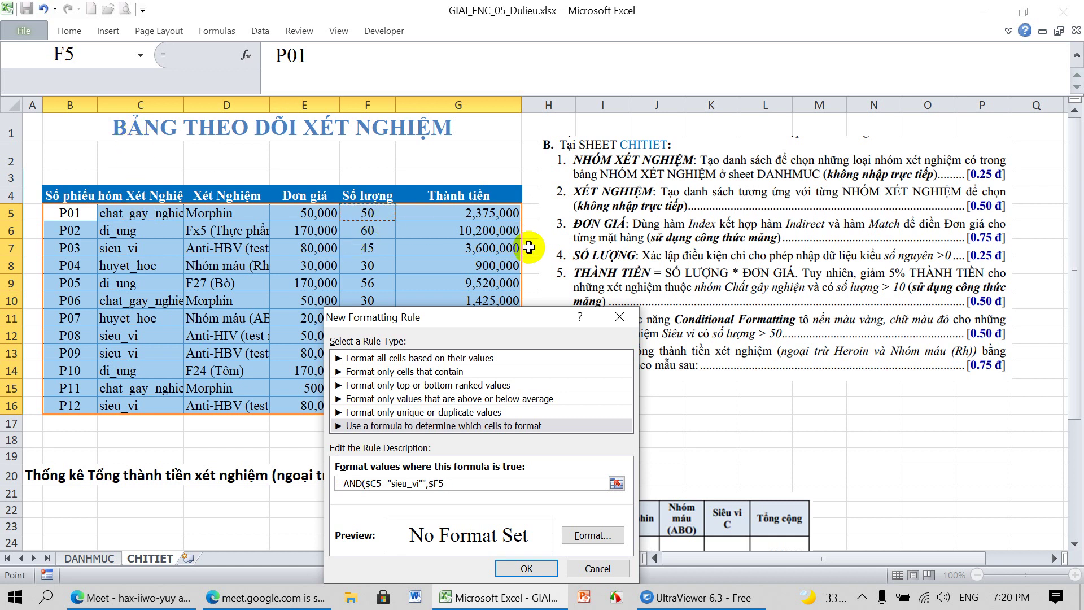
{"action": "type", "text": ">50"}
Format the rule with a yellow fill and red font, then attempt to save it
{"action": "left_click", "coordinate": [589, 537]}
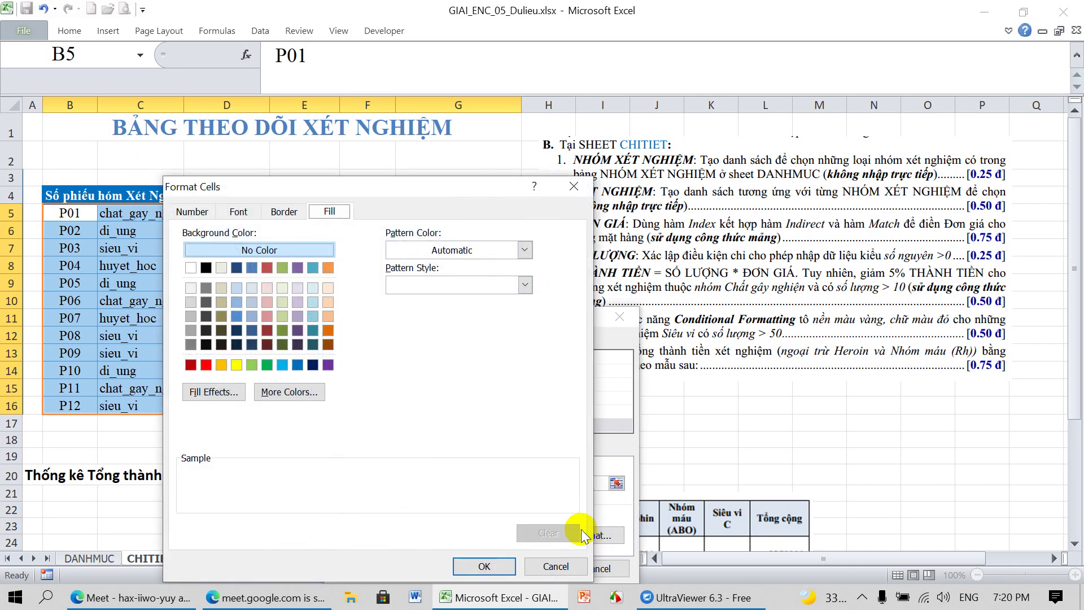
{"action": "left_click", "coordinate": [236, 365]}
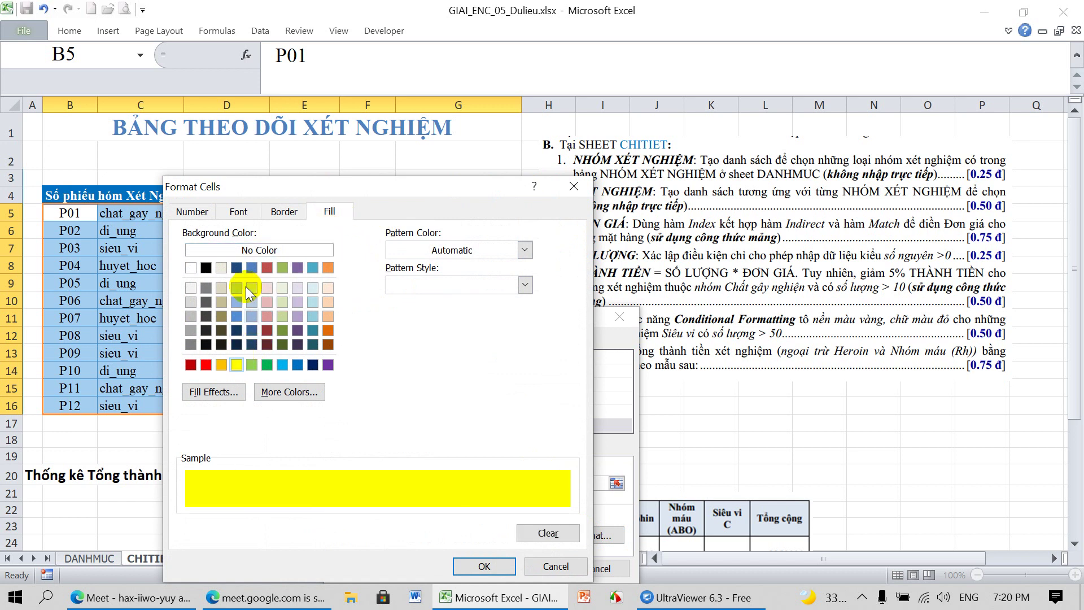
{"action": "left_click", "coordinate": [247, 214]}
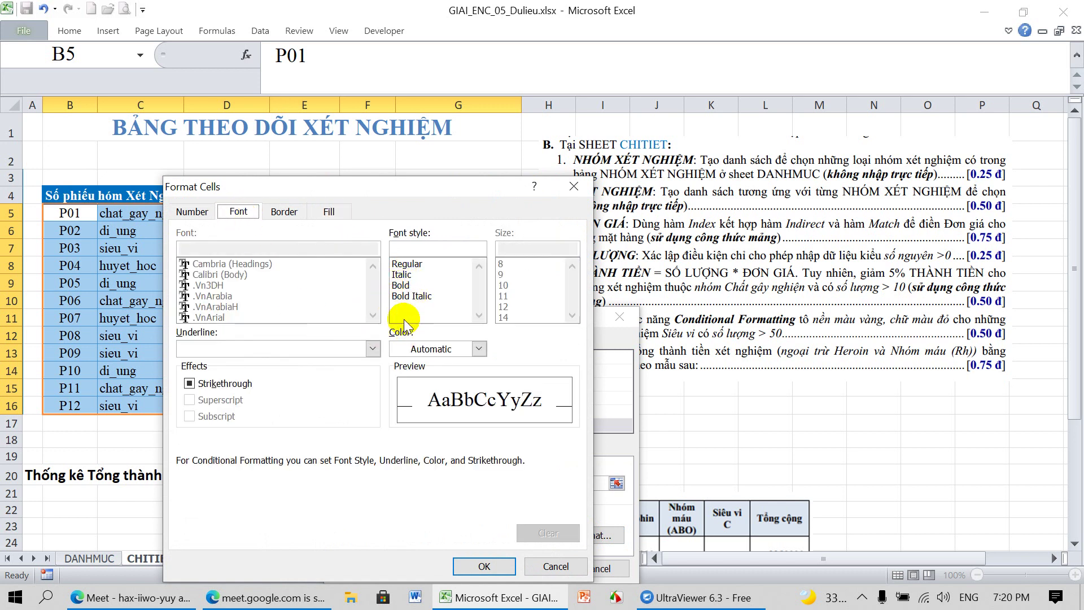
{"action": "left_click", "coordinate": [474, 351]}
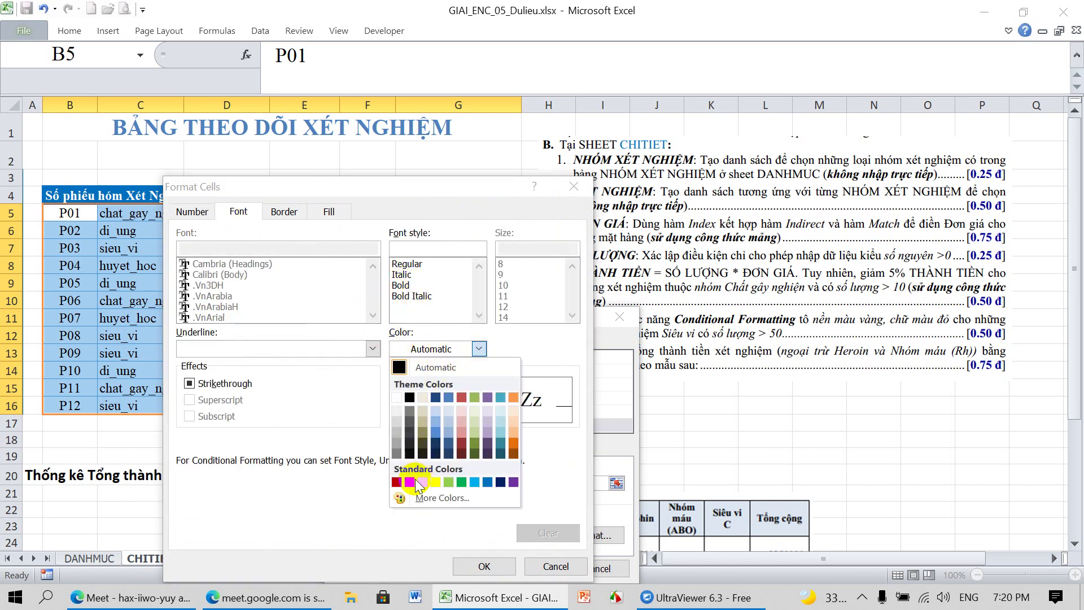
{"action": "left_click", "coordinate": [409, 481]}
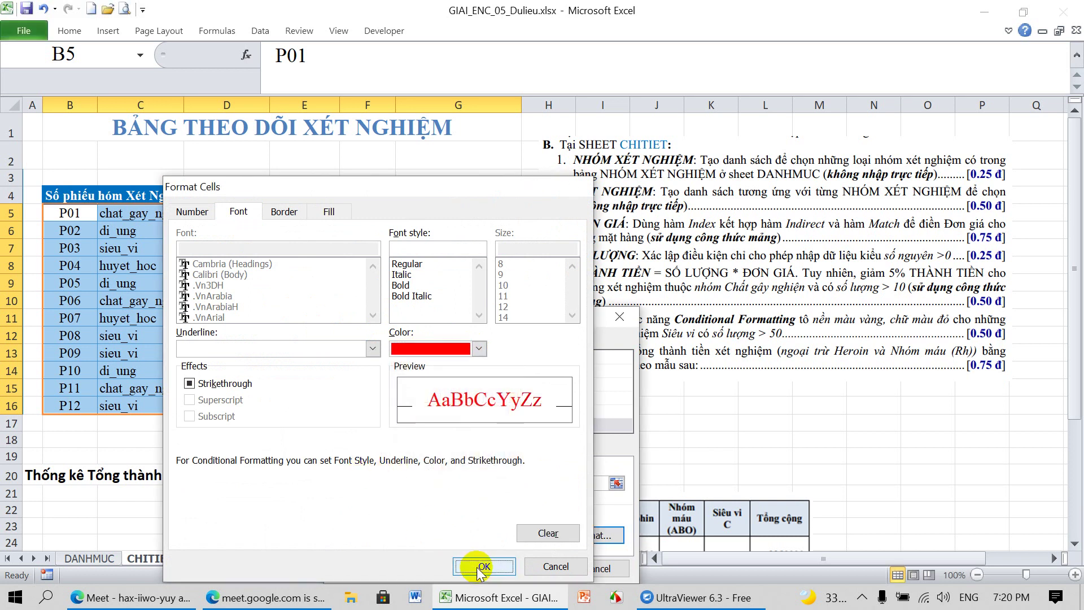
{"action": "left_click", "coordinate": [480, 566]}
{"action": "left_click", "coordinate": [526, 568]}
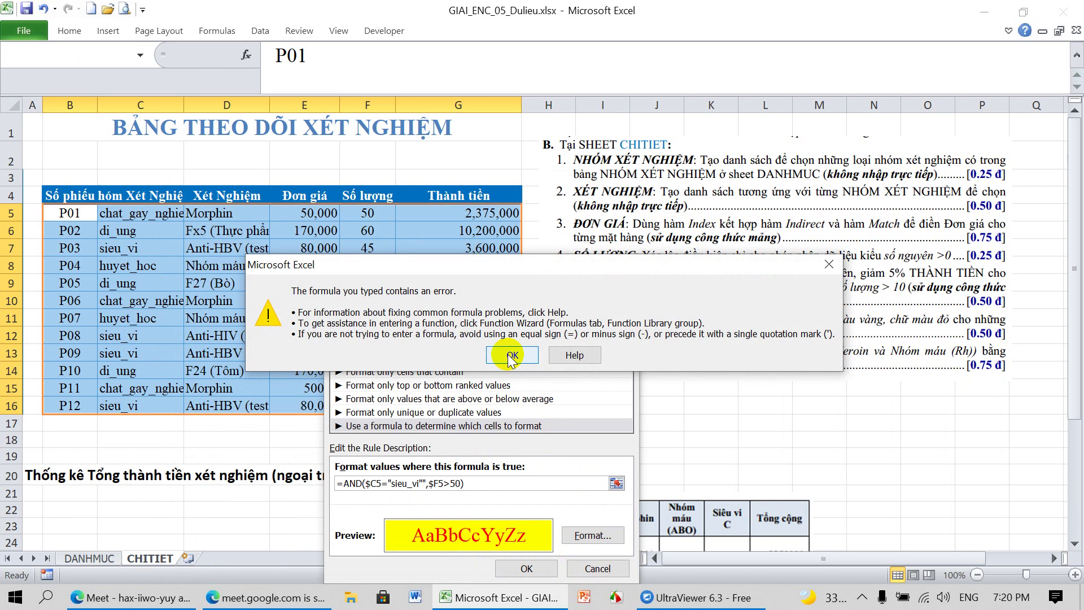
Remove the extra quote so the rule reads =AND($C5="sieu_vi",$F5>50), then apply it to $B$5:$G$16
{"action": "left_click", "coordinate": [511, 356]}
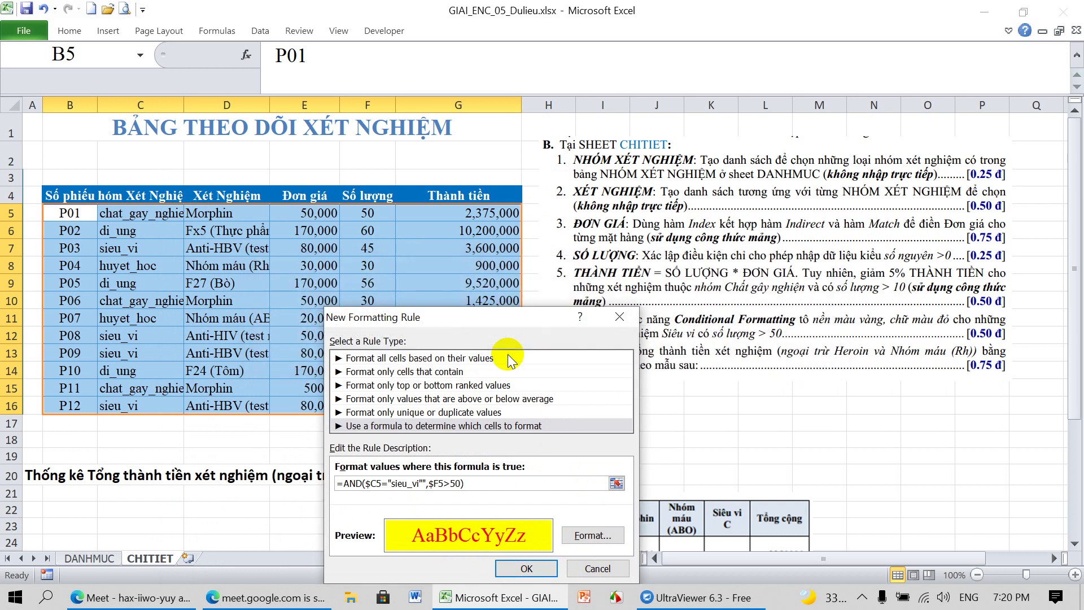
{"action": "left_click", "coordinate": [423, 481]}
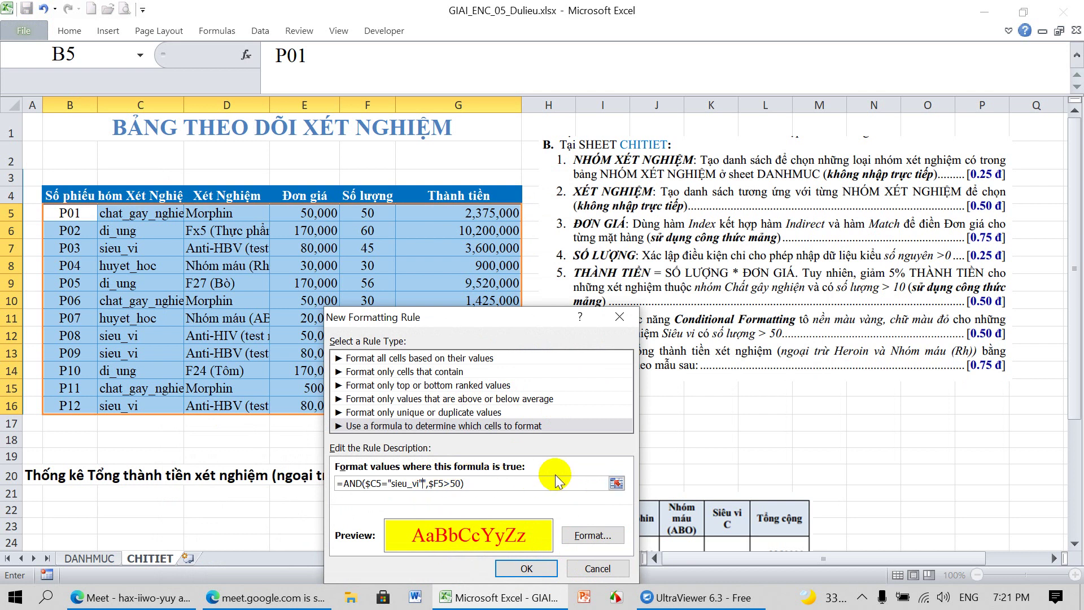
{"action": "key", "text": "BackSpace"}
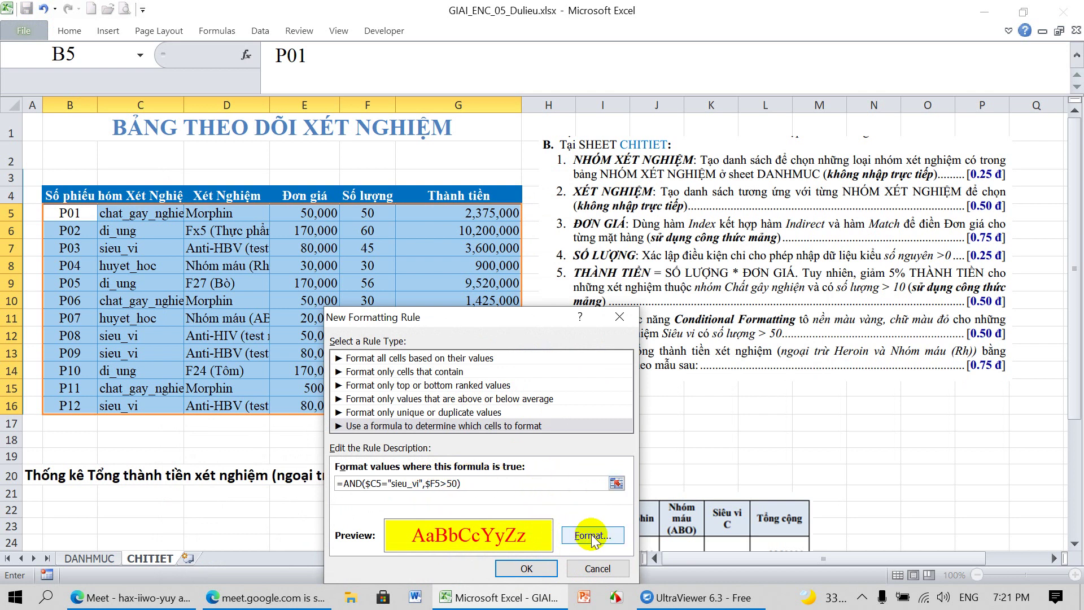
{"action": "left_click", "coordinate": [531, 568]}
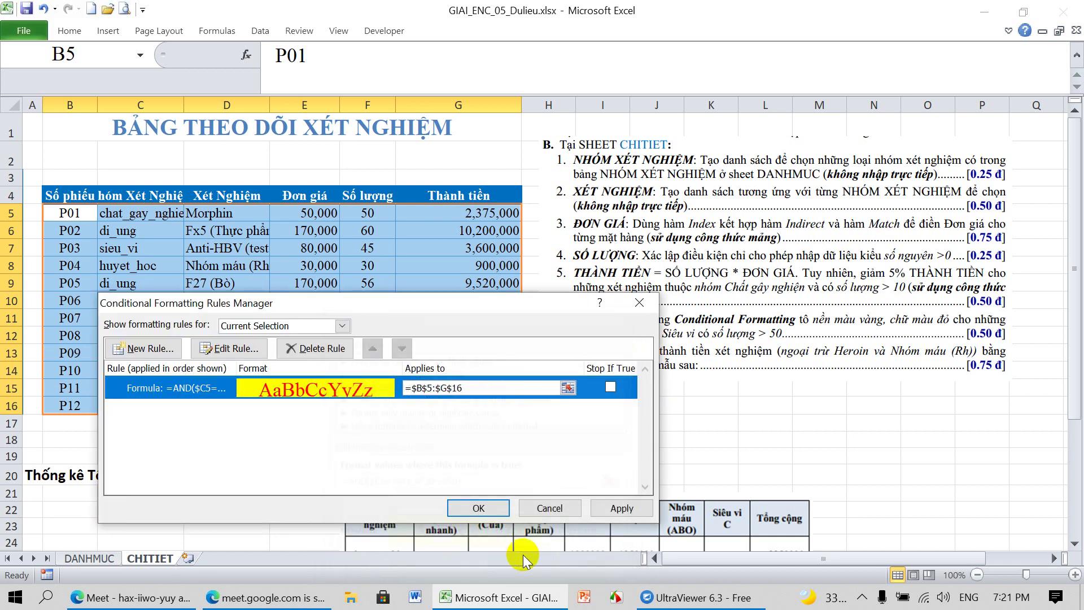
{"action": "left_click", "coordinate": [622, 508]}
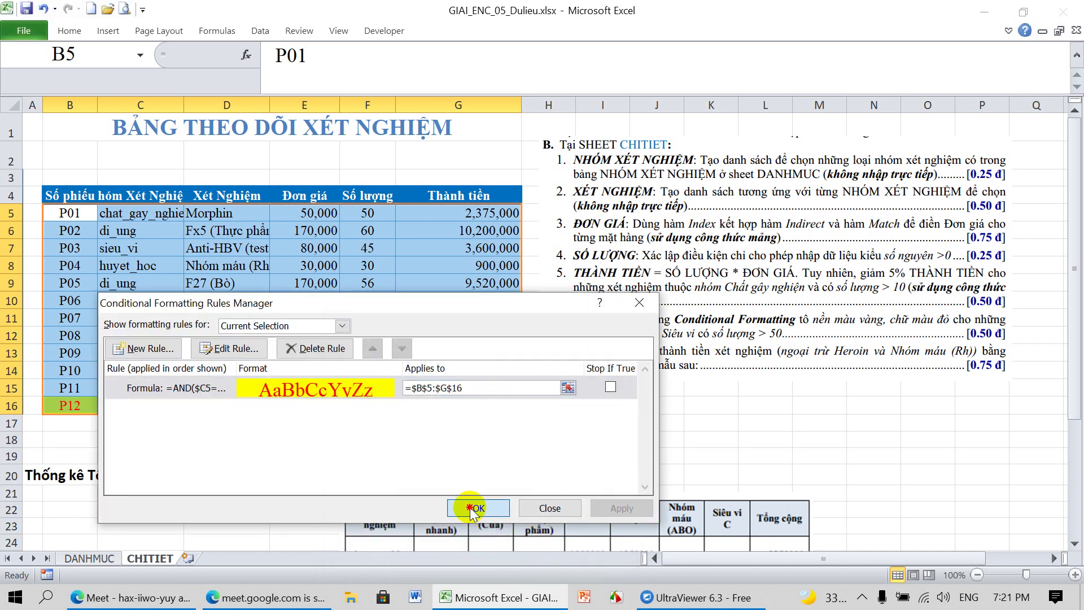
{"action": "left_click", "coordinate": [479, 509]}
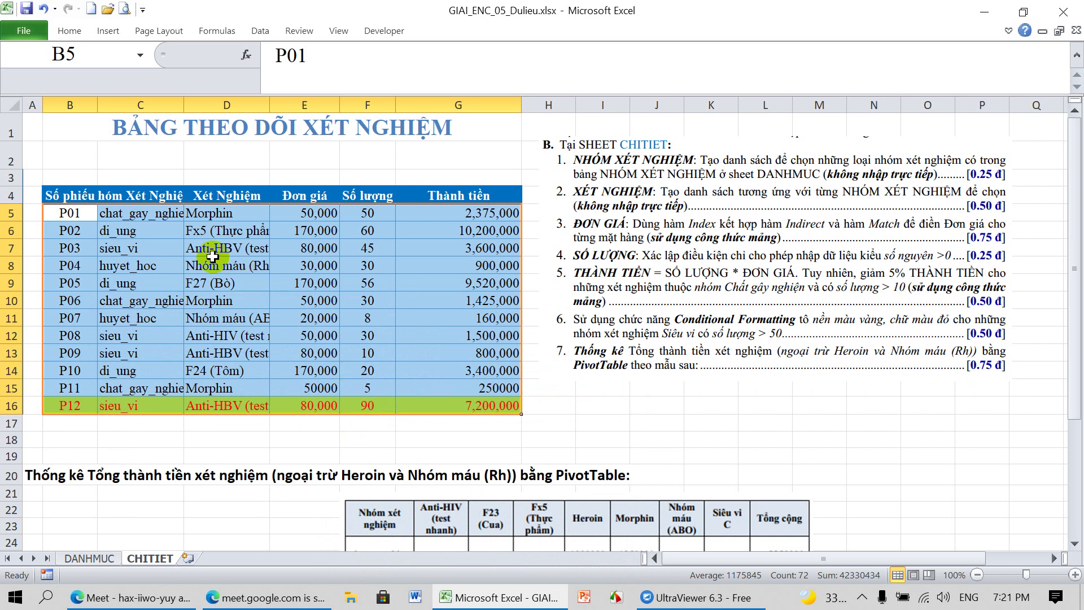
Drag the sample PivotTable picture further right to clear the area under the row 20 heading
{"action": "left_click", "coordinate": [367, 251]}
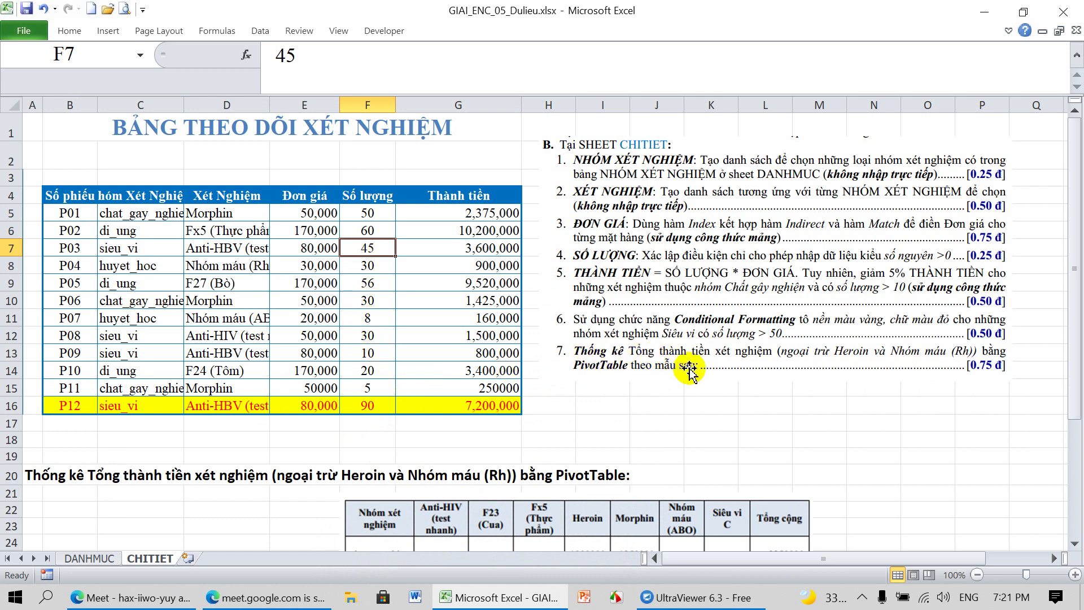
{"action": "scroll", "coordinate": [717, 387], "scroll_direction": "down", "scroll_amount": 1}
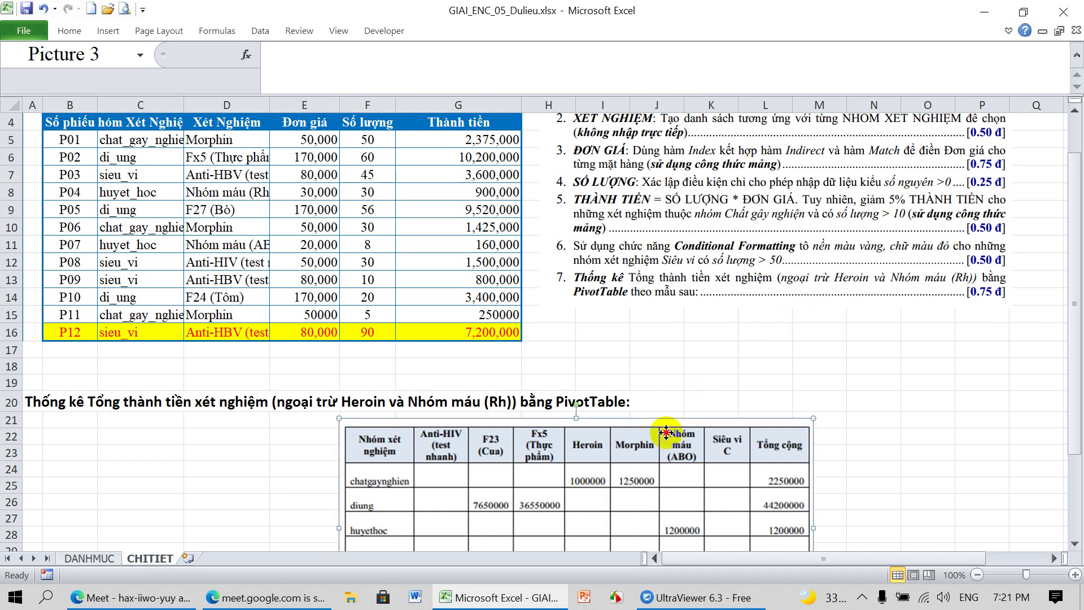
{"action": "left_click_drag", "start_coordinate": [667, 435], "coordinate": [810, 414]}
{"action": "scroll", "coordinate": [709, 355], "scroll_direction": "down", "scroll_amount": 2}
{"action": "left_click_drag", "start_coordinate": [709, 386], "coordinate": [738, 401]}
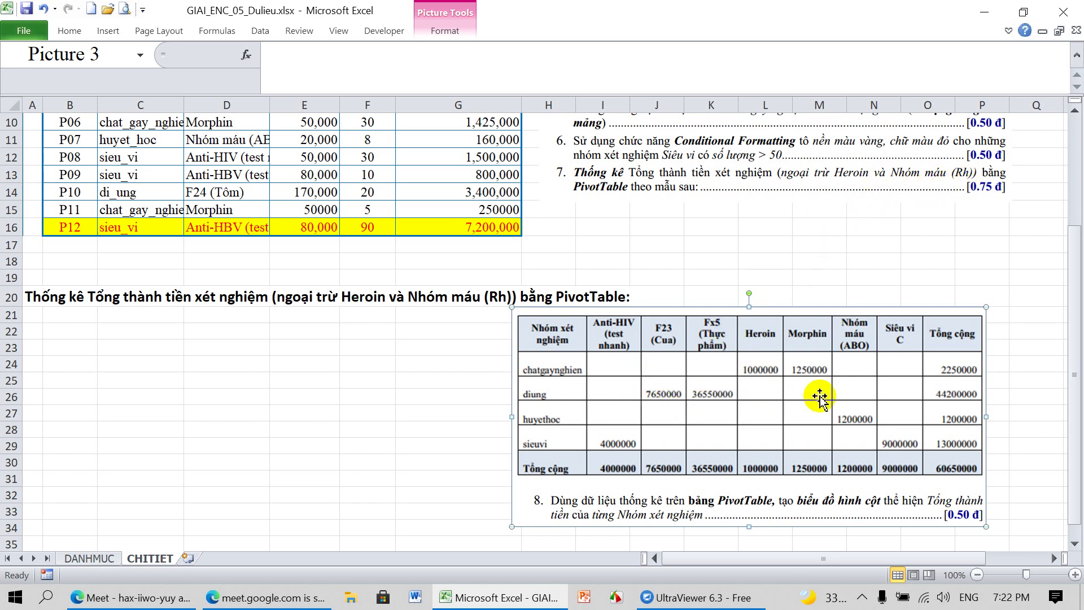
{"action": "left_click_drag", "start_coordinate": [743, 387], "coordinate": [854, 385]}
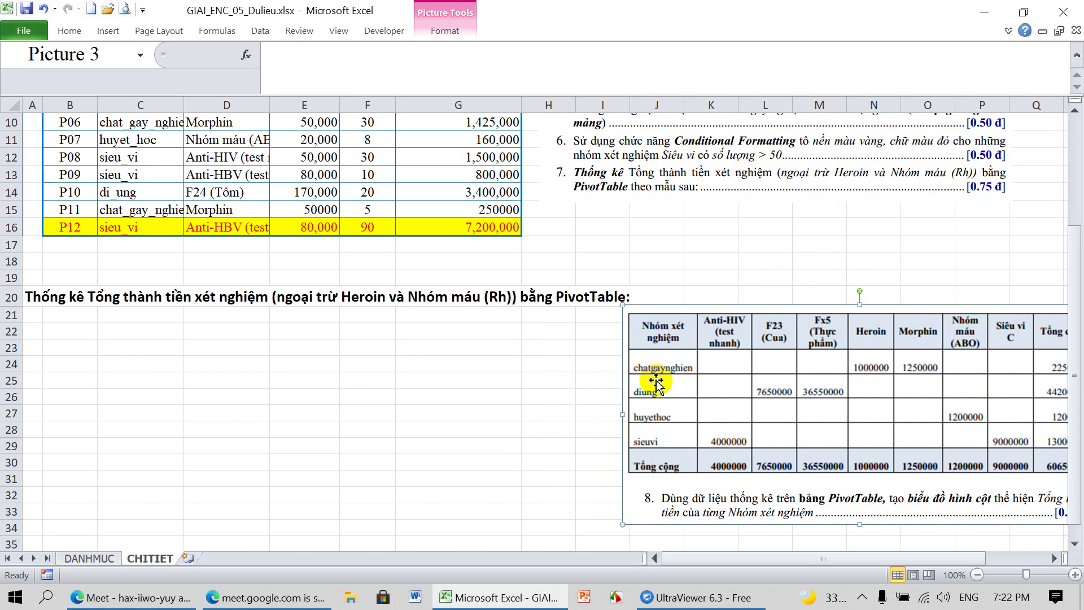
{"action": "left_click", "coordinate": [448, 375]}
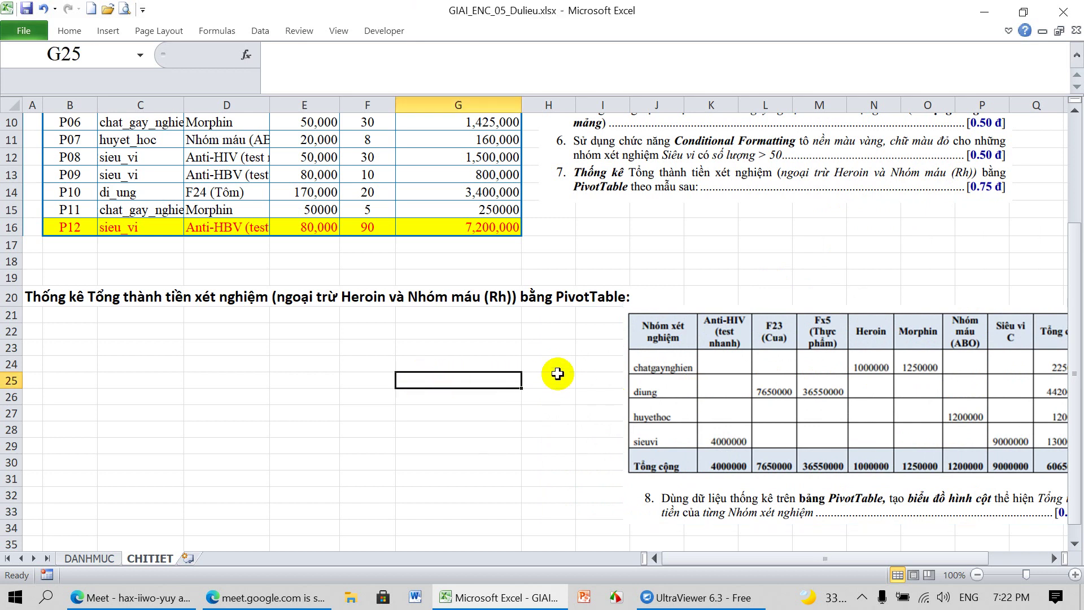
{"action": "scroll", "coordinate": [551, 370], "scroll_direction": "up", "scroll_amount": 3}
Insert a PivotTable from source range B4:G16 with its location set to CHITIET!$C$22
{"action": "left_click", "coordinate": [109, 32]}
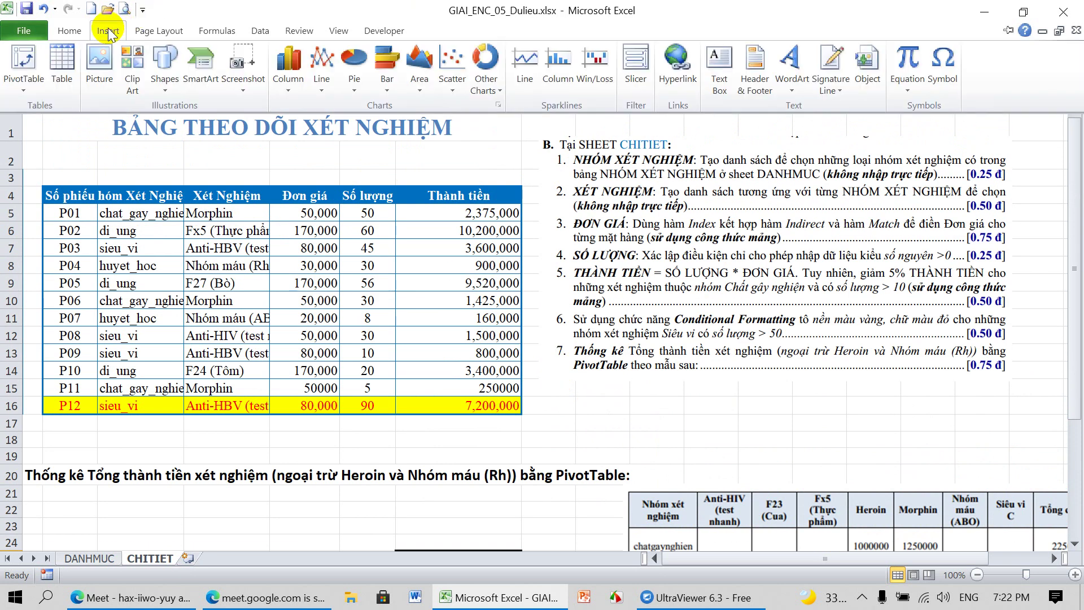
{"action": "left_click", "coordinate": [22, 61]}
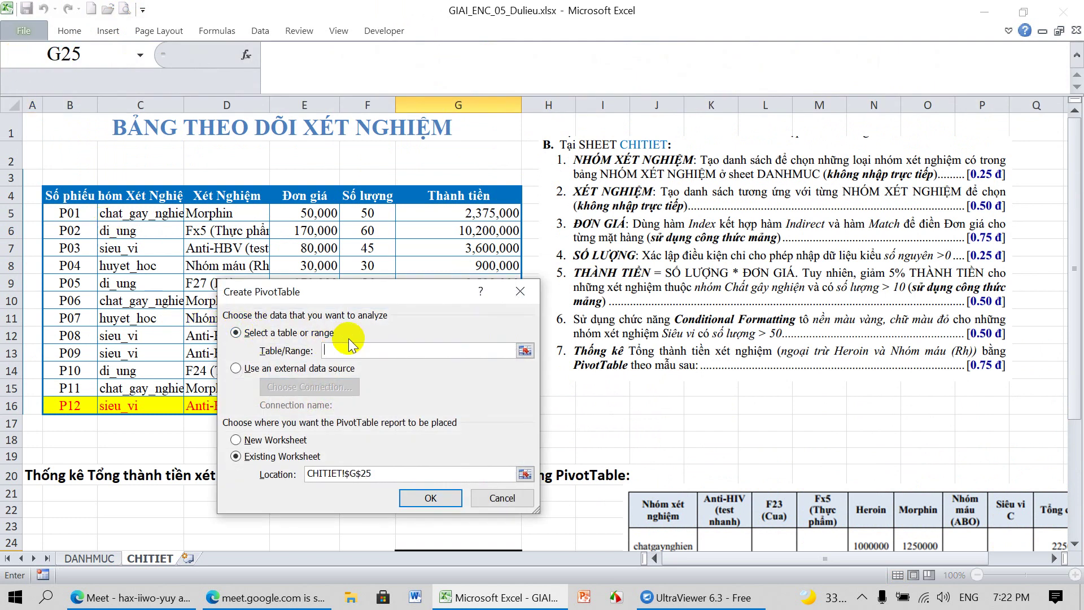
{"action": "mouse_move", "coordinate": [338, 298]}
{"action": "left_mouse_down"}
{"action": "mouse_move", "coordinate": [405, 310]}
{"action": "mouse_move", "coordinate": [728, 245]}
{"action": "left_mouse_up"}
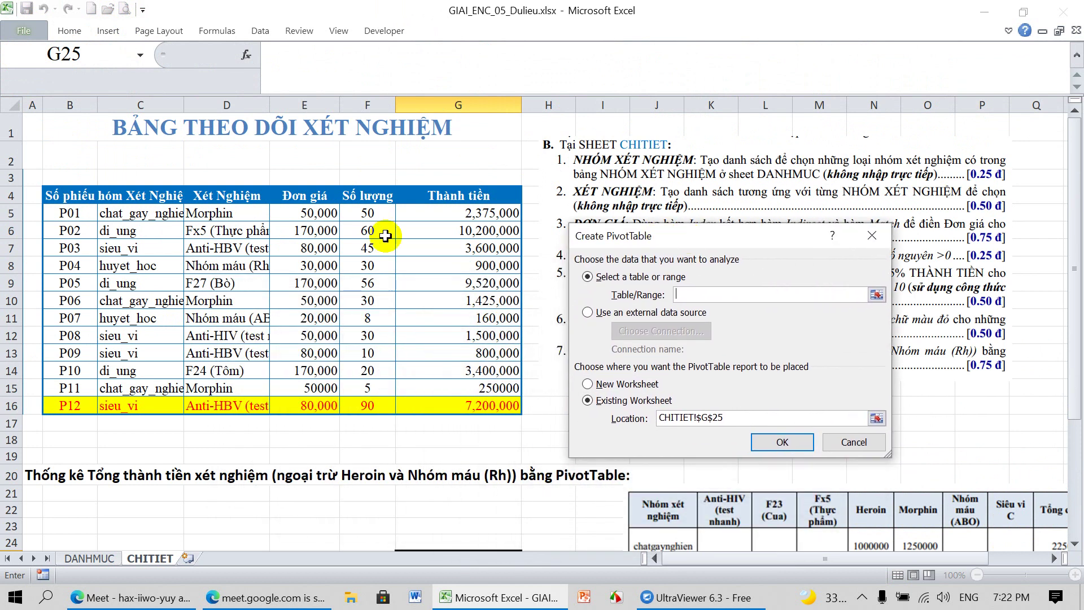
{"action": "mouse_move", "coordinate": [62, 196]}
{"action": "left_mouse_down"}
{"action": "mouse_move", "coordinate": [456, 229]}
{"action": "mouse_move", "coordinate": [457, 354]}
{"action": "left_mouse_up"}
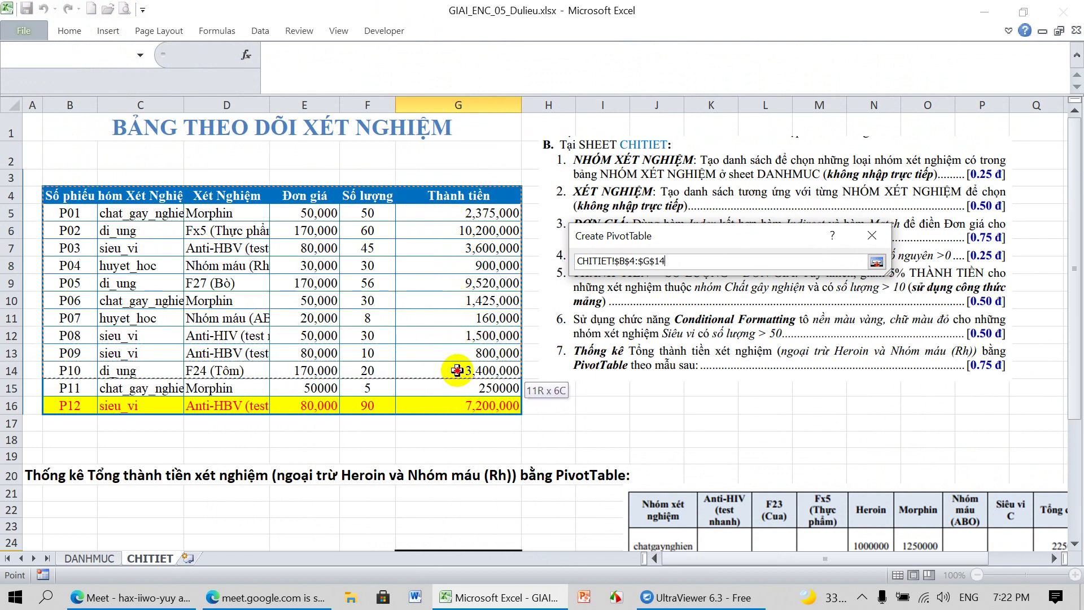
{"action": "left_click_drag", "start_coordinate": [456, 355], "coordinate": [458, 398]}
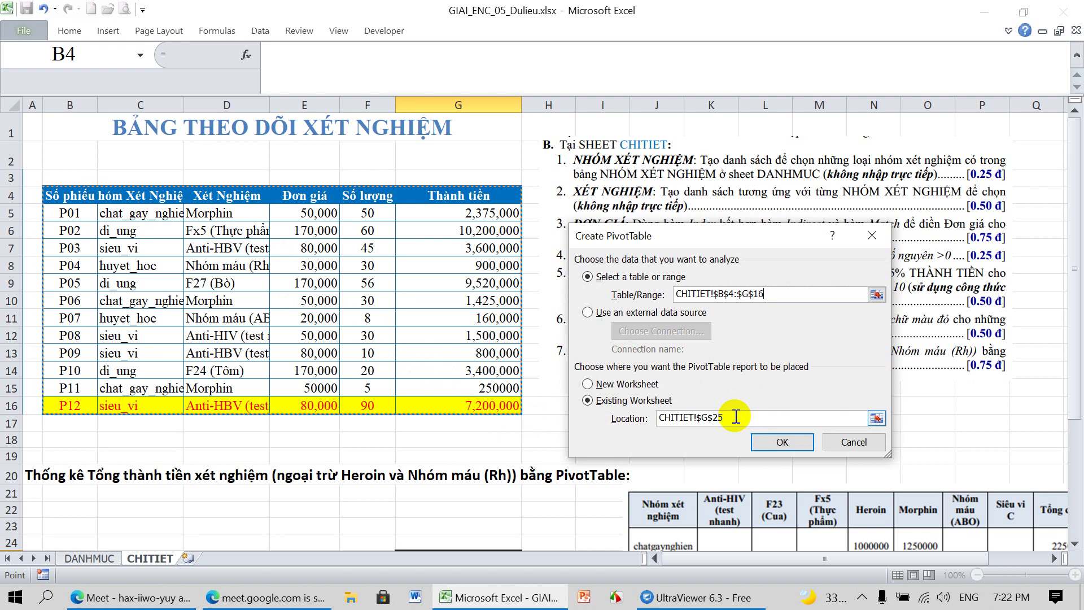
{"action": "left_click_drag", "start_coordinate": [737, 417], "coordinate": [643, 421]}
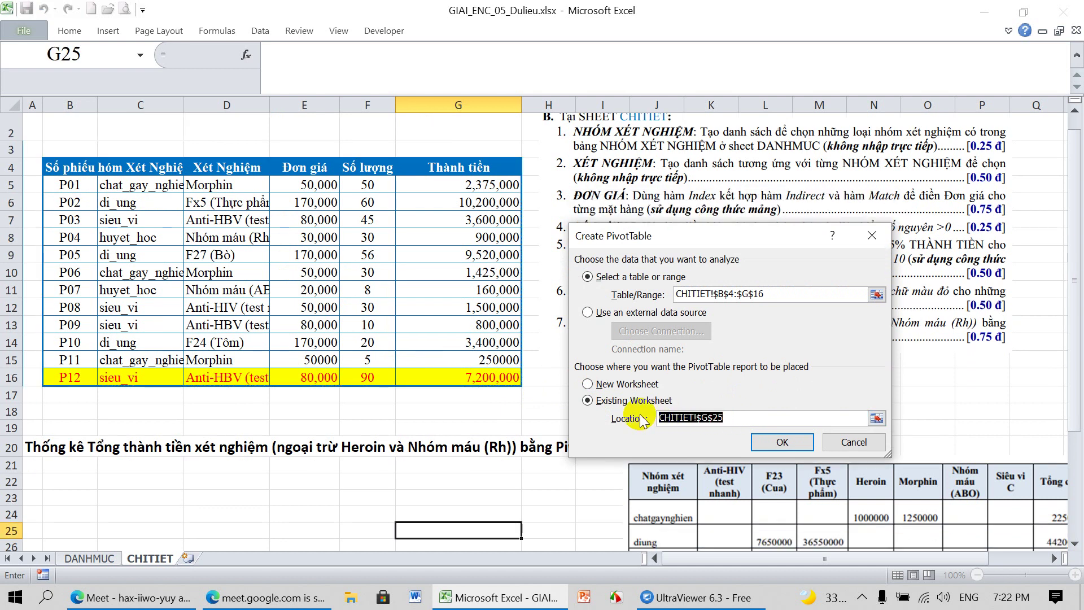
{"action": "key", "text": "Delete"}
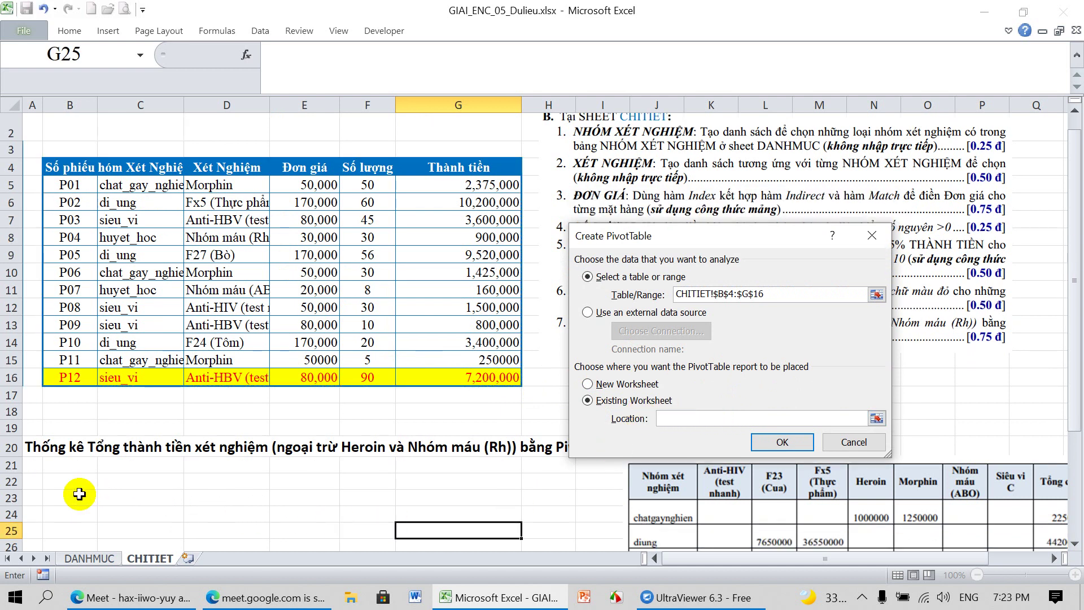
{"action": "left_click", "coordinate": [123, 483]}
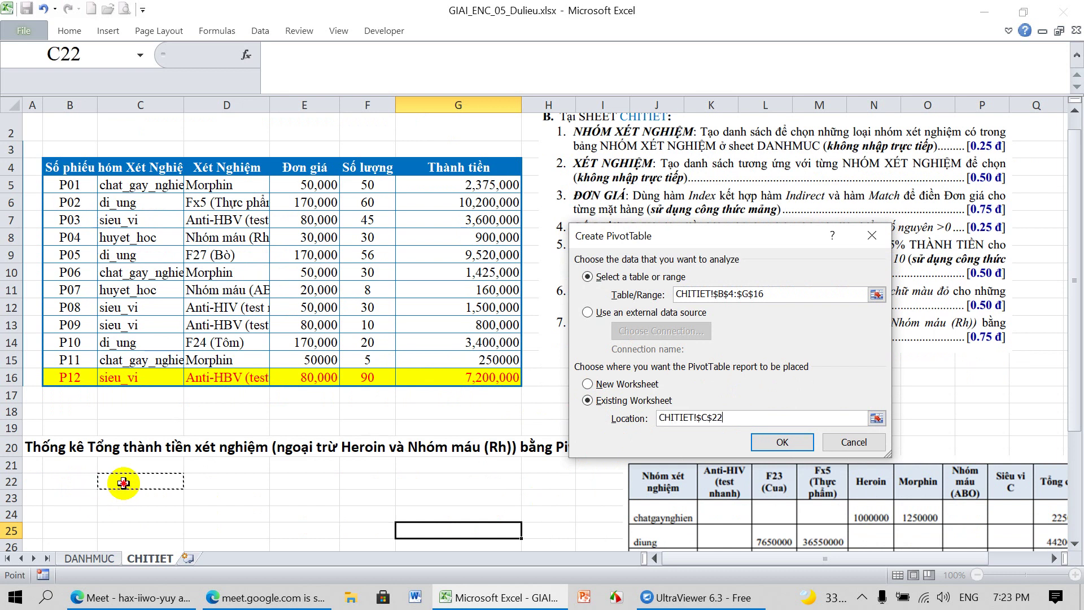
{"action": "left_click", "coordinate": [782, 443]}
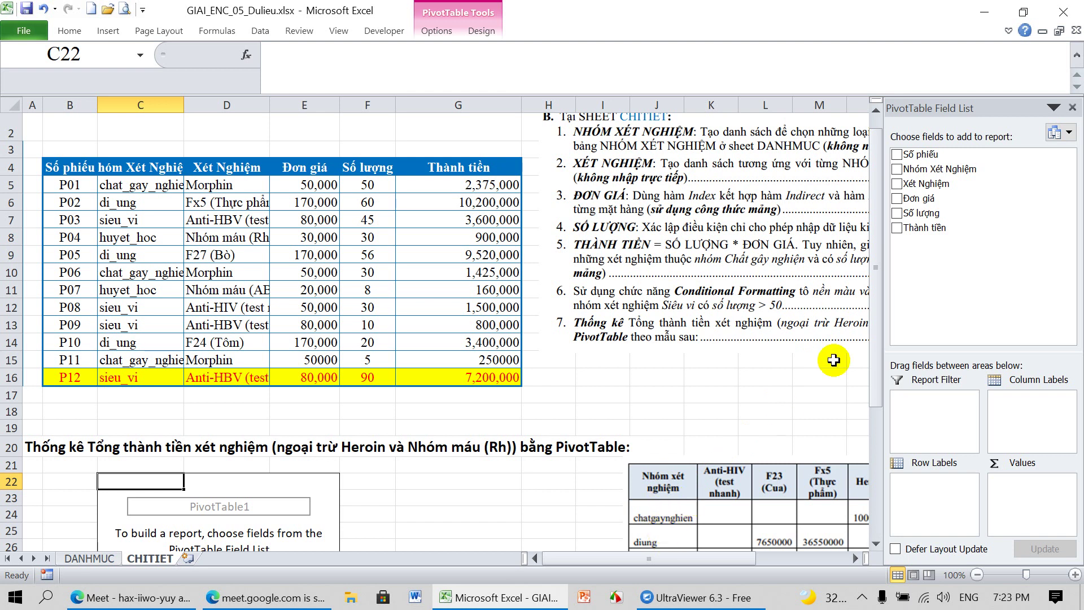
Put Nhóm Xét Nghiệm in Row Labels, Xét Nghiệm in Column Labels and Thành tiền in Values
{"action": "left_click_drag", "start_coordinate": [953, 169], "coordinate": [940, 487]}
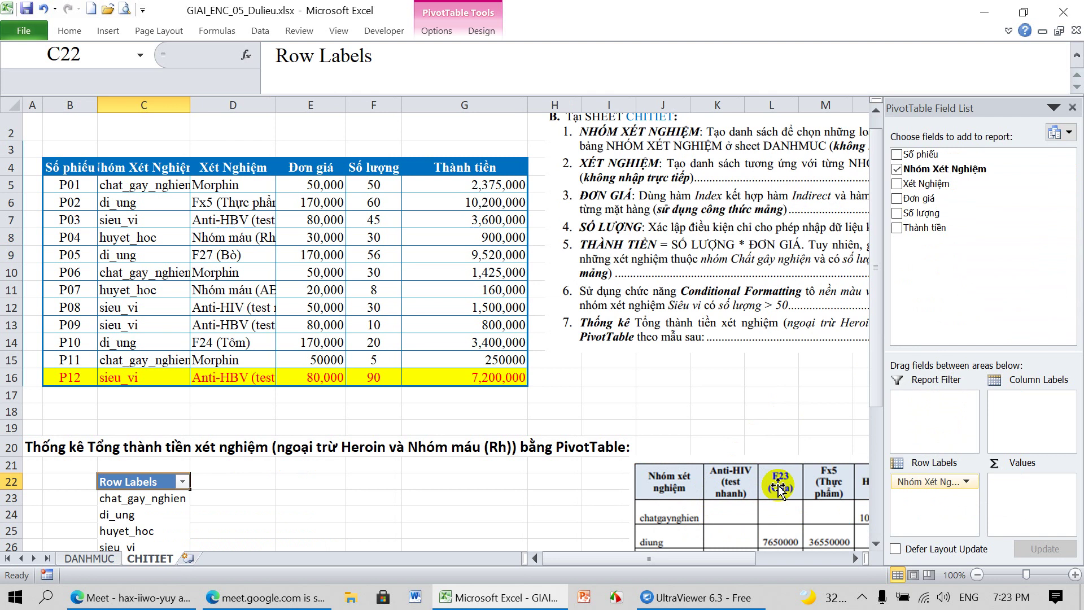
{"action": "left_click_drag", "start_coordinate": [926, 184], "coordinate": [1017, 410]}
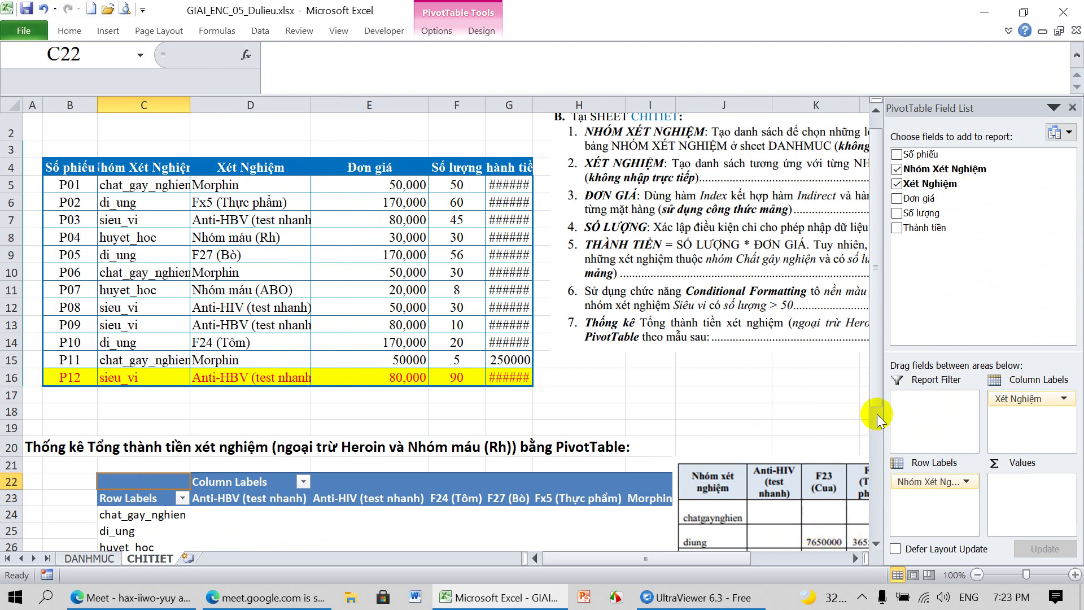
{"action": "left_click_drag", "start_coordinate": [931, 231], "coordinate": [1031, 491]}
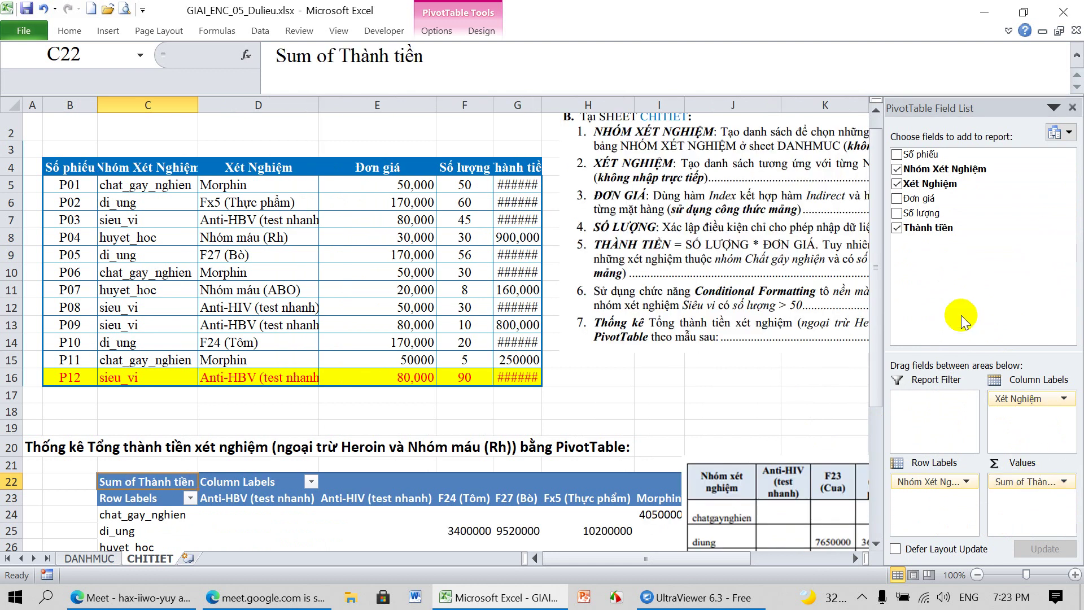
Browse the PivotTable Design and Options ribbons, then bring the Field List back
{"action": "left_click", "coordinate": [1072, 108]}
{"action": "left_click", "coordinate": [482, 31]}
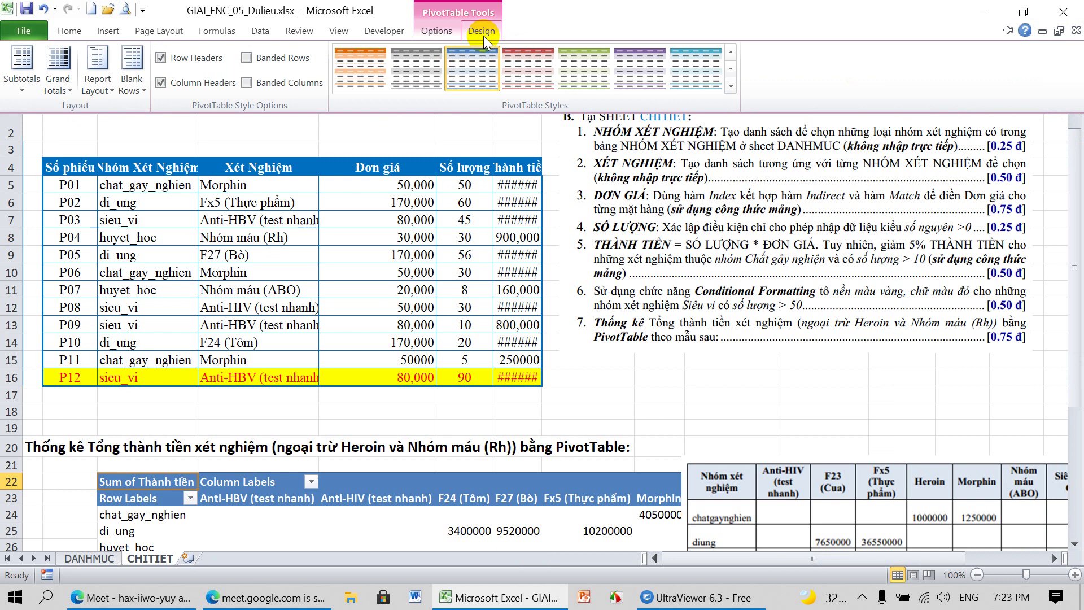
{"action": "left_click", "coordinate": [435, 32]}
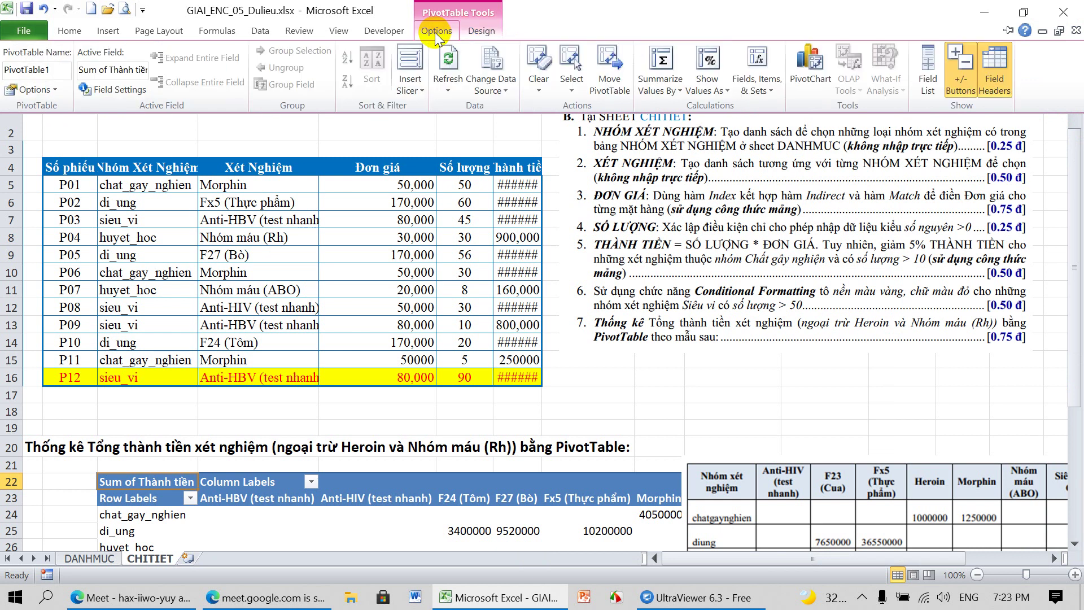
{"action": "left_click", "coordinate": [928, 71]}
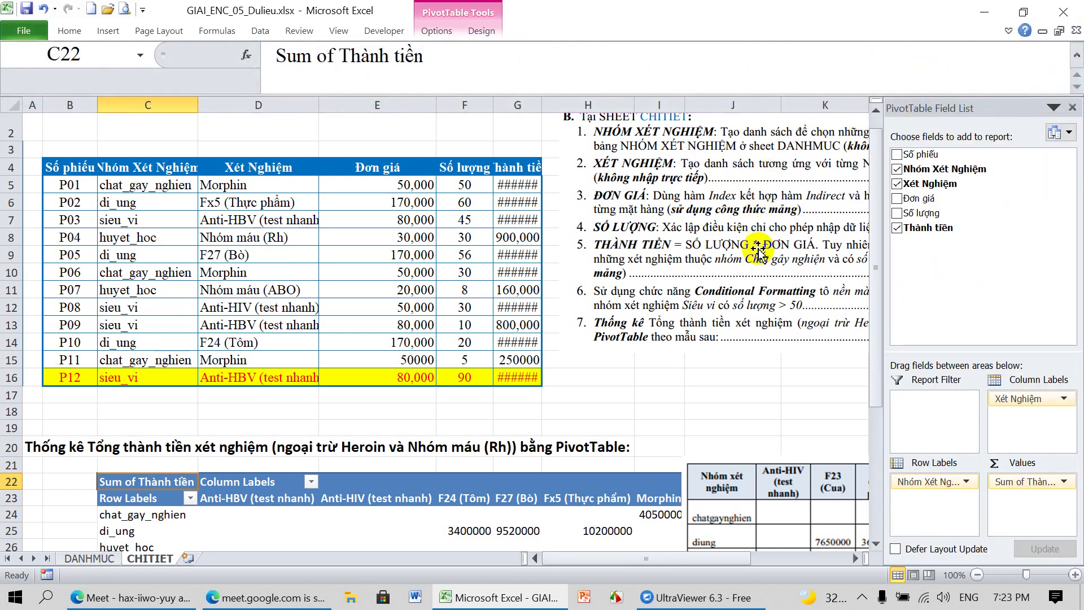
{"action": "scroll", "coordinate": [729, 348], "scroll_direction": "down", "scroll_amount": 3}
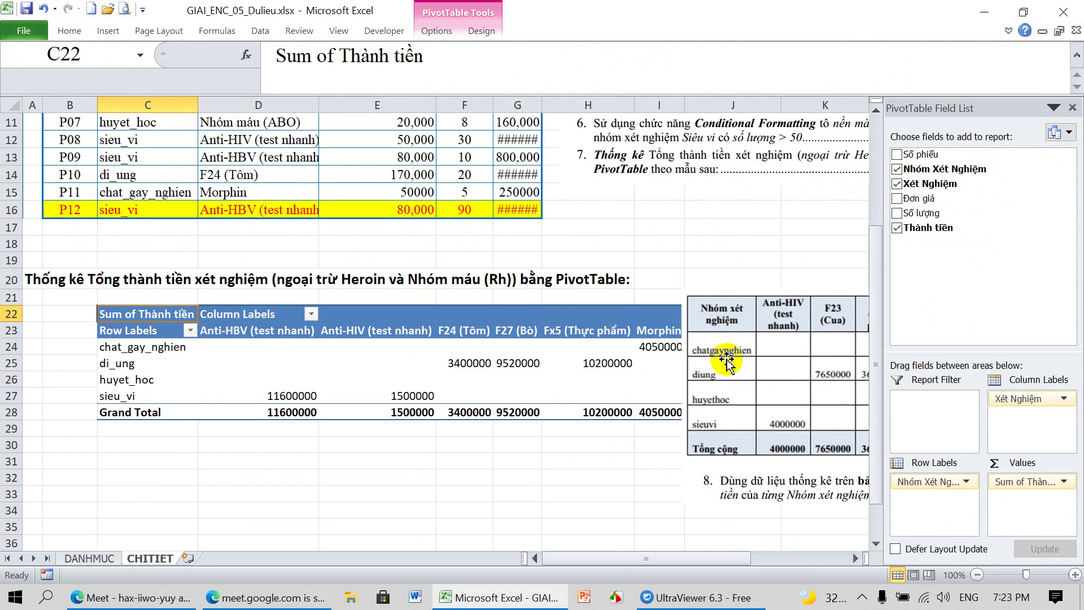
Move the sample table picture below the PivotTable and browse the Column Labels filter checklist
{"action": "left_click_drag", "start_coordinate": [741, 331], "coordinate": [278, 340]}
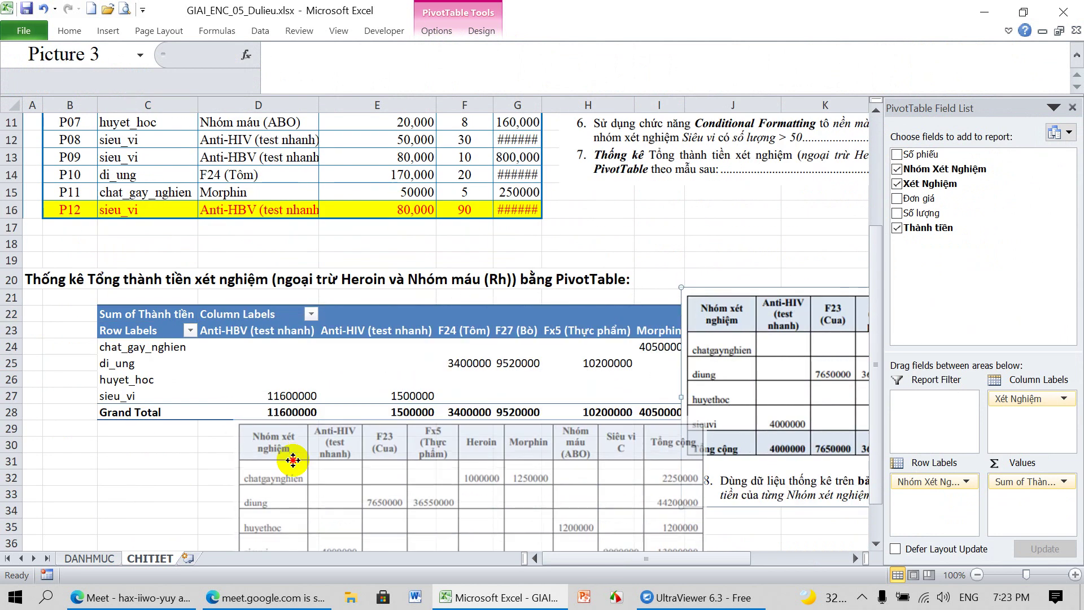
{"action": "left_click_drag", "start_coordinate": [278, 340], "coordinate": [284, 449]}
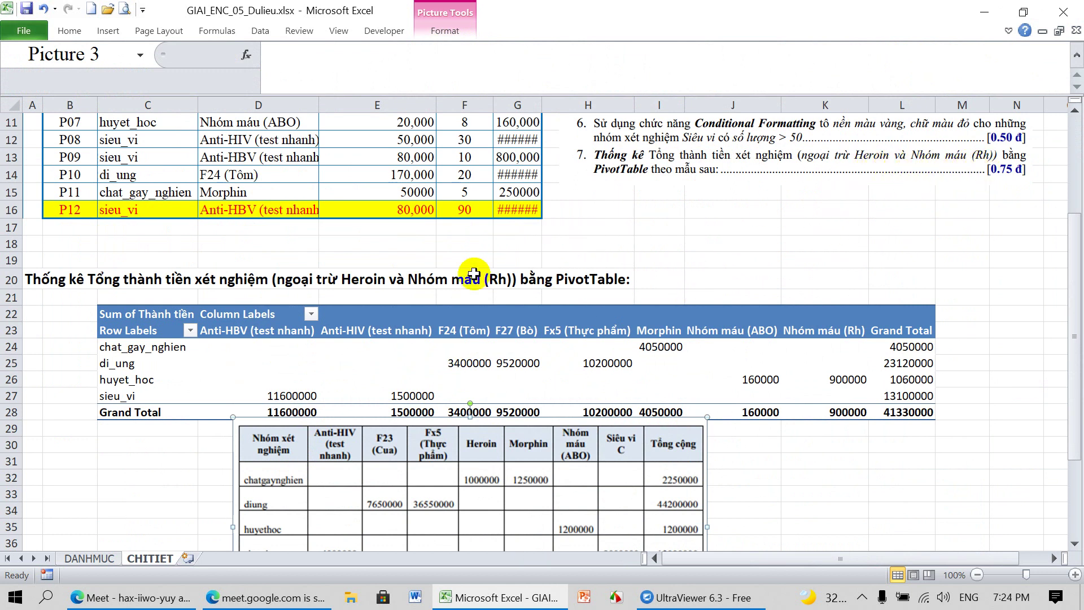
{"action": "left_click", "coordinate": [312, 314]}
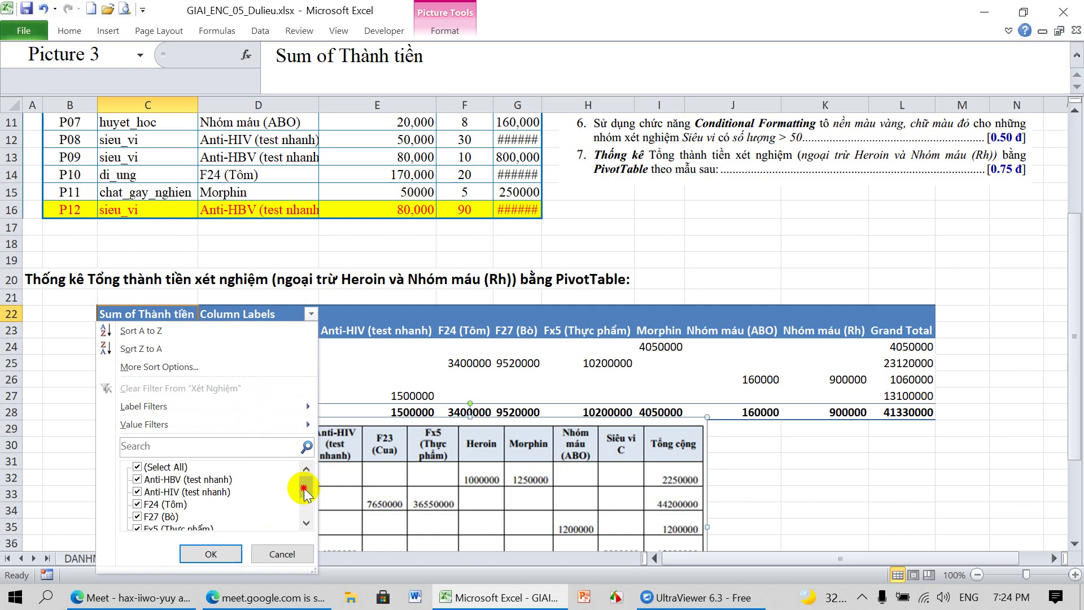
{"action": "left_click_drag", "start_coordinate": [306, 489], "coordinate": [304, 514]}
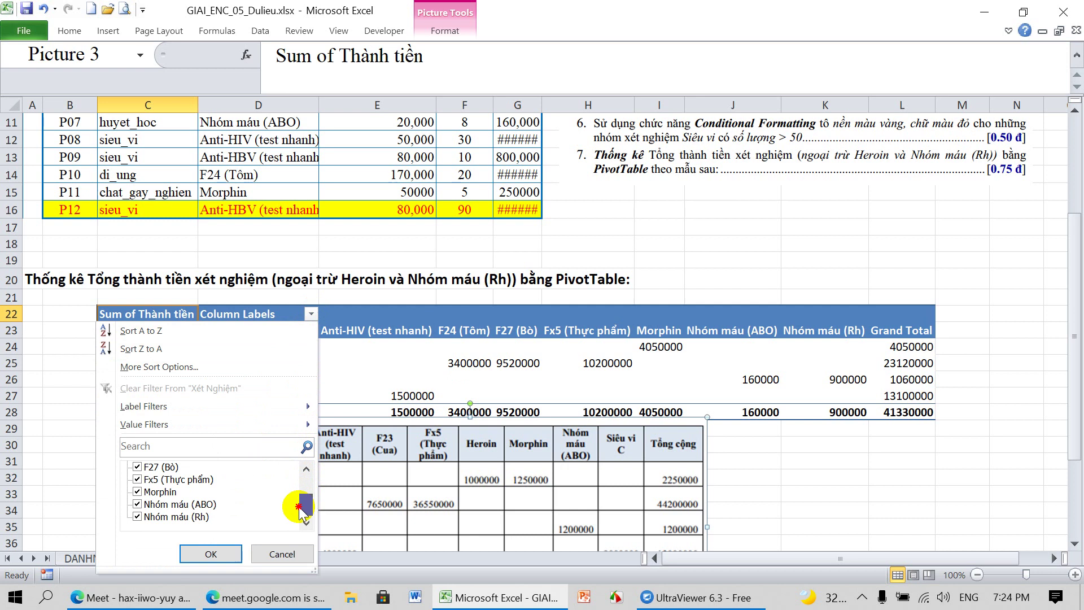
{"action": "left_click_drag", "start_coordinate": [303, 511], "coordinate": [303, 489]}
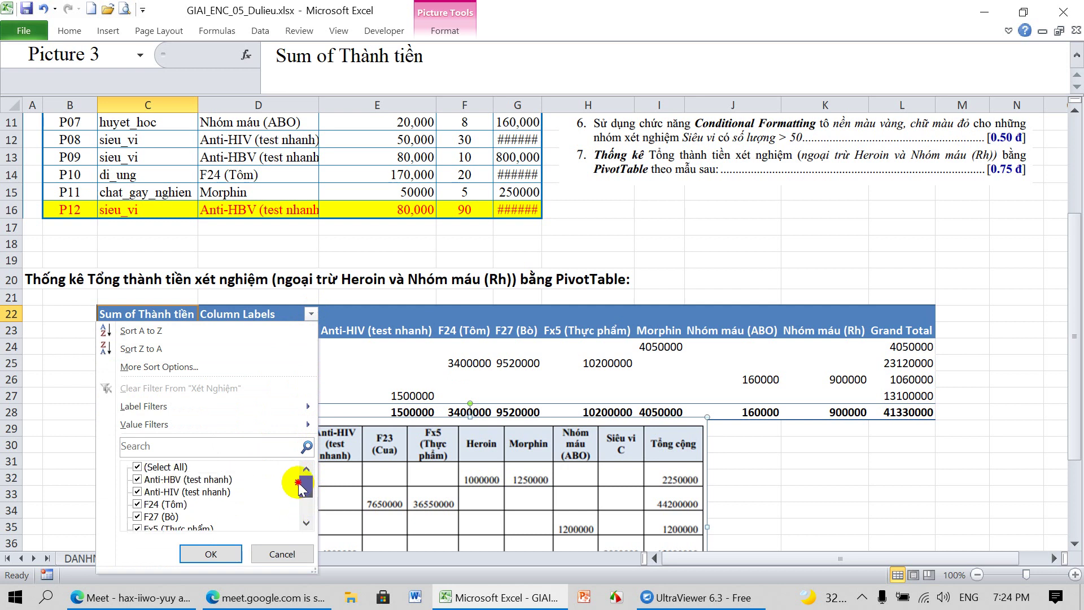
{"action": "left_click_drag", "start_coordinate": [294, 484], "coordinate": [291, 510]}
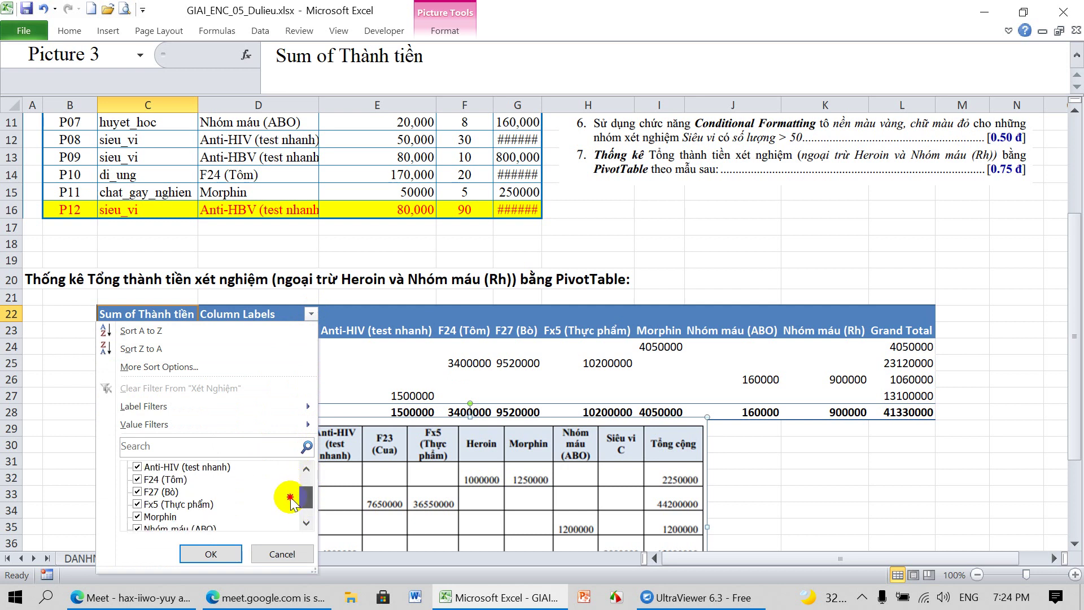
{"action": "left_click", "coordinate": [307, 470]}
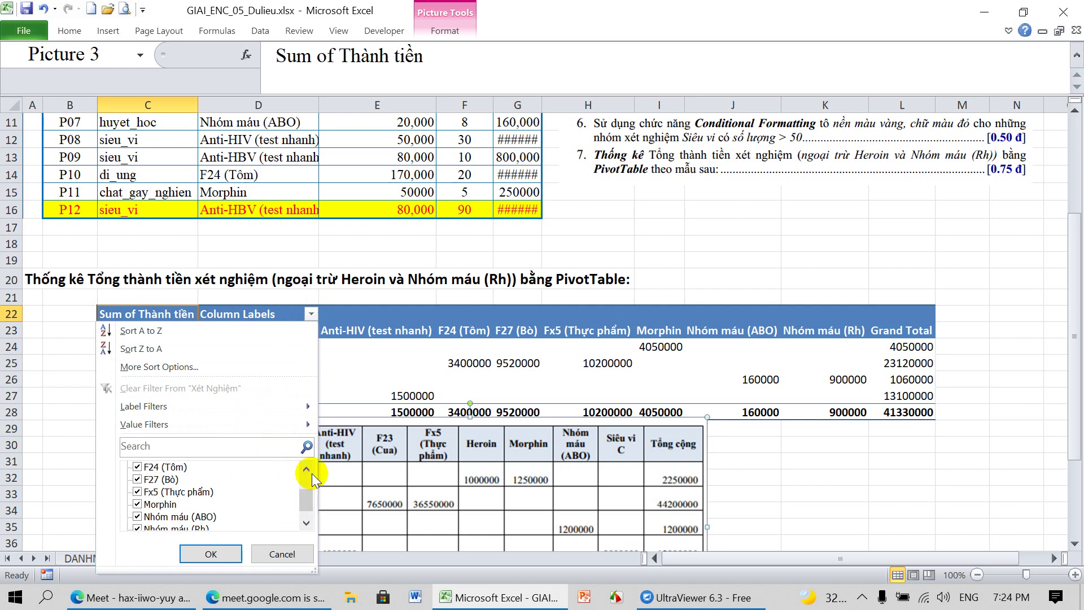
Refresh PivotTable1 so Heroin and Nhóm máu (Rh) columns appear, then hide the Field List
{"action": "left_click", "coordinate": [282, 554]}
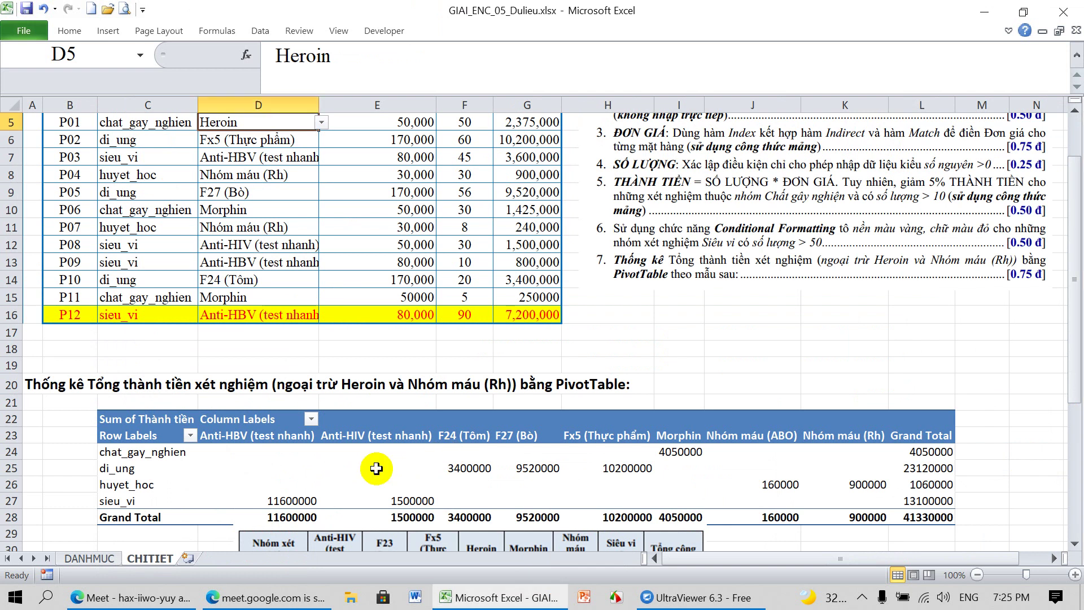
{"action": "left_click", "coordinate": [377, 468]}
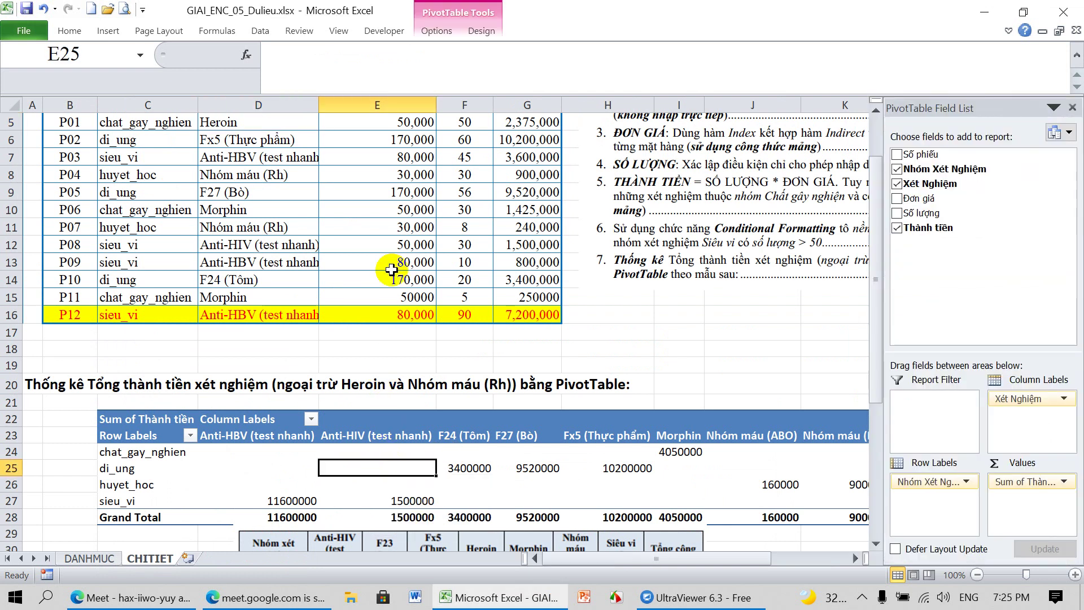
{"action": "left_click", "coordinate": [437, 31]}
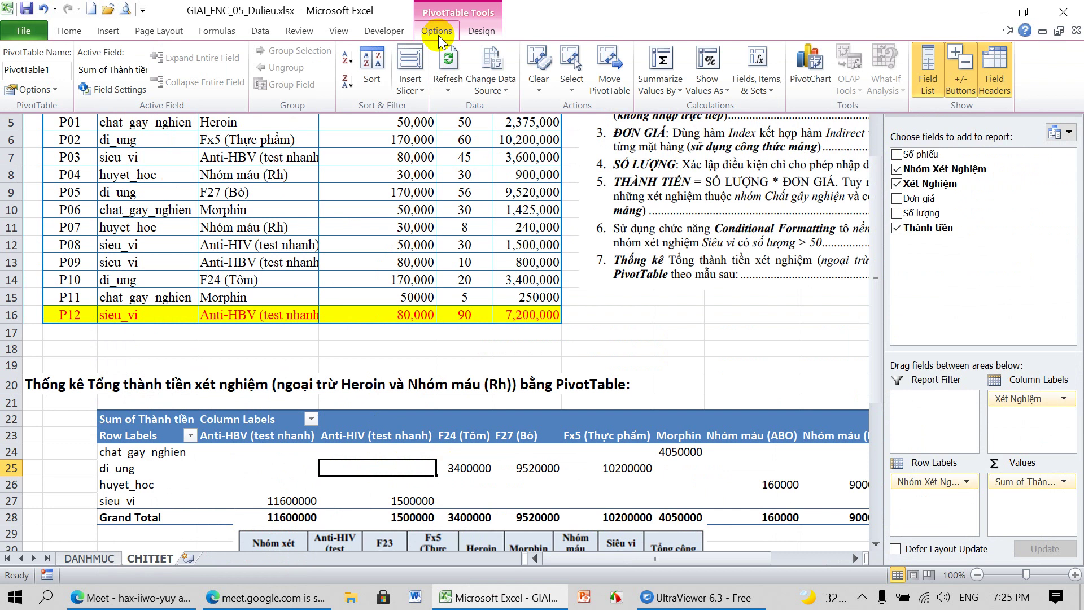
{"action": "left_click", "coordinate": [449, 61]}
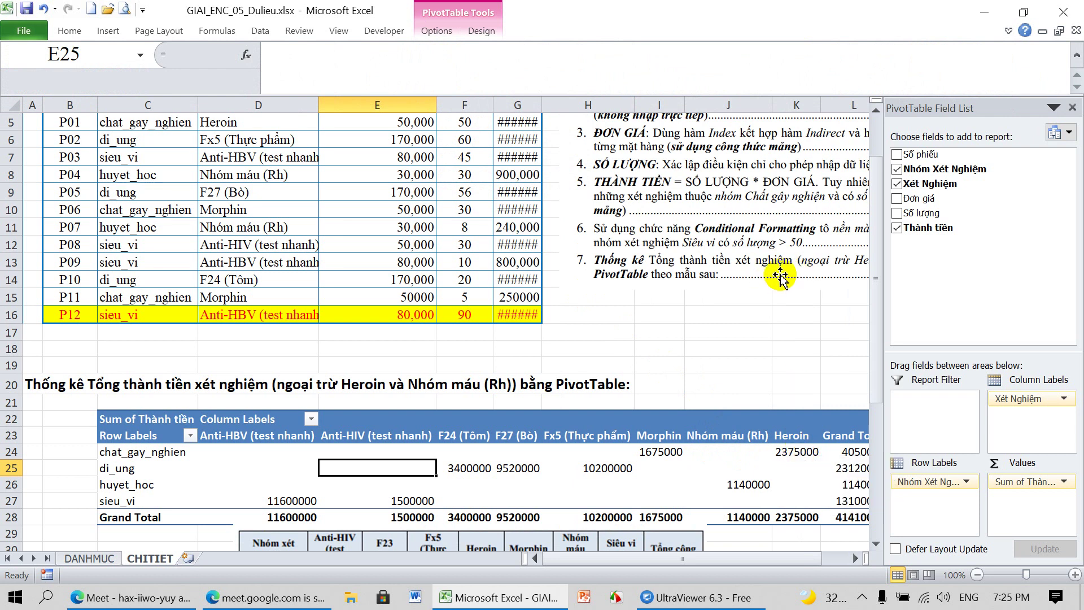
{"action": "left_click", "coordinate": [1073, 108]}
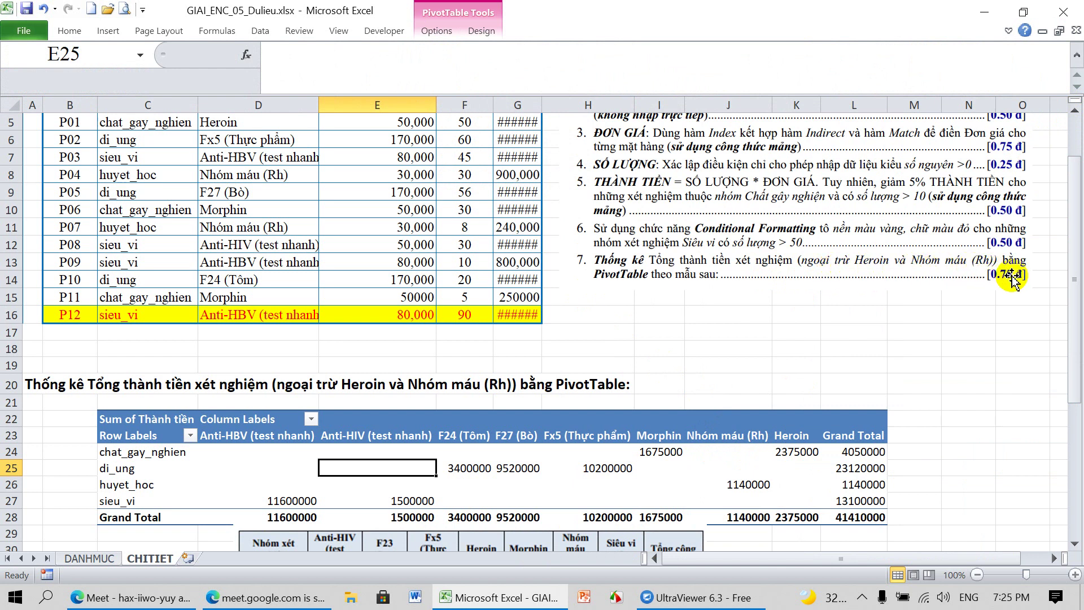
Uncheck Nhóm máu (Rh) and Heroin in the Column Labels filter, leaving a 37895000 Grand Total
{"action": "left_click", "coordinate": [311, 420]}
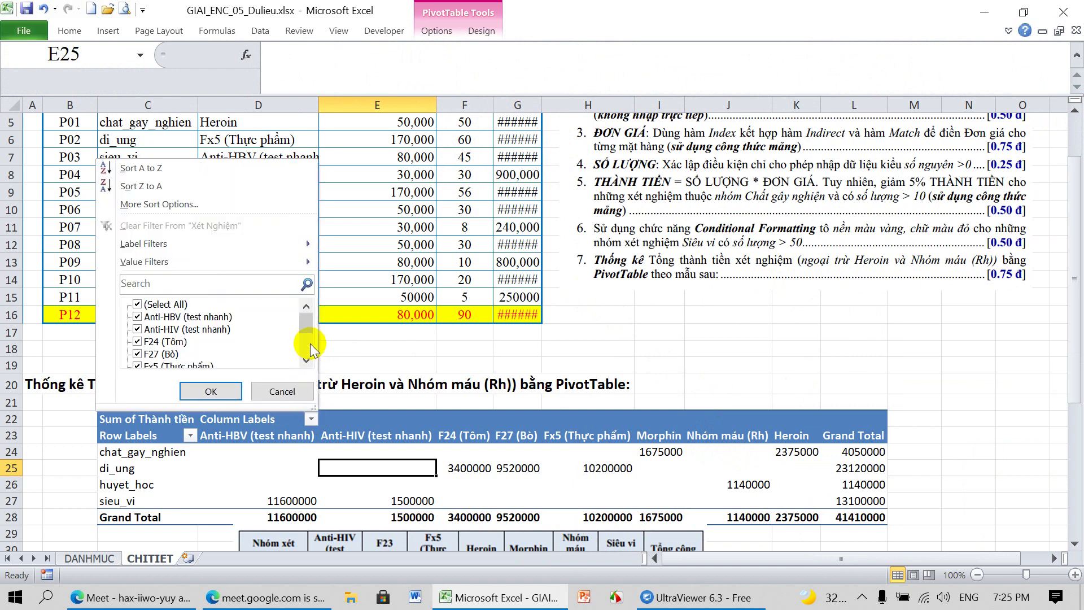
{"action": "left_click_drag", "start_coordinate": [305, 323], "coordinate": [308, 338]}
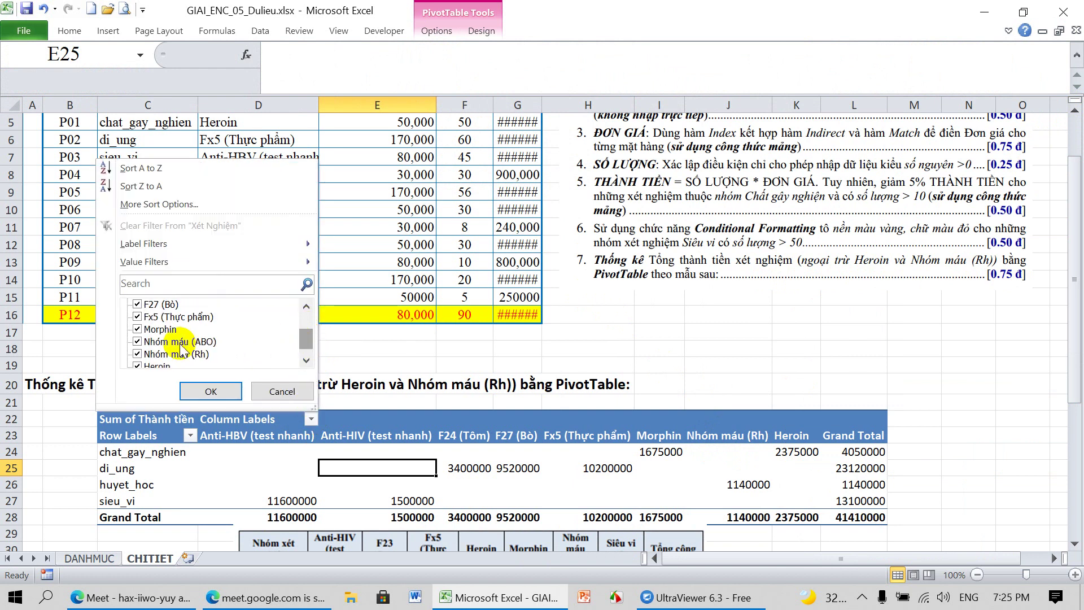
{"action": "left_click", "coordinate": [137, 355]}
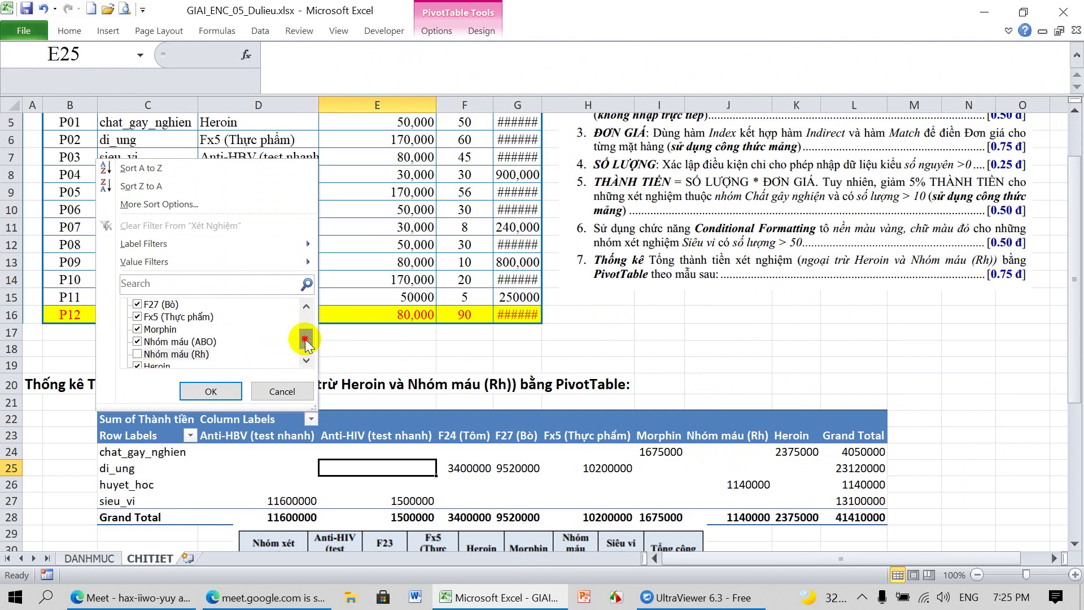
{"action": "scroll", "coordinate": [303, 339], "scroll_direction": "down", "scroll_amount": 1}
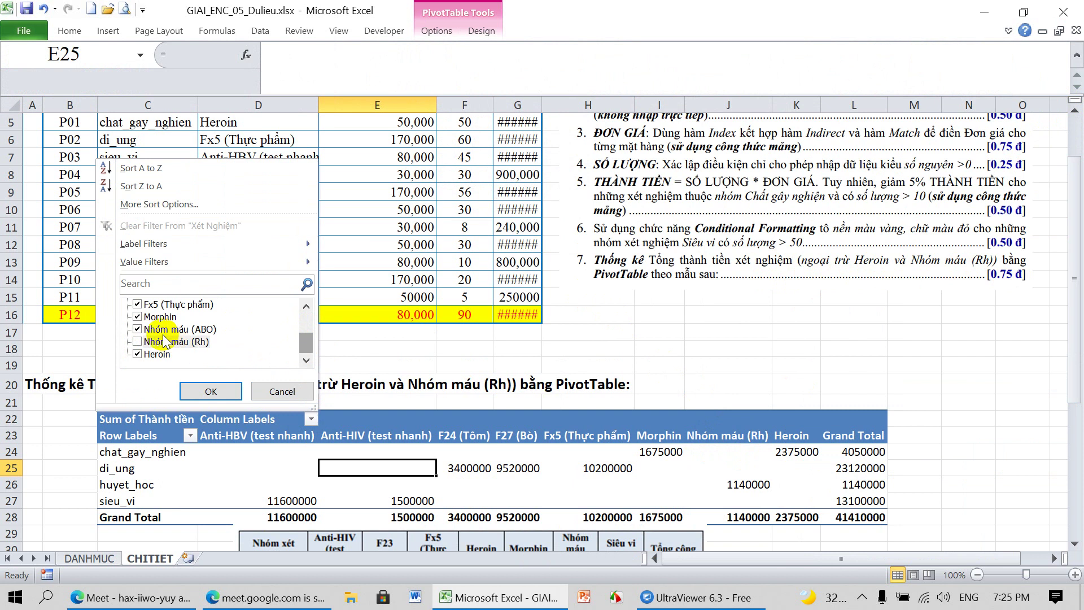
{"action": "left_click", "coordinate": [148, 358]}
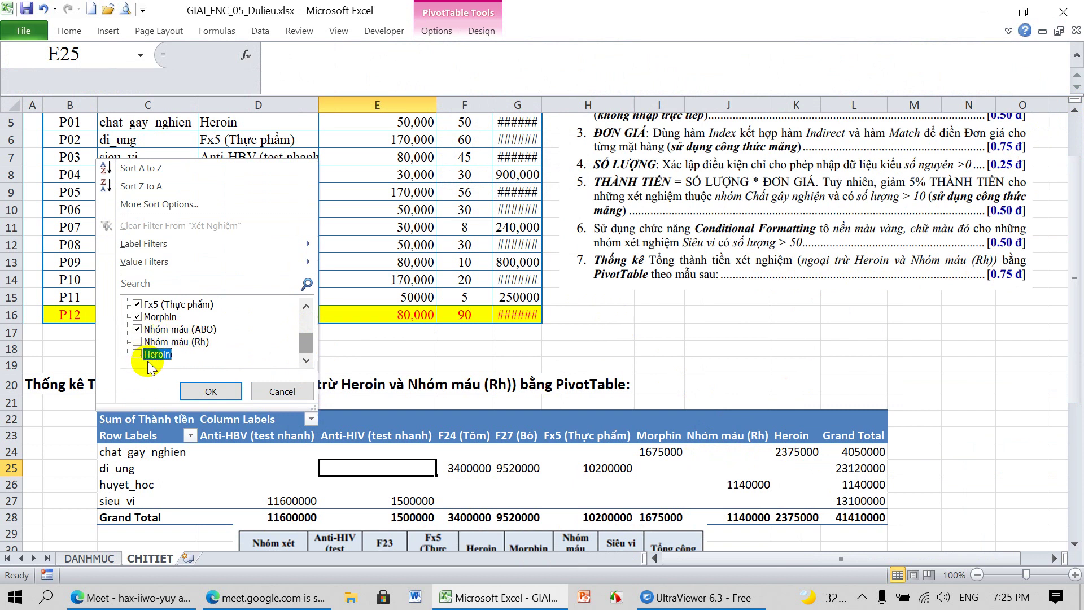
{"action": "left_click", "coordinate": [211, 391]}
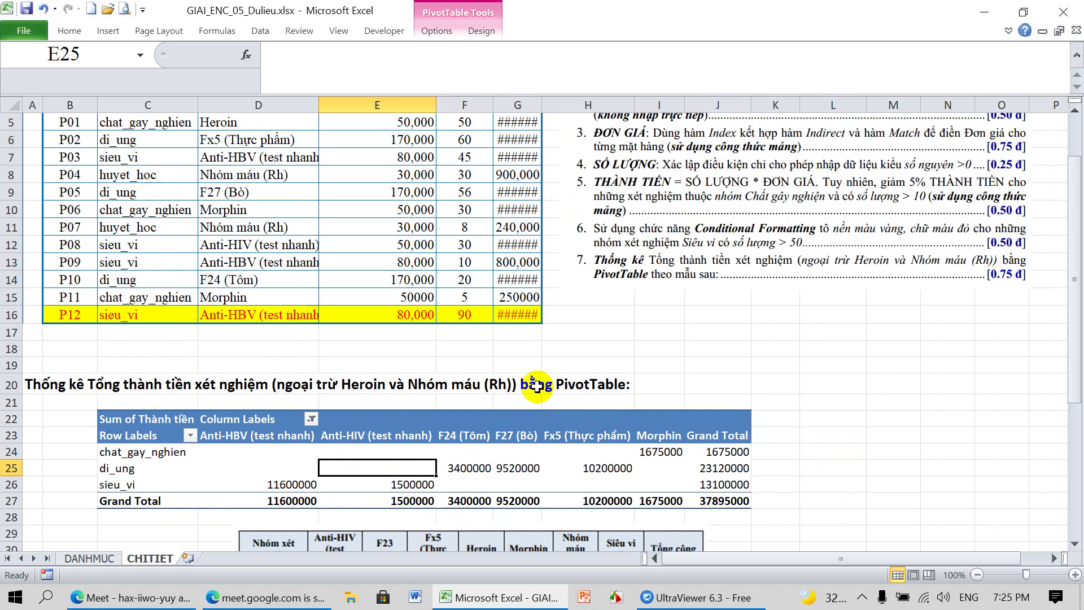
Reposition the sample table picture so it no longer covers the filtered PivotTable
{"action": "scroll", "coordinate": [605, 389], "scroll_direction": "down", "scroll_amount": 3}
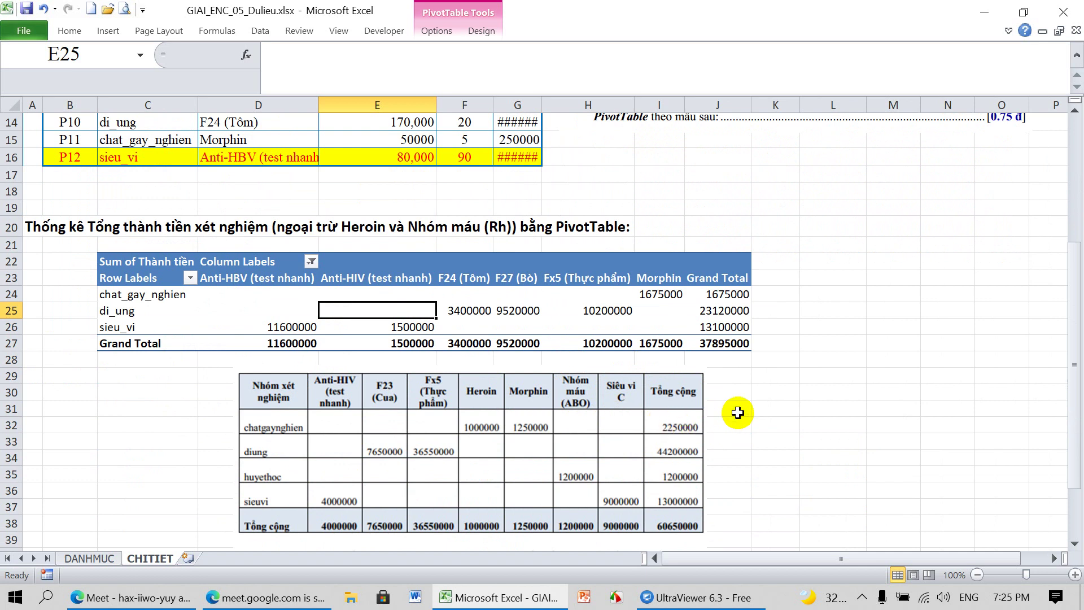
{"action": "scroll", "coordinate": [738, 412], "scroll_direction": "up", "scroll_amount": 3}
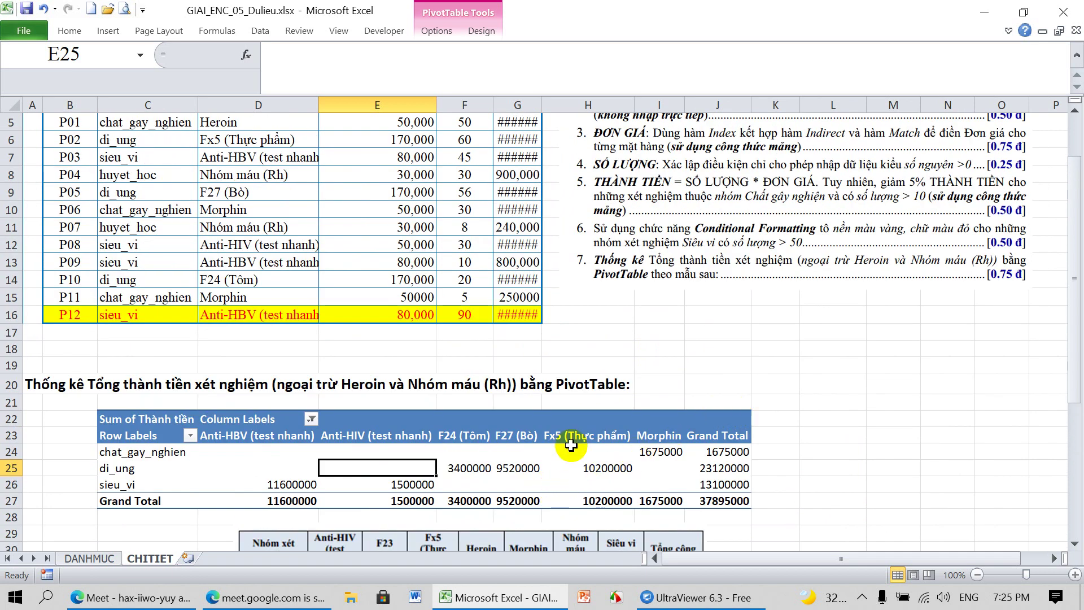
{"action": "scroll", "coordinate": [571, 446], "scroll_direction": "down", "scroll_amount": 3}
{"action": "mouse_move", "coordinate": [531, 434]}
{"action": "left_mouse_down"}
{"action": "mouse_move", "coordinate": [840, 421]}
{"action": "mouse_move", "coordinate": [867, 210]}
{"action": "left_mouse_up"}
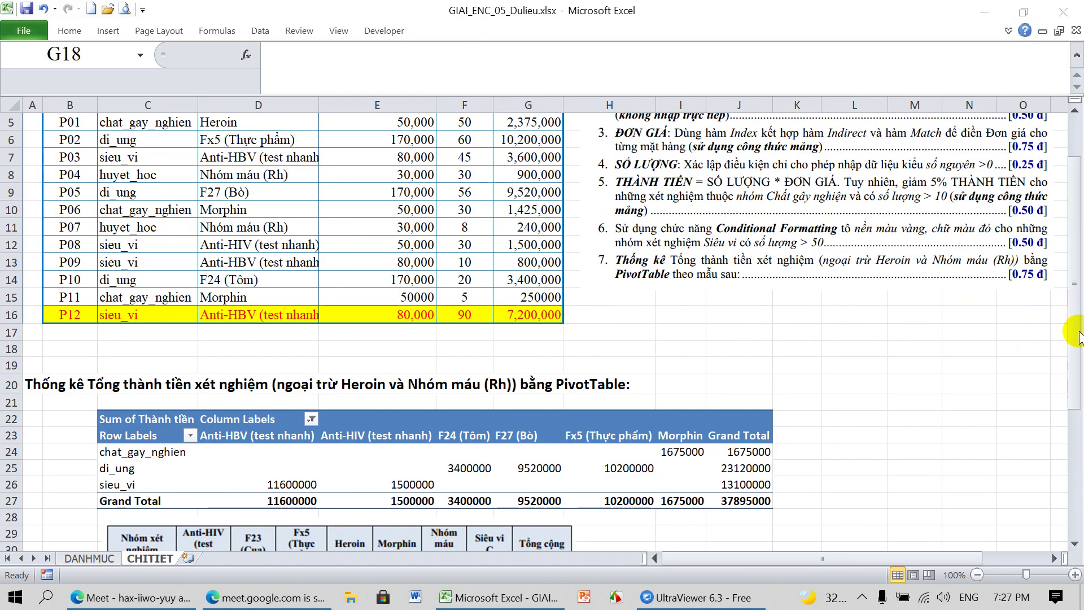
Change ticket P04's test to Nhóm máu (ABO) using the validation dropdown
{"action": "left_click", "coordinate": [1076, 333]}
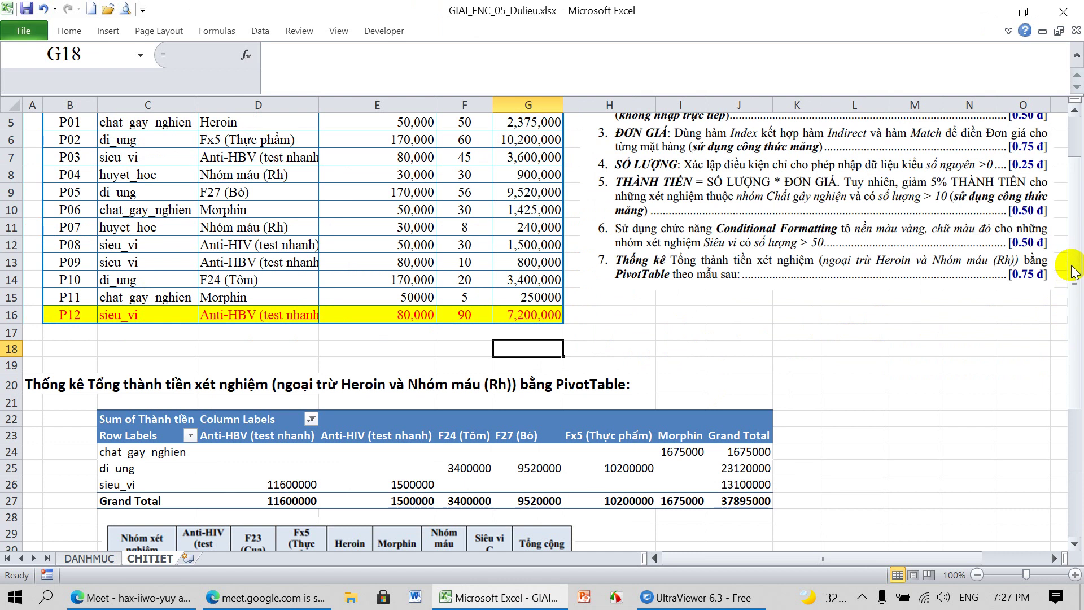
{"action": "left_click_drag", "start_coordinate": [1076, 282], "coordinate": [1076, 172]}
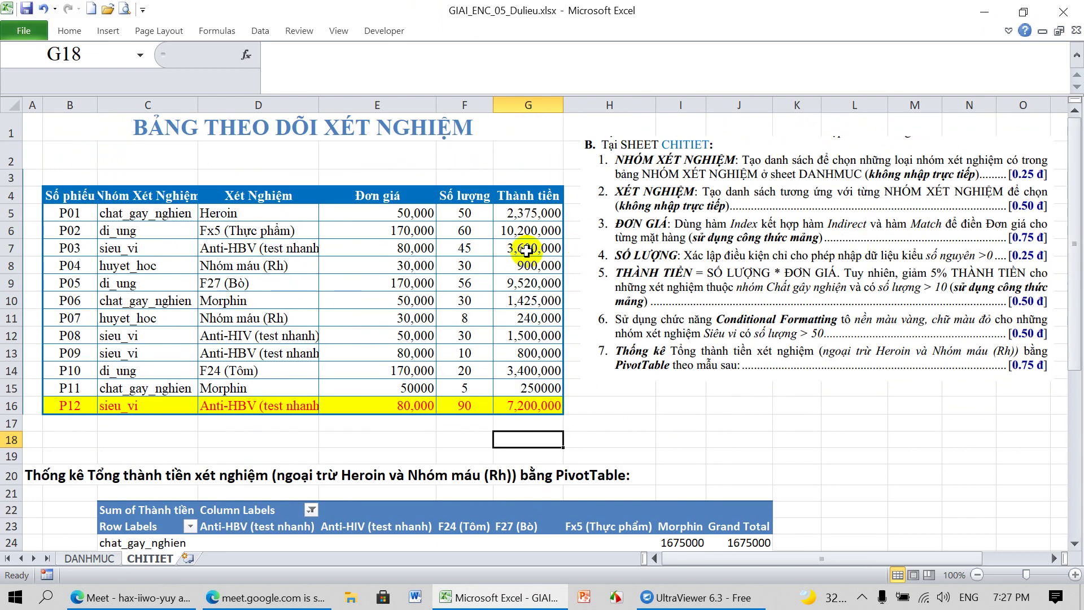
{"action": "left_click", "coordinate": [160, 269]}
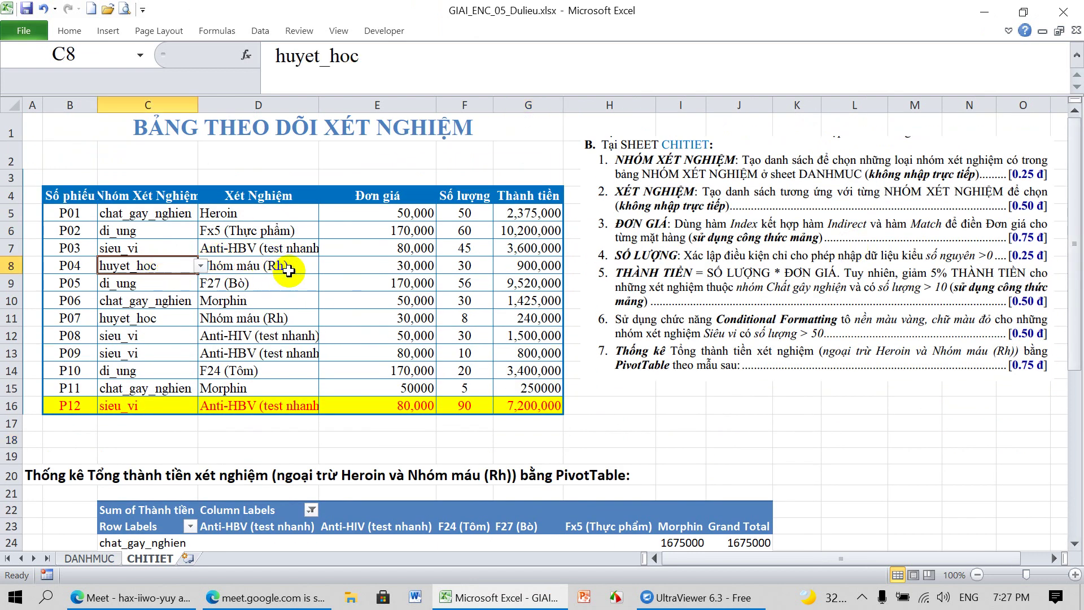
{"action": "left_click", "coordinate": [304, 265]}
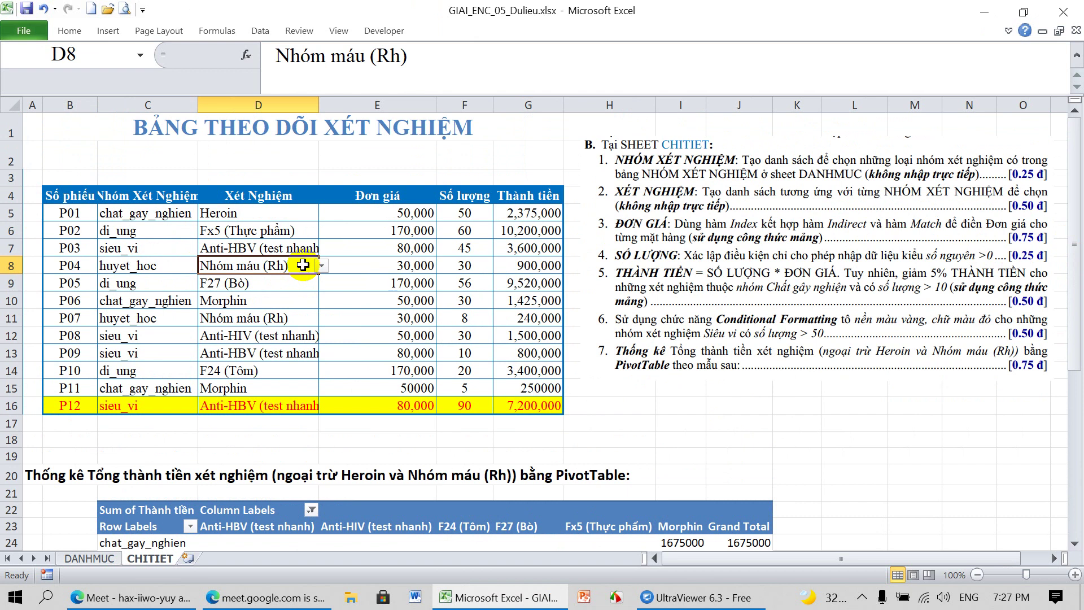
{"action": "left_click", "coordinate": [321, 266]}
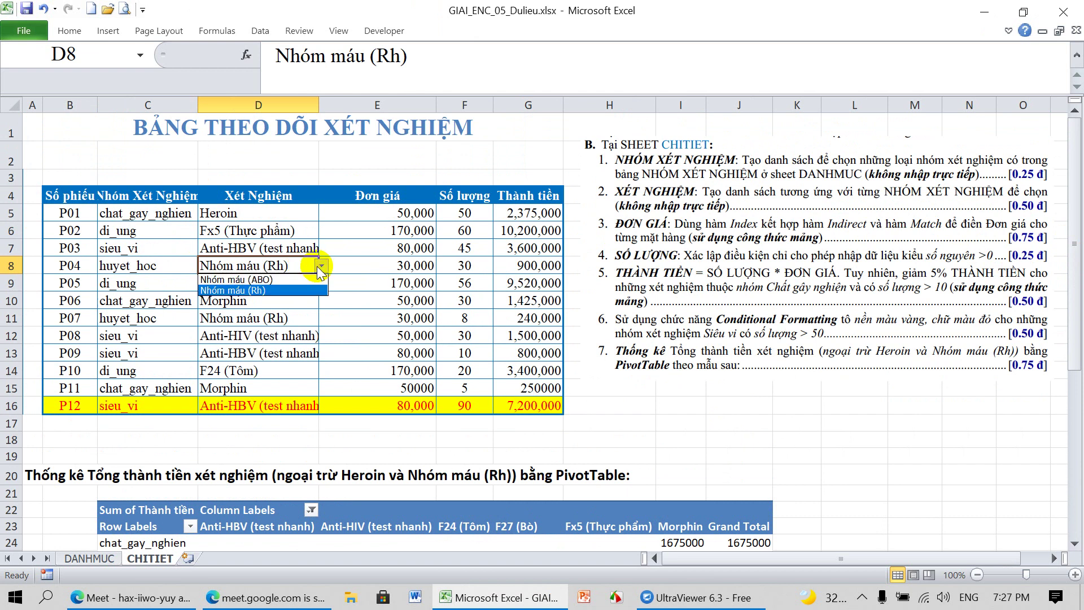
{"action": "left_click", "coordinate": [281, 281]}
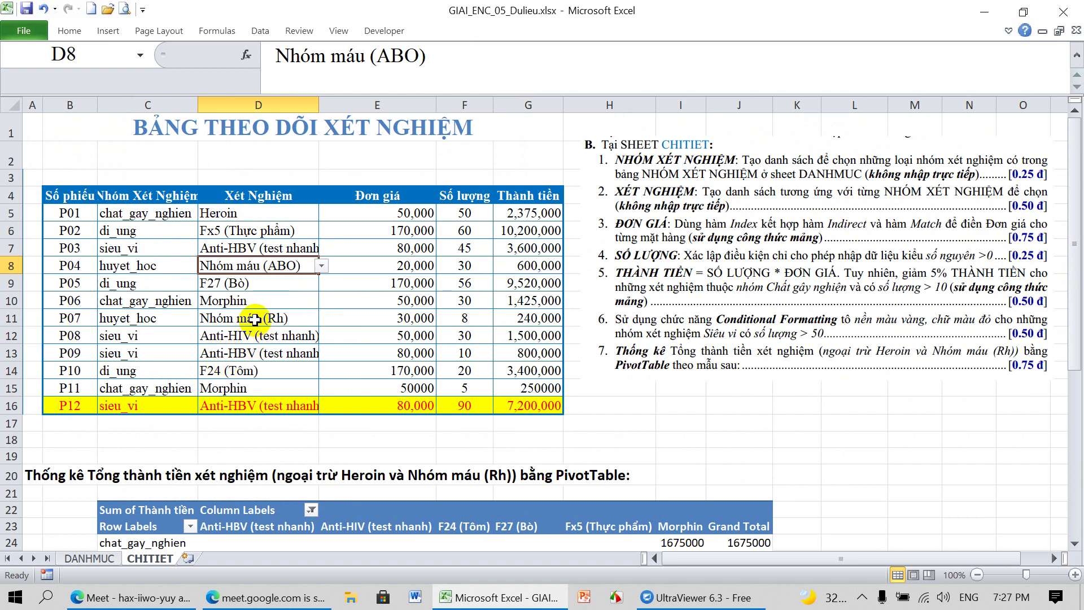
Set ticket P09's group to huyet_hoc and its test to Nhóm máu (ABO)
{"action": "left_click", "coordinate": [256, 320]}
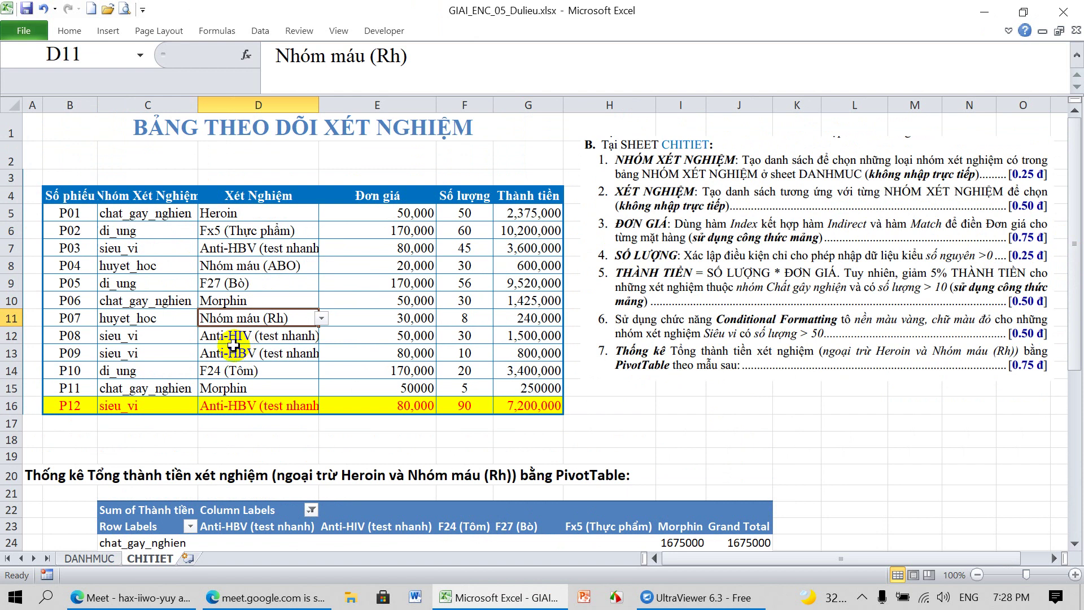
{"action": "left_click", "coordinate": [232, 350]}
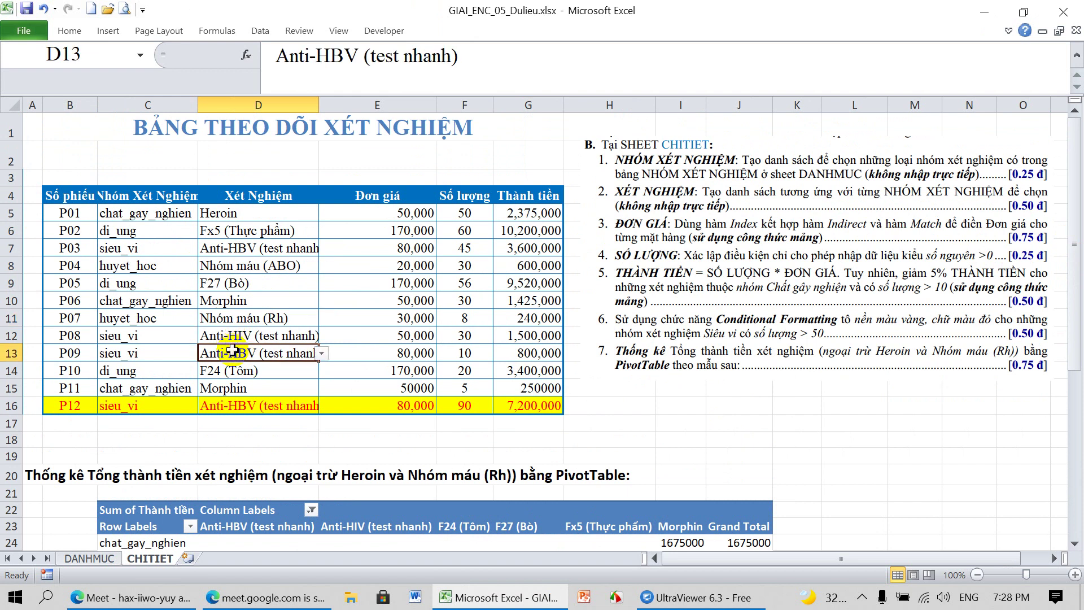
{"action": "left_click", "coordinate": [146, 352]}
{"action": "left_click", "coordinate": [201, 355]}
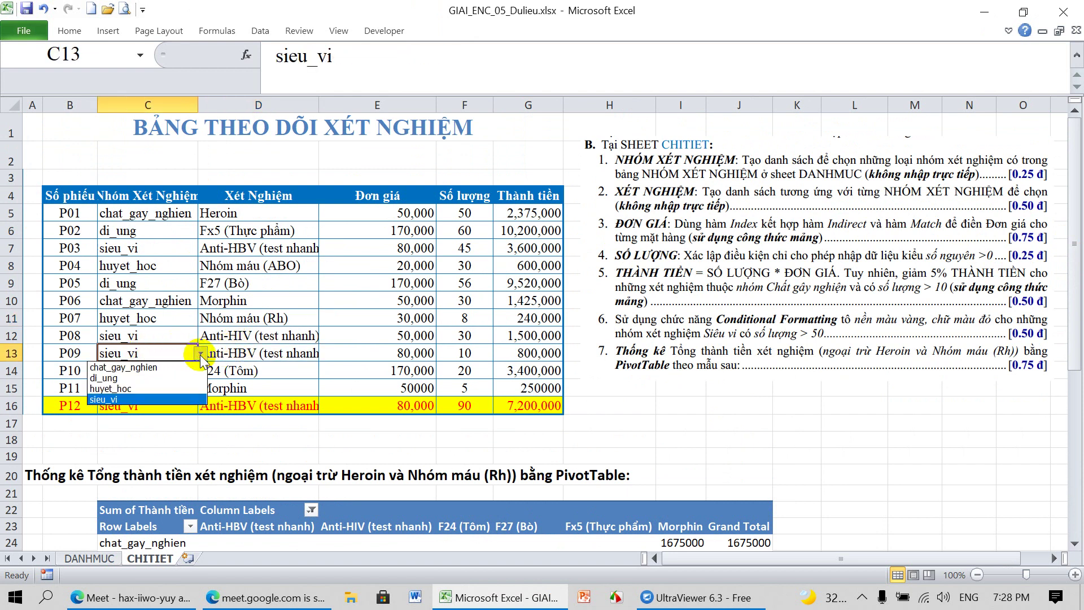
{"action": "left_click", "coordinate": [138, 389]}
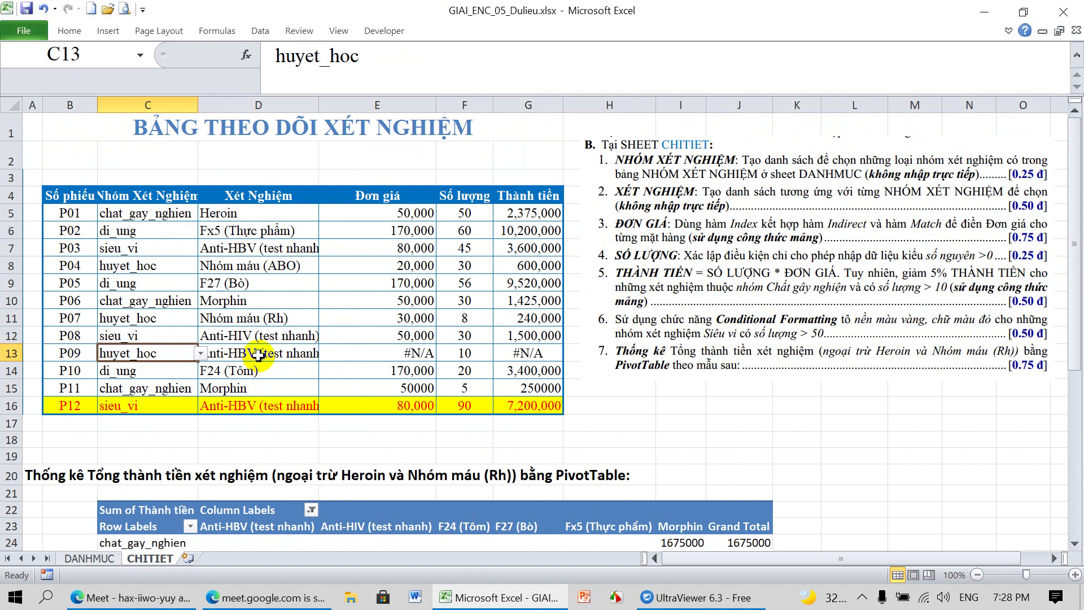
{"action": "left_click", "coordinate": [260, 354]}
{"action": "left_click", "coordinate": [322, 353]}
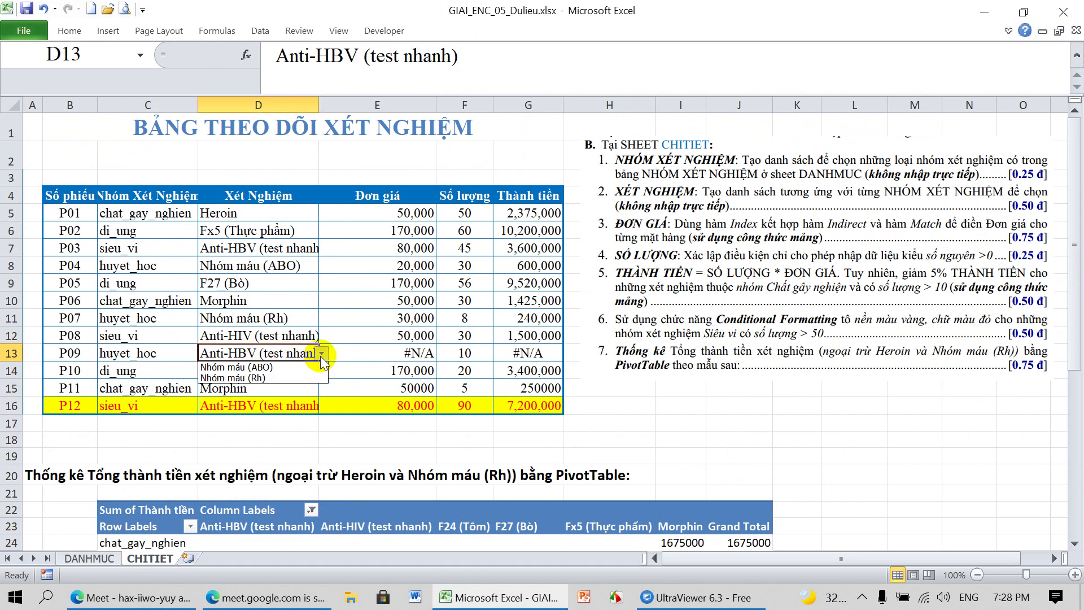
{"action": "left_click", "coordinate": [278, 372]}
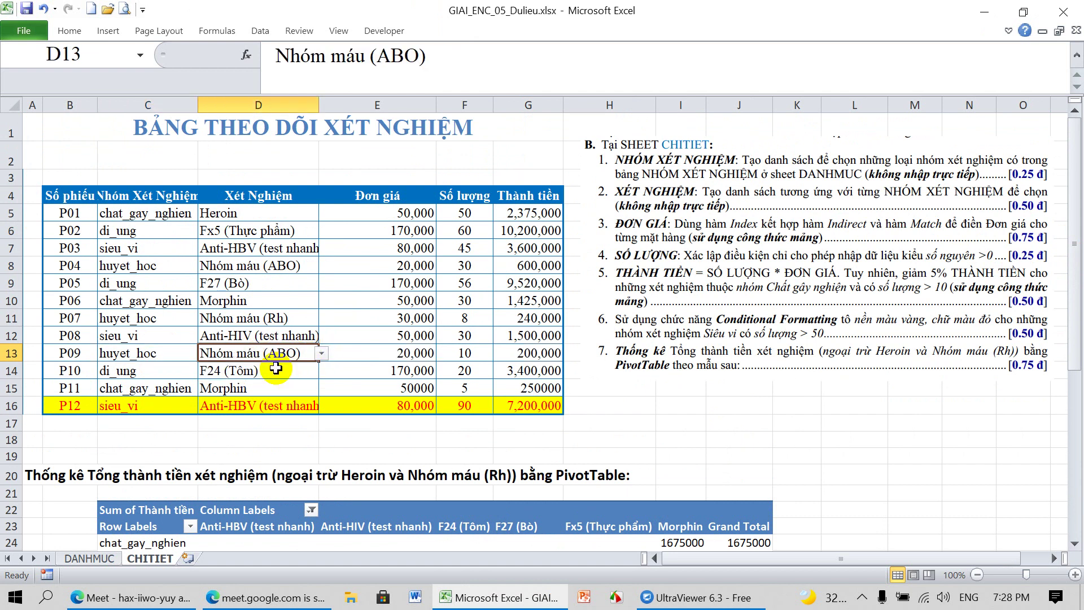
{"action": "scroll", "coordinate": [305, 331], "scroll_direction": "down", "scroll_amount": 3}
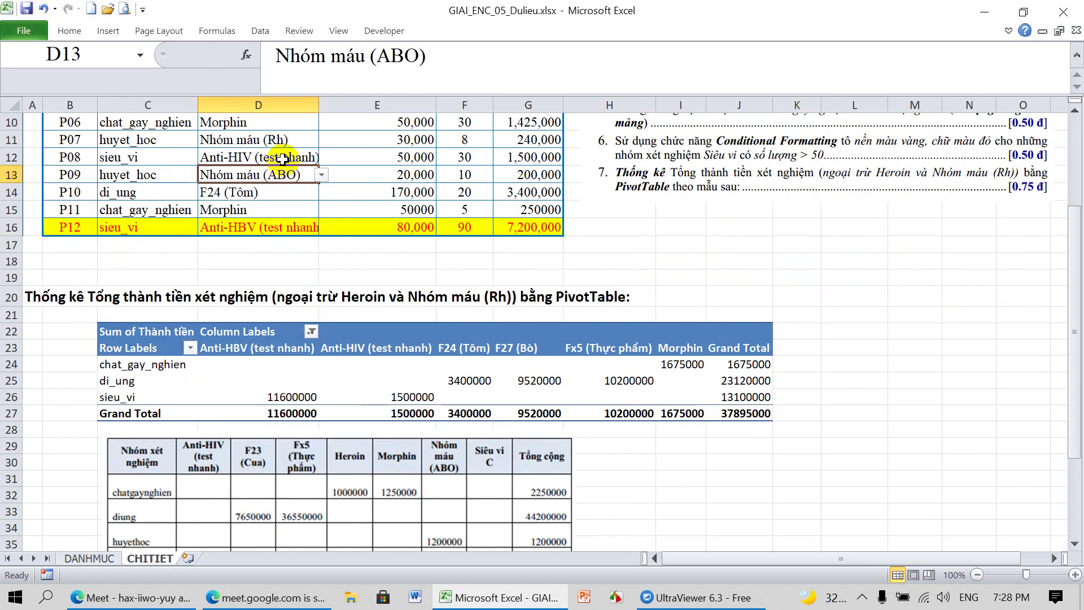
Refresh the PivotTable with the edited tickets and move the sample table image up and right
{"action": "left_click", "coordinate": [334, 380]}
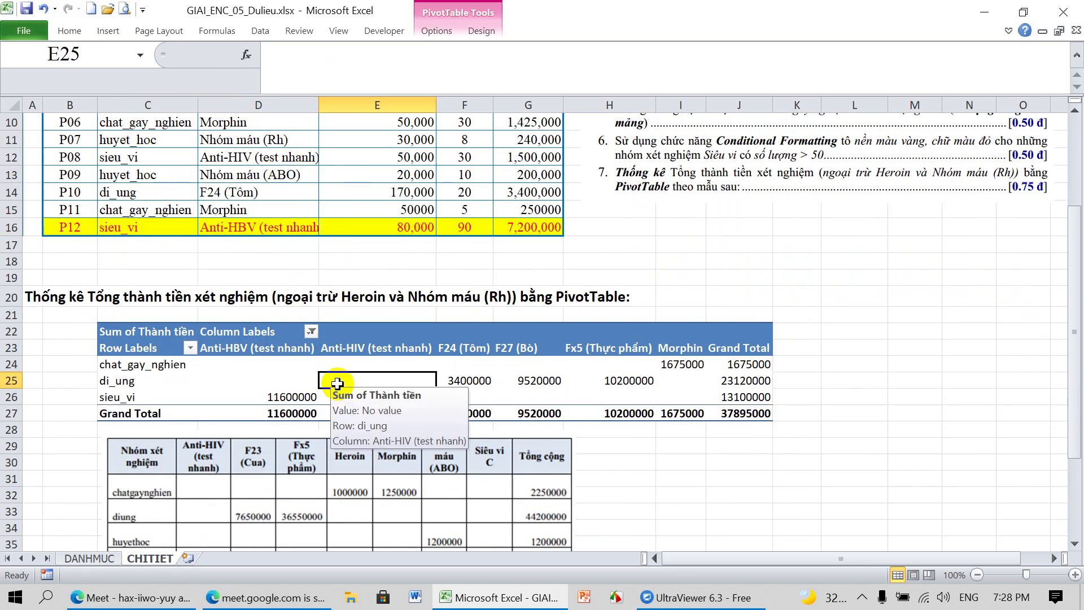
{"action": "left_click", "coordinate": [276, 377]}
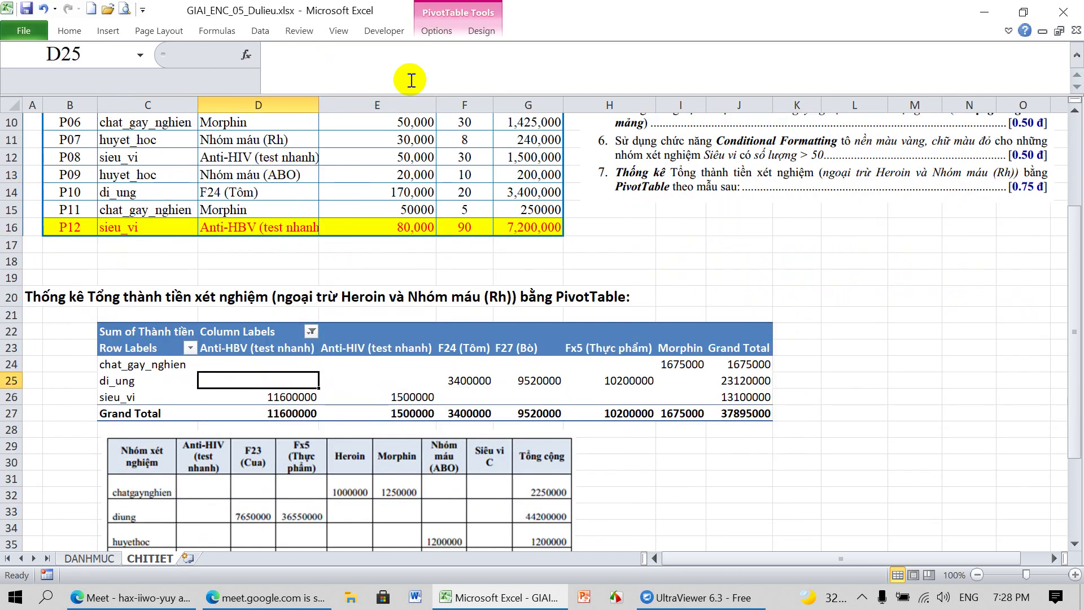
{"action": "left_click", "coordinate": [446, 36]}
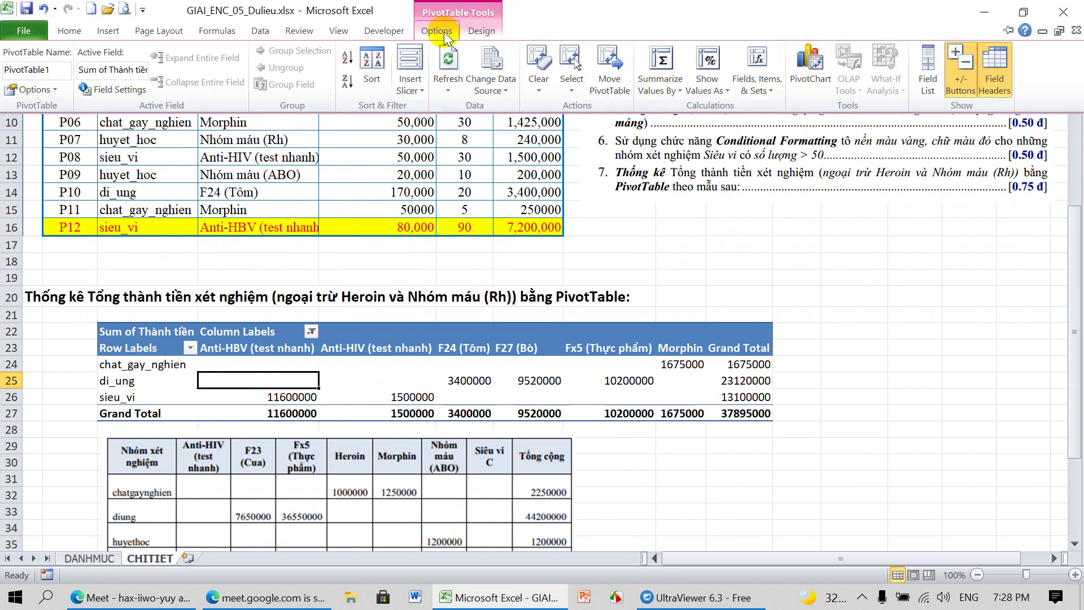
{"action": "left_click", "coordinate": [448, 65]}
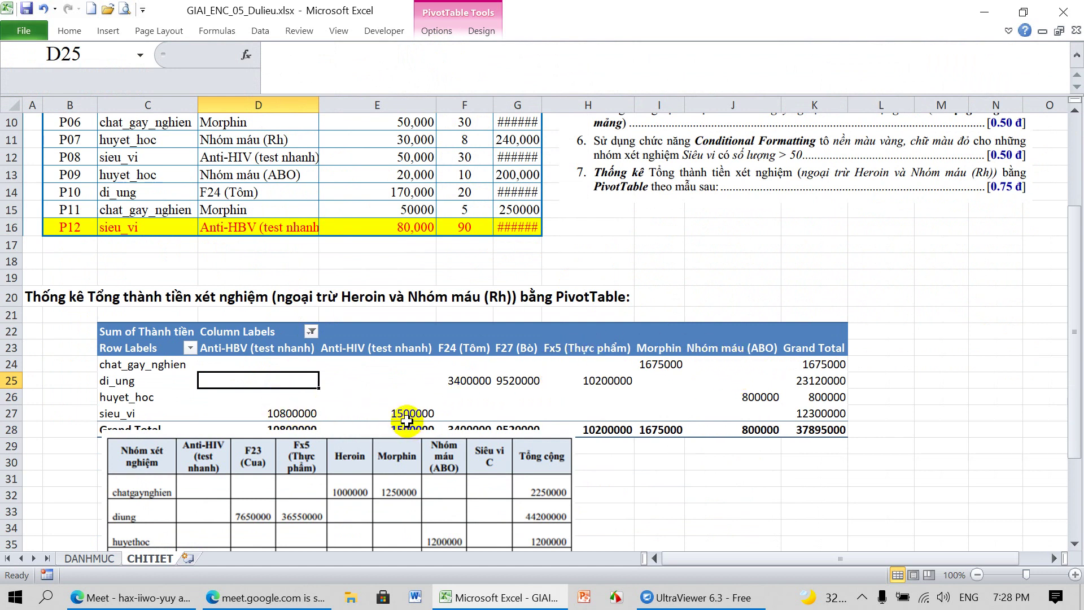
{"action": "left_click", "coordinate": [371, 475]}
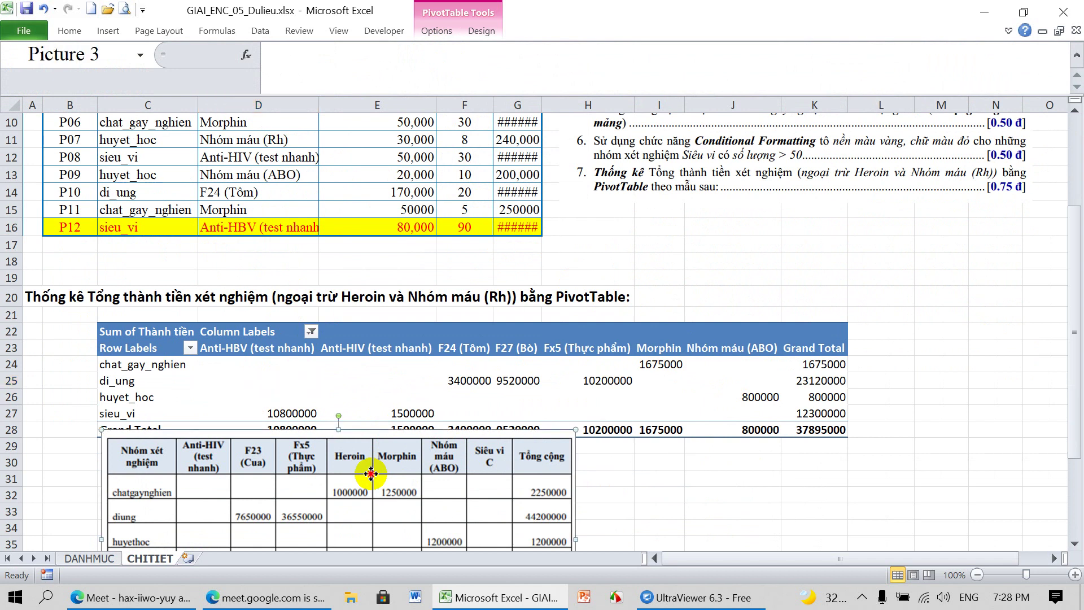
{"action": "mouse_move", "coordinate": [371, 473]}
{"action": "left_mouse_down"}
{"action": "mouse_move", "coordinate": [845, 248]}
{"action": "mouse_move", "coordinate": [832, 129]}
{"action": "left_mouse_up"}
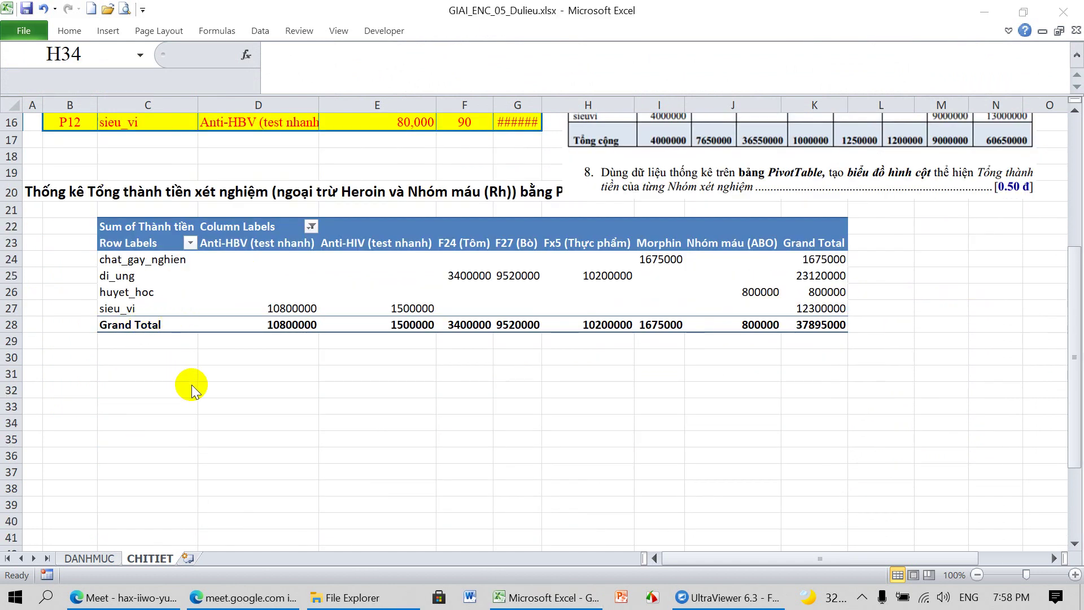
Select group labels C24:C27 plus their Grand Total values K24:K27, then bring up the Insert ribbon
{"action": "left_click", "coordinate": [144, 260]}
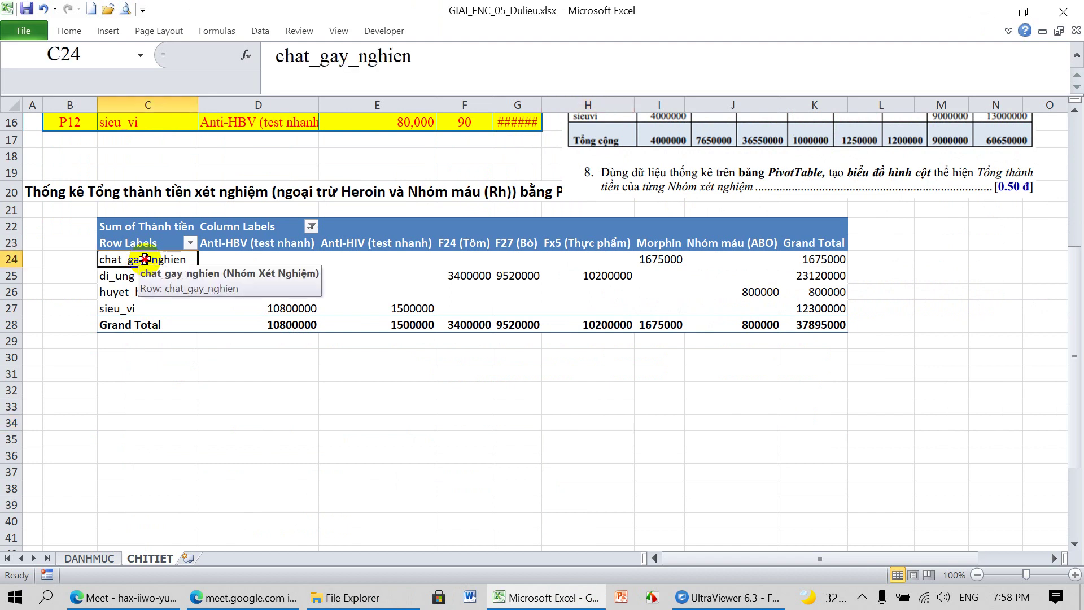
{"action": "left_click_drag", "start_coordinate": [142, 265], "coordinate": [136, 308]}
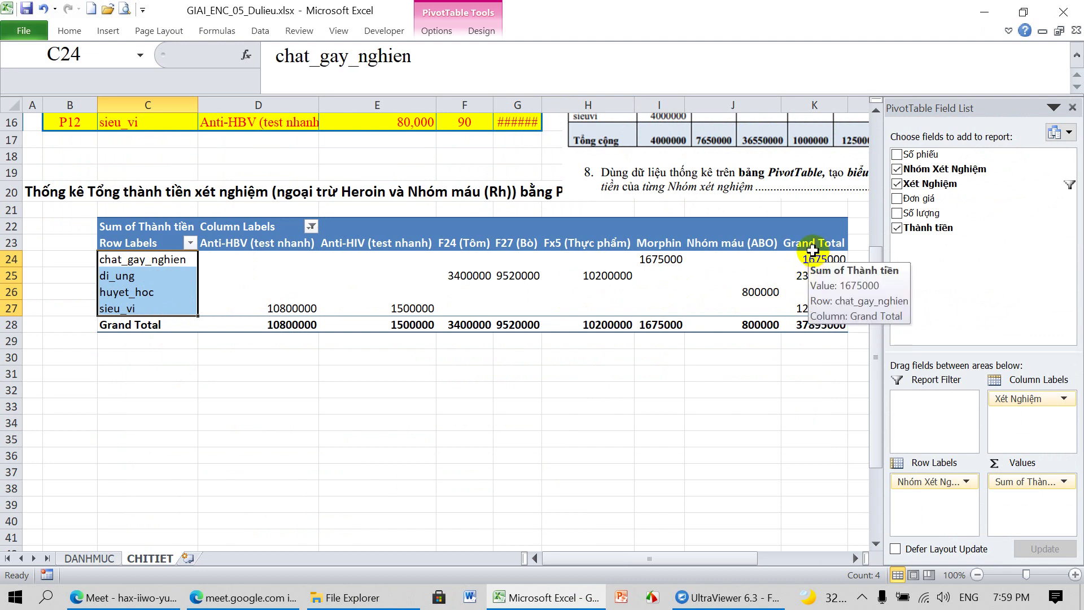
{"action": "left_click_drag", "start_coordinate": [813, 254], "coordinate": [813, 310]}
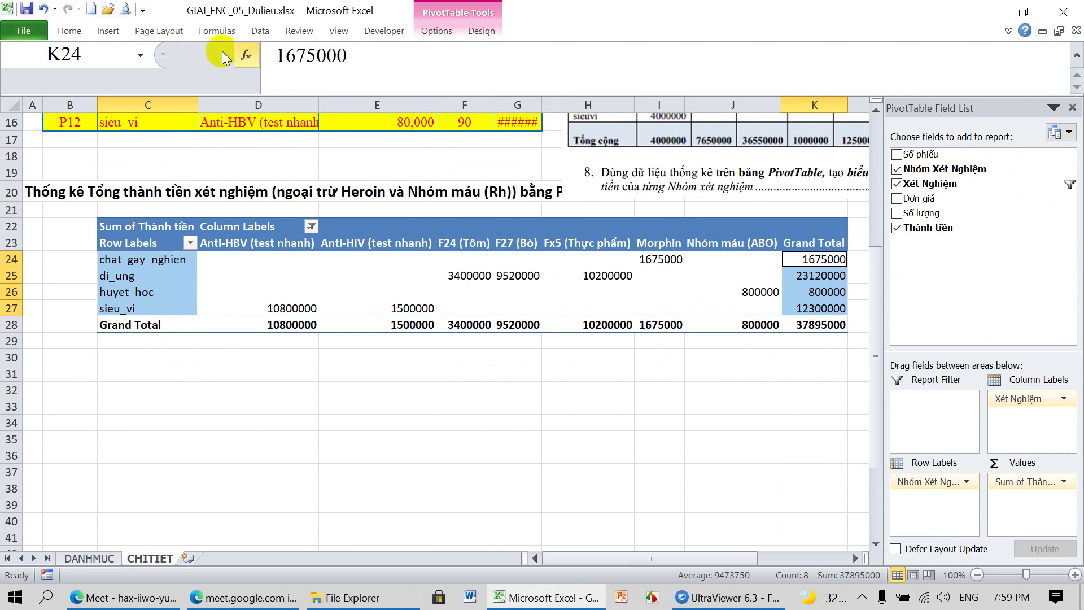
{"action": "left_click", "coordinate": [108, 32]}
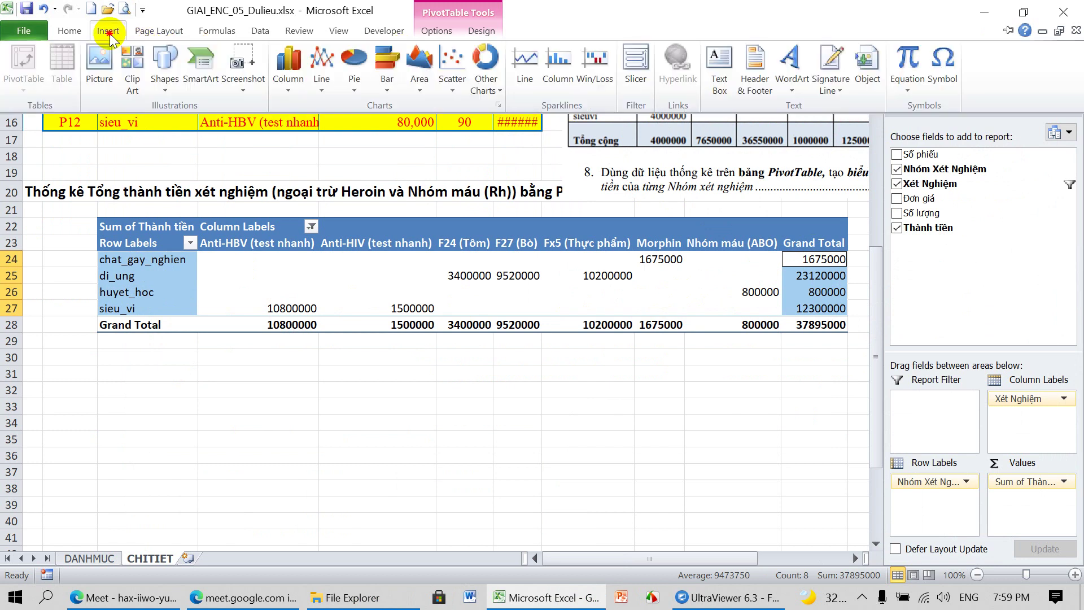
Insert a Stacked Column PivotChart of Thành tiền and drag it below the PivotTable
{"action": "left_click", "coordinate": [288, 90]}
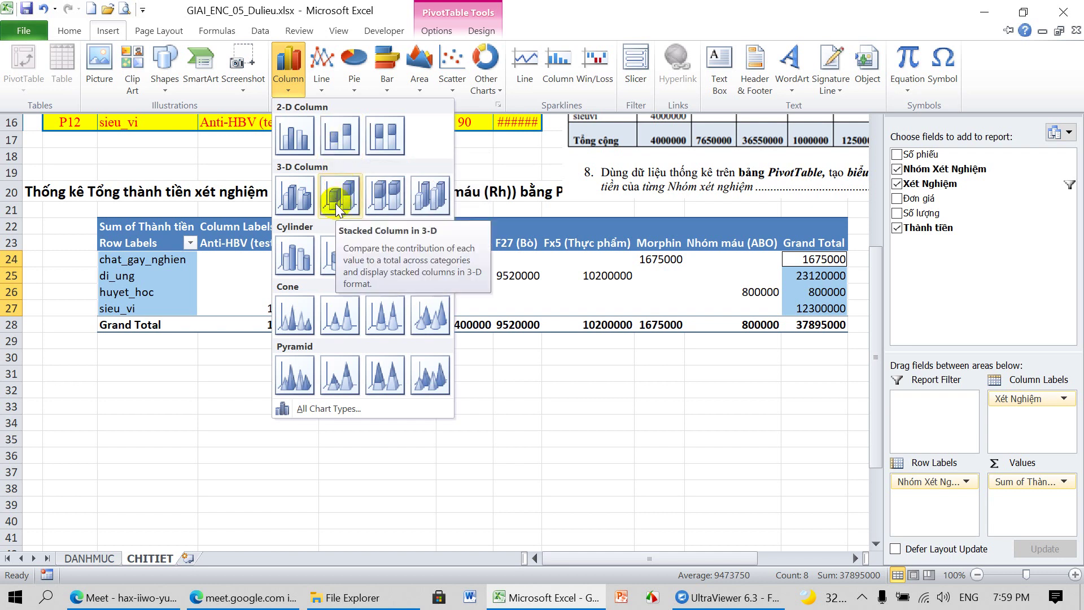
{"action": "left_click", "coordinate": [345, 138]}
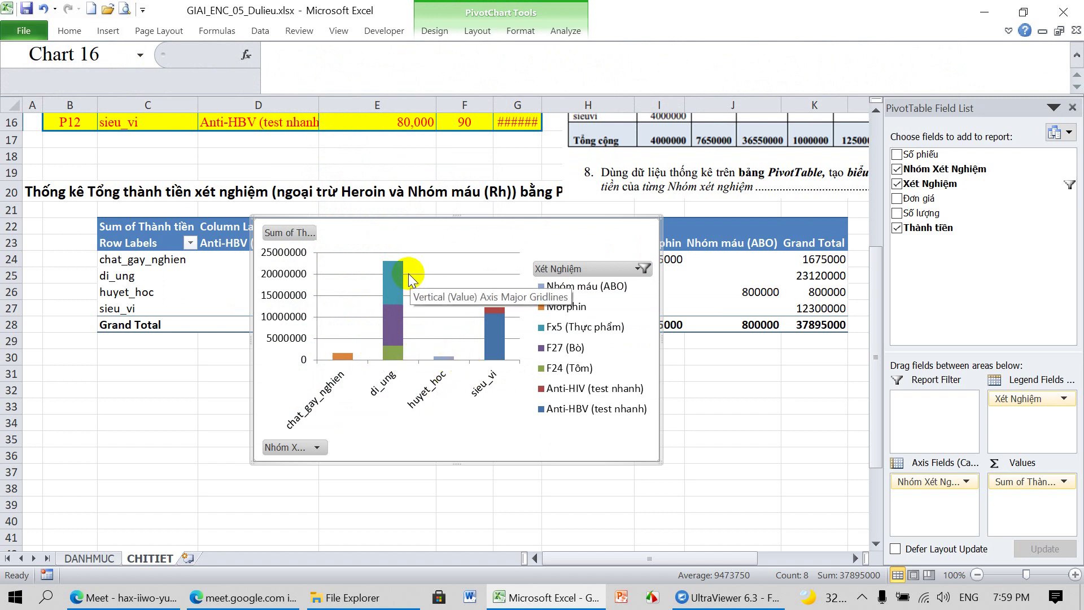
{"action": "mouse_move", "coordinate": [420, 226]}
{"action": "left_mouse_down"}
{"action": "mouse_move", "coordinate": [406, 329]}
{"action": "mouse_move", "coordinate": [540, 347]}
{"action": "left_mouse_up"}
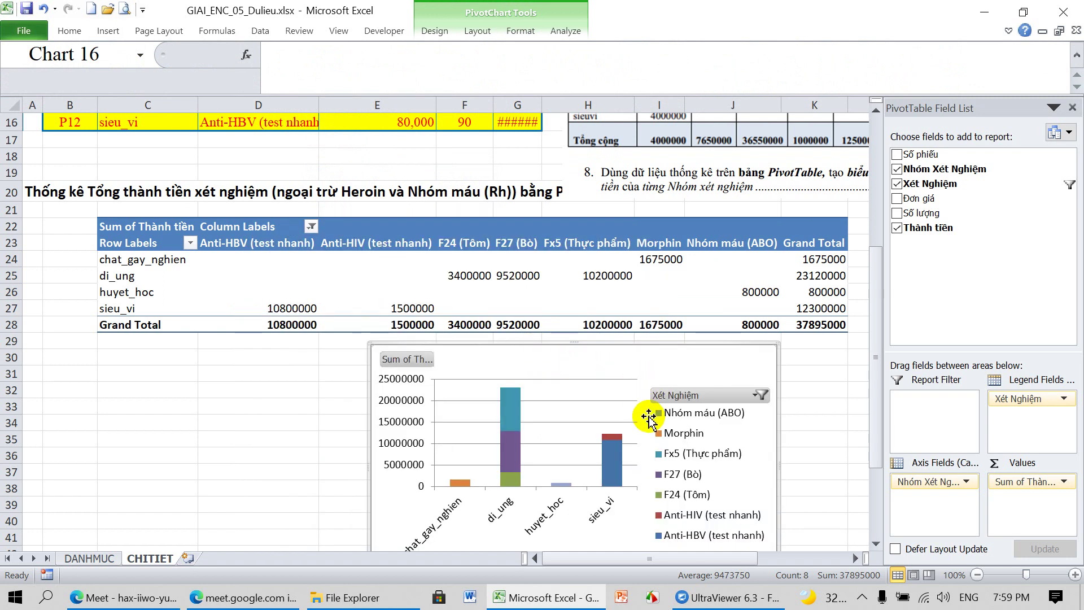